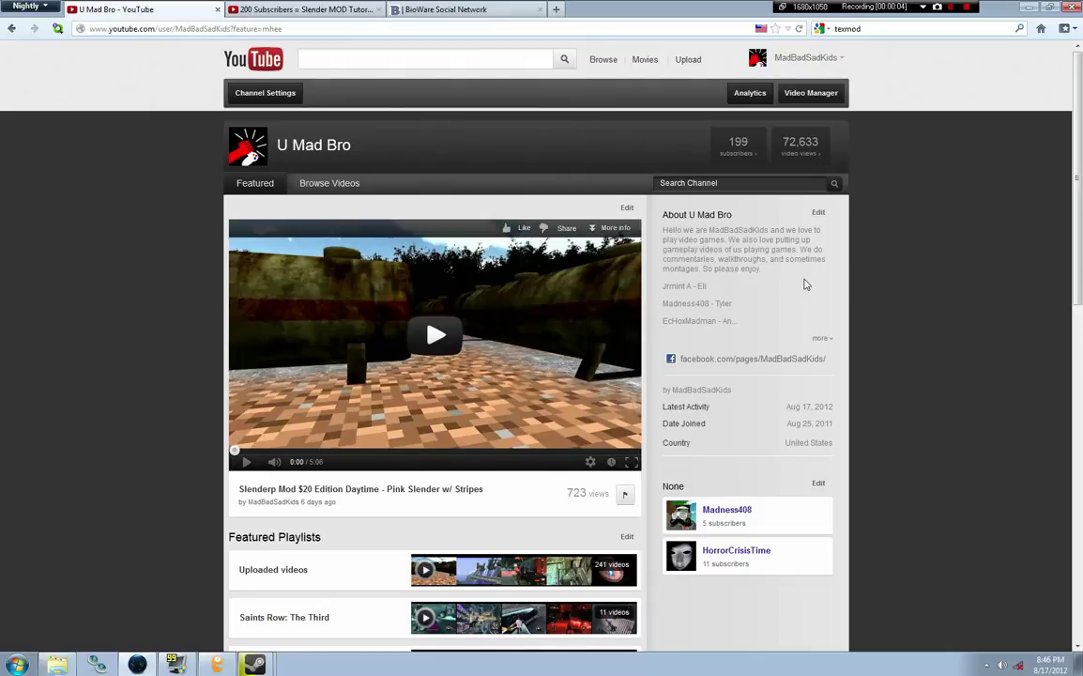
# - Switch to the '200 Subscribers = Slender MOD Tutorial' video tab in YouTube
pyautogui.click(293, 8)
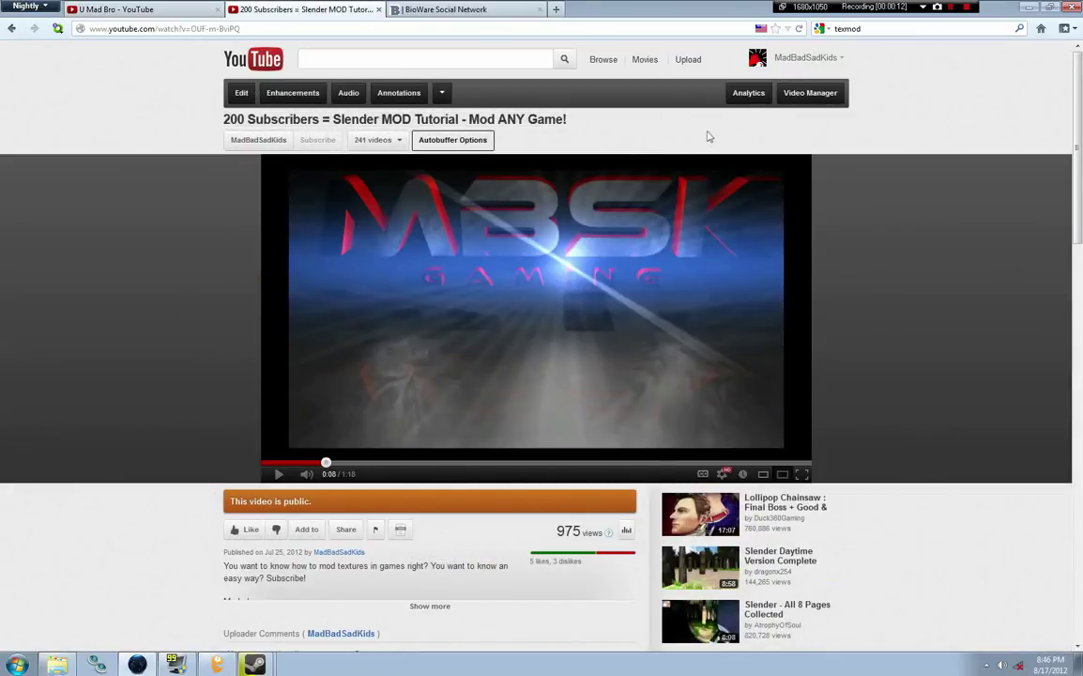
# - Download texmod.zip from the Texmod project page and open it with WinRAR
pyautogui.click(479, 13)
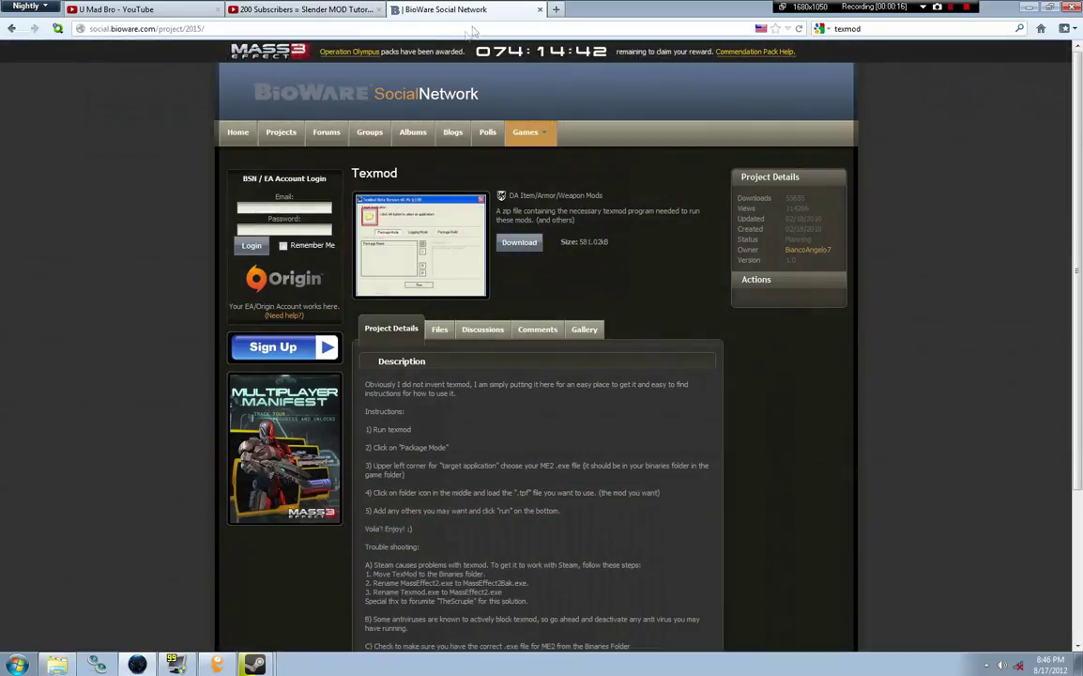
pyautogui.click(145, 28)
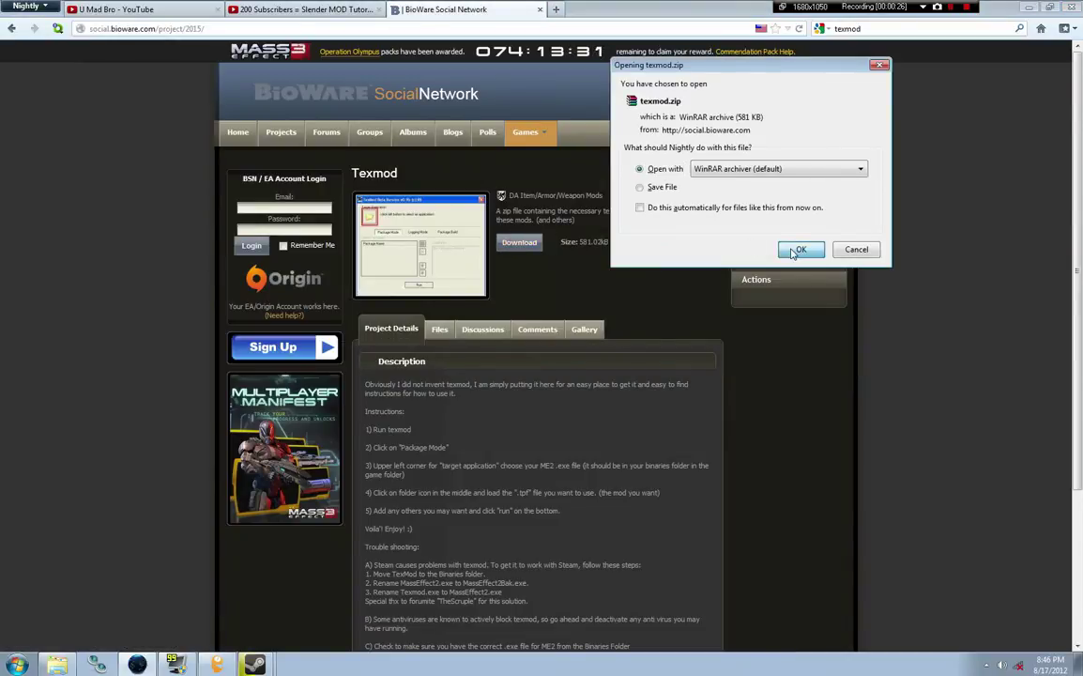
pyautogui.click(794, 252)
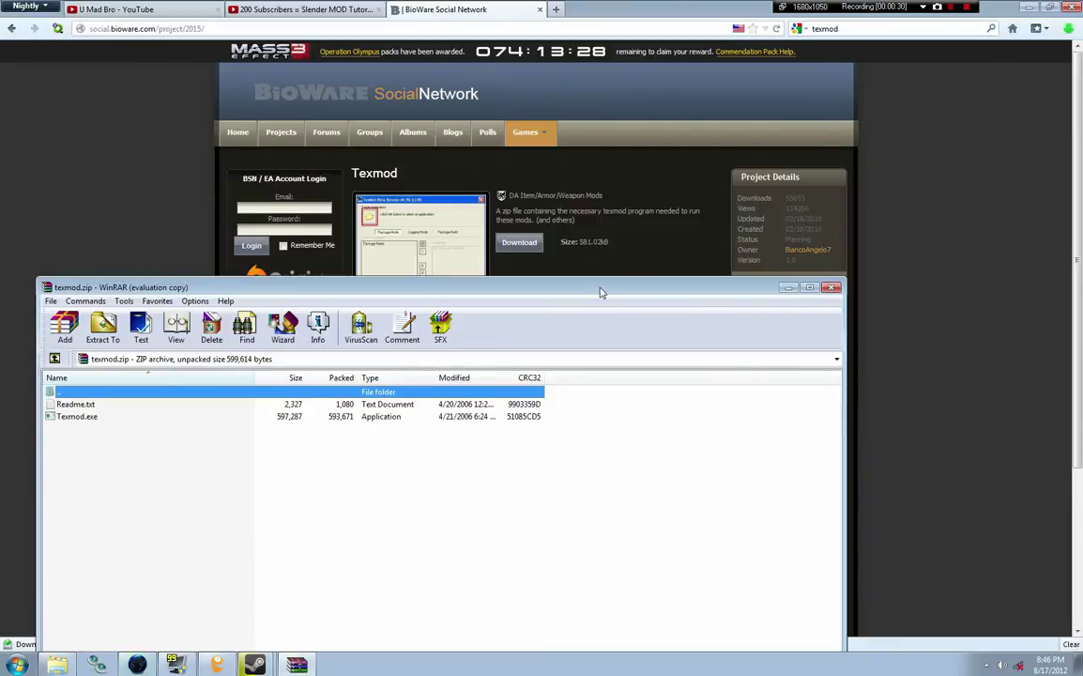
# - Place the WinRAR archive window and the TexMod Tutorial folder window side by side
pyautogui.moveTo(600, 293); pyautogui.dragTo(702, 165)
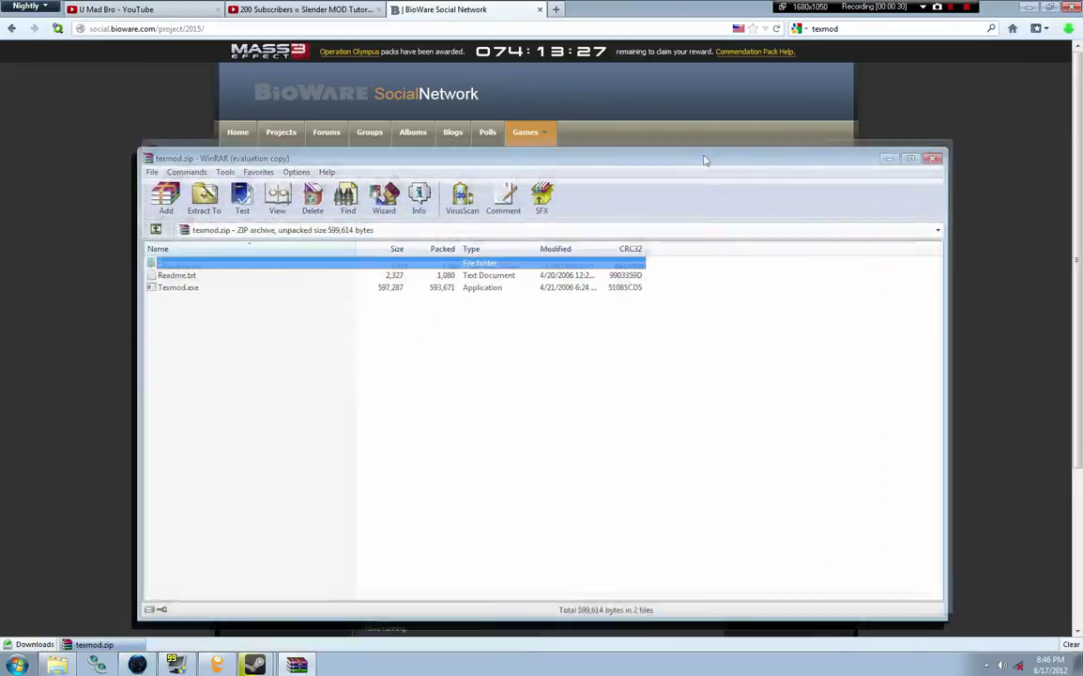
pyautogui.doubleClick(702, 161)
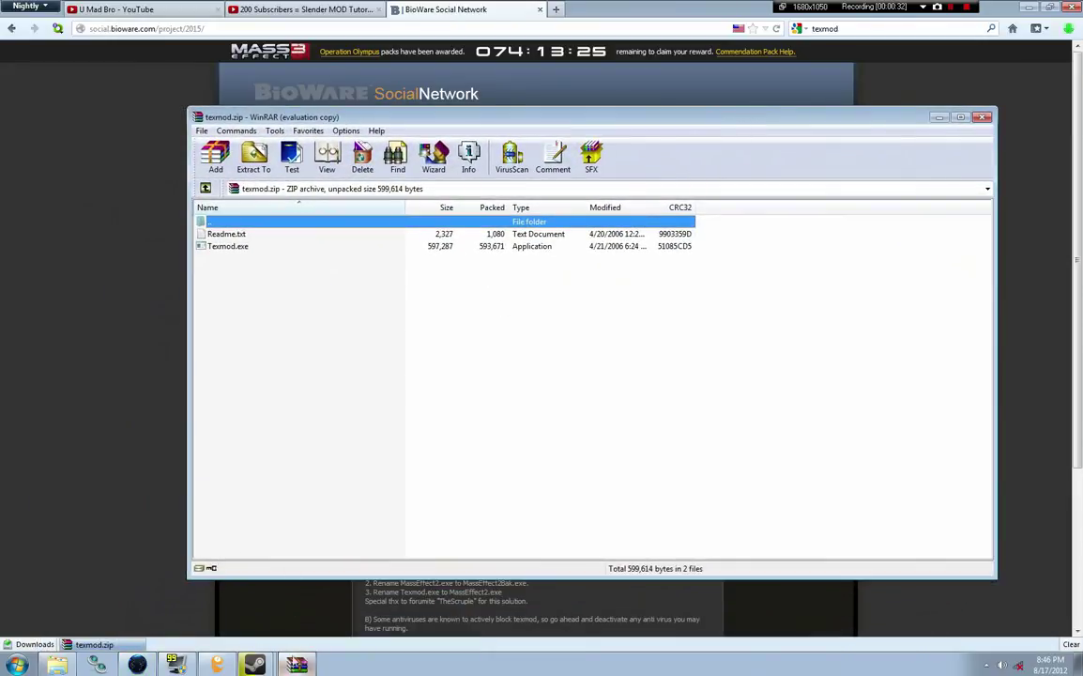
pyautogui.click(57, 664)
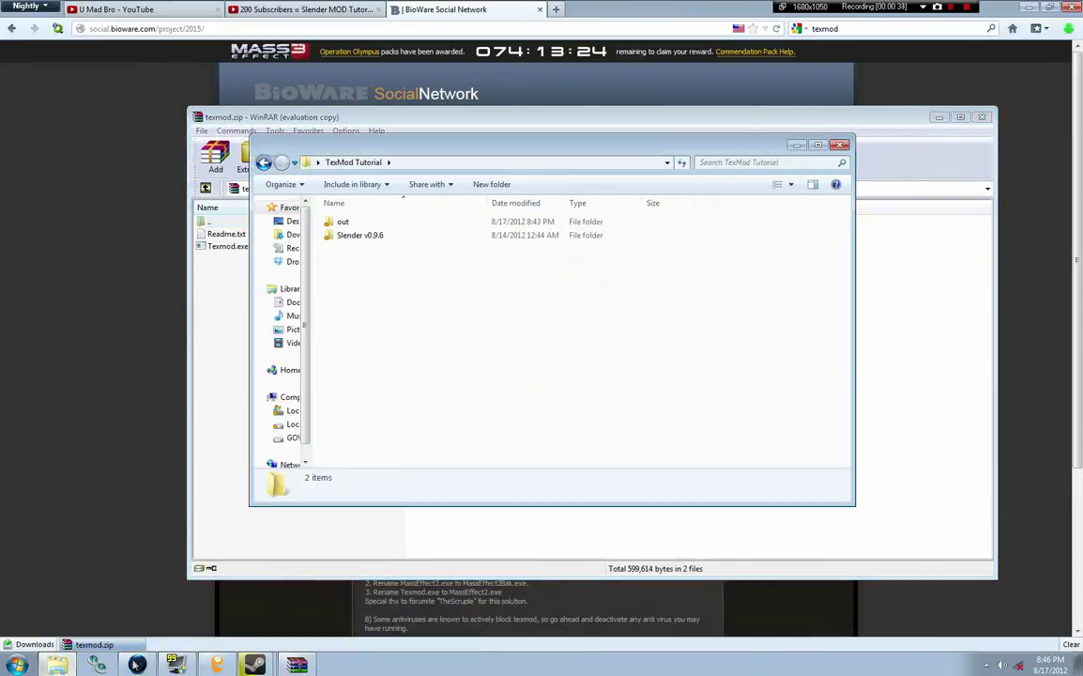
pyautogui.doubleClick(528, 152)
pyautogui.moveTo(528, 152); pyautogui.dragTo(730, 133)
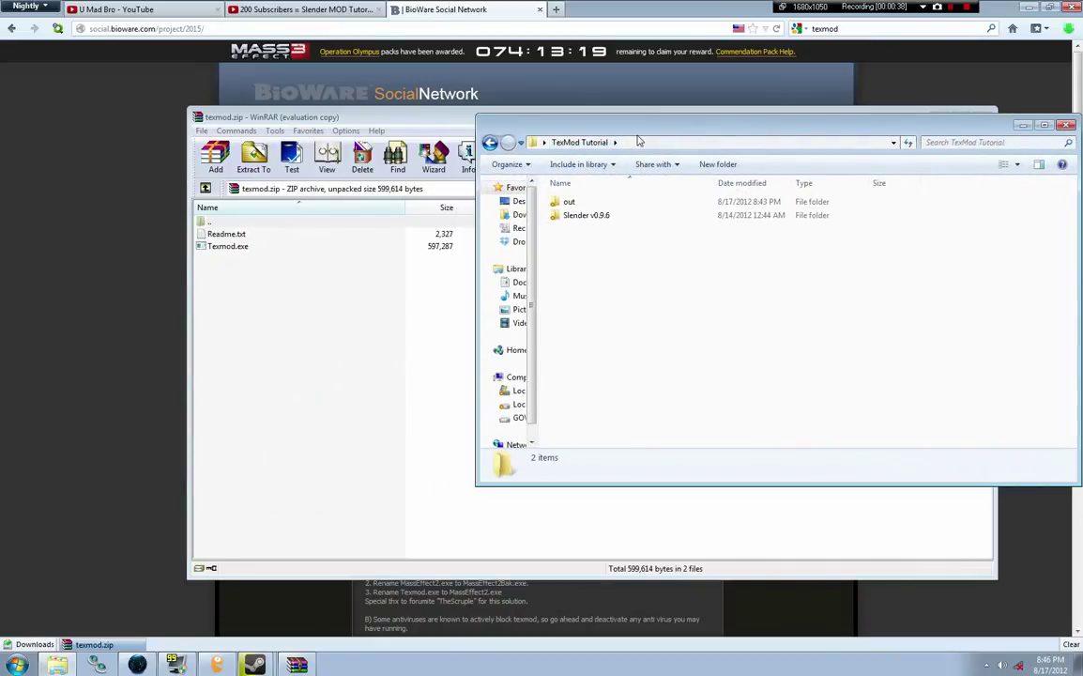
# - Extract Texmod.exe from texmod.zip into the TexMod Tutorial folder beside out and Slender v0.9.6
pyautogui.click(249, 248)
pyautogui.doubleClick(249, 248)
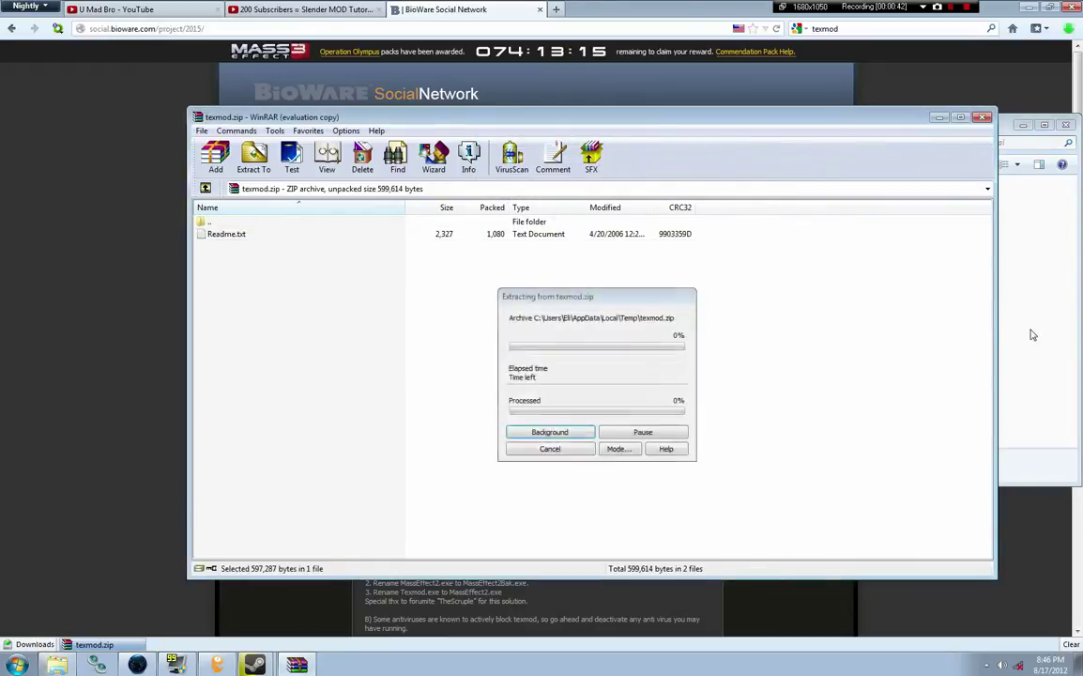
pyautogui.click(1025, 288)
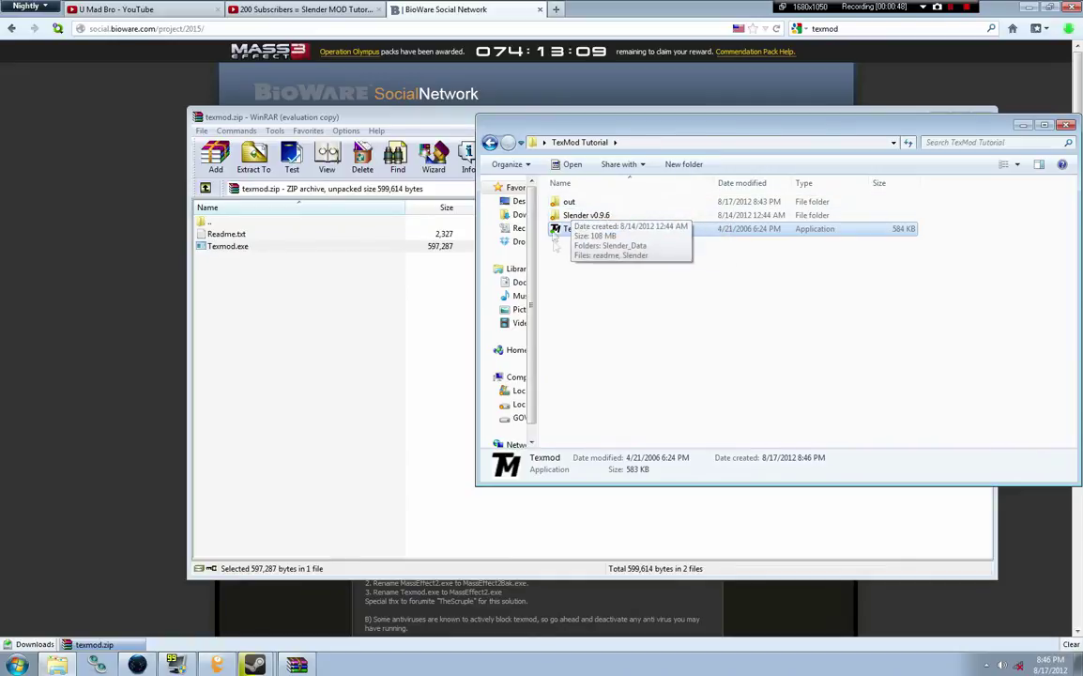
pyautogui.click(650, 215)
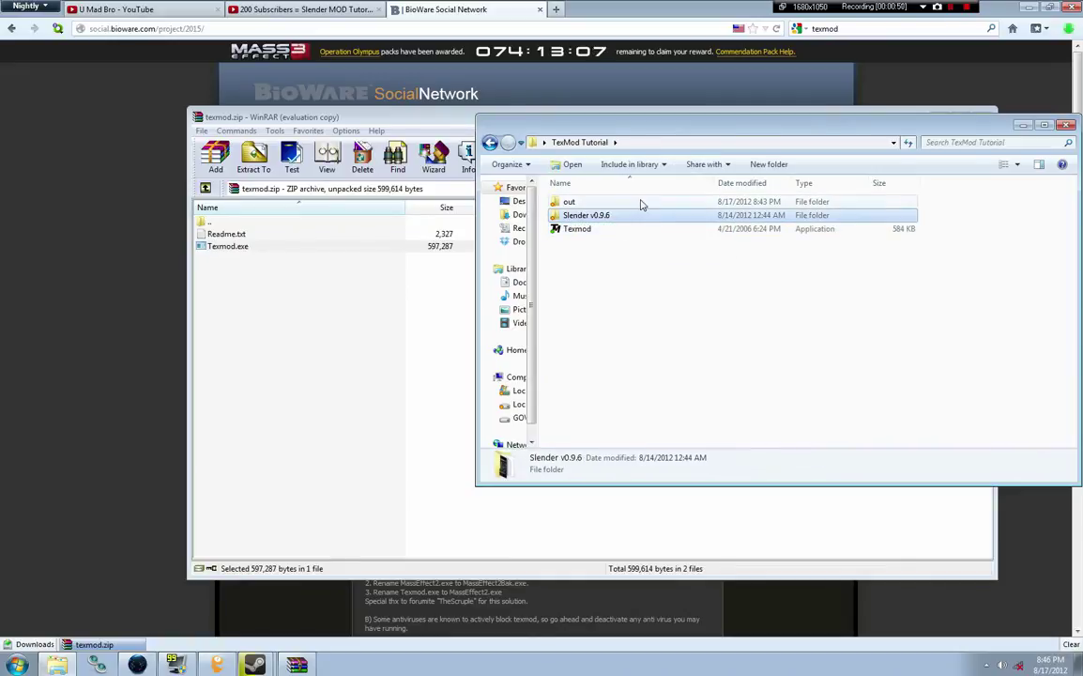
pyautogui.click(641, 204)
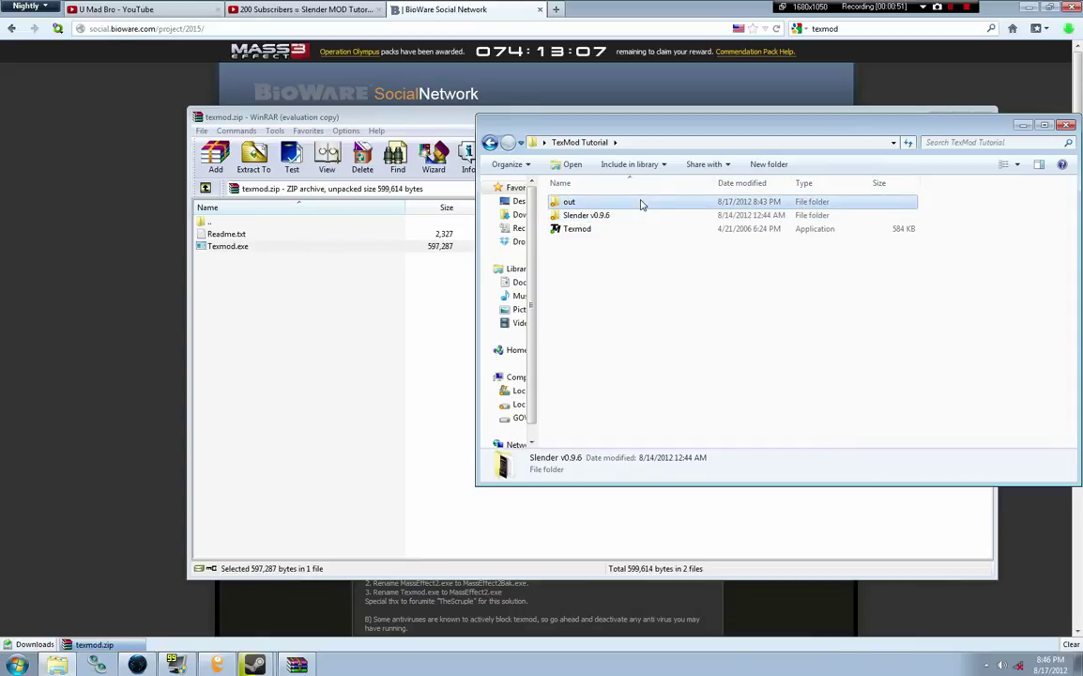
pyautogui.click(591, 232)
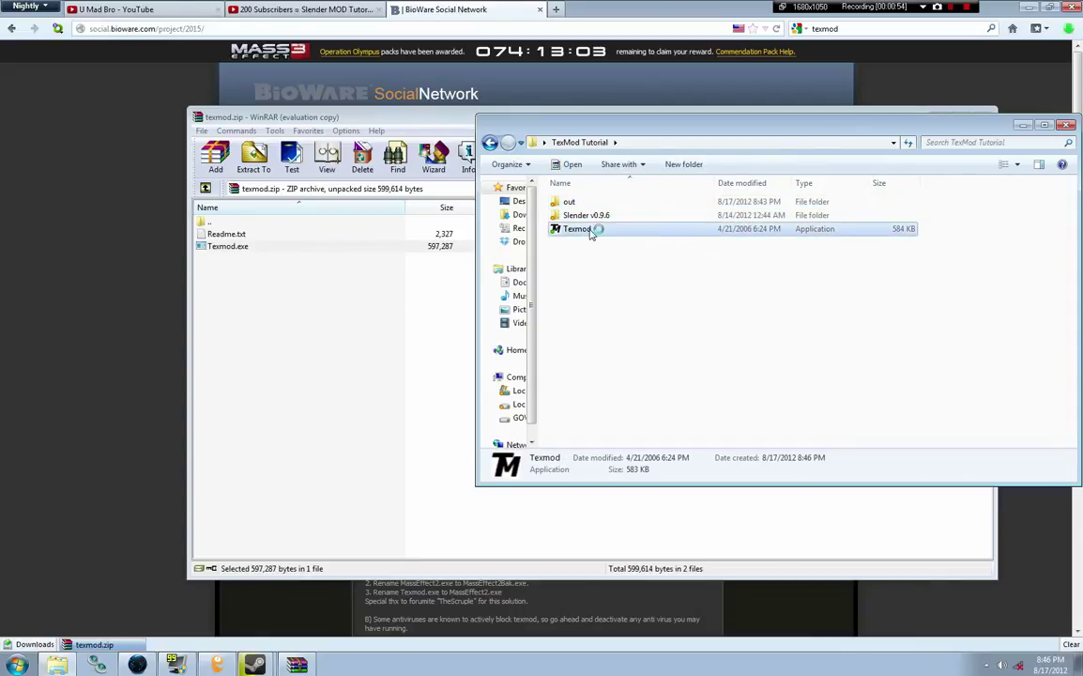
# - Launch TexMod and set Slender.exe as its target application
pyautogui.doubleClick(600, 230)
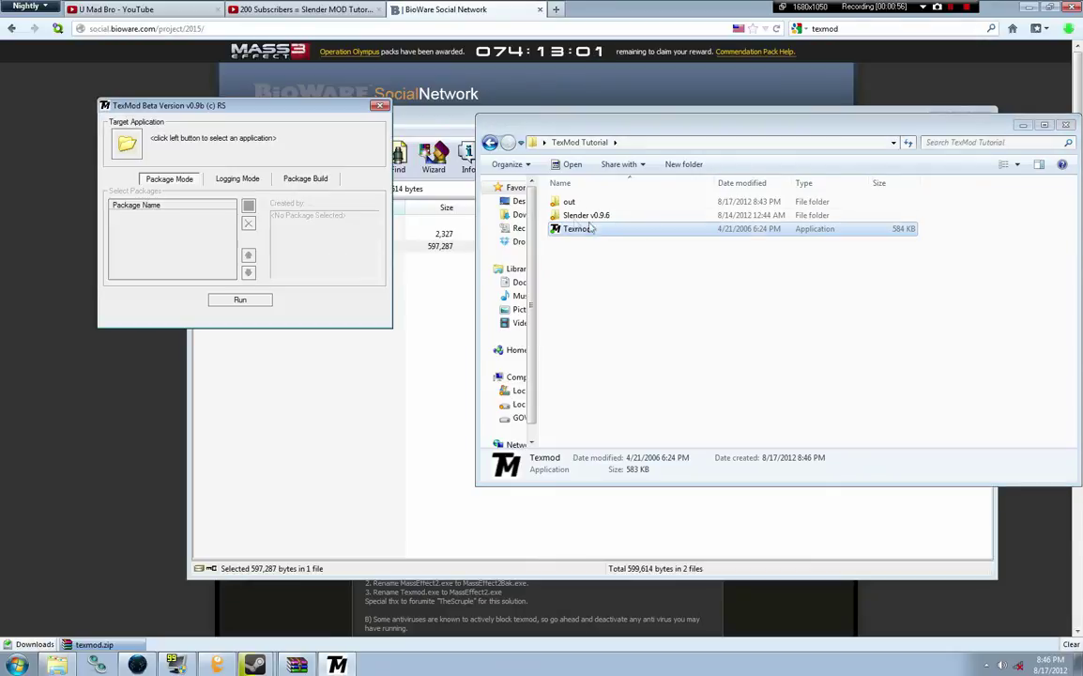
pyautogui.click(127, 144)
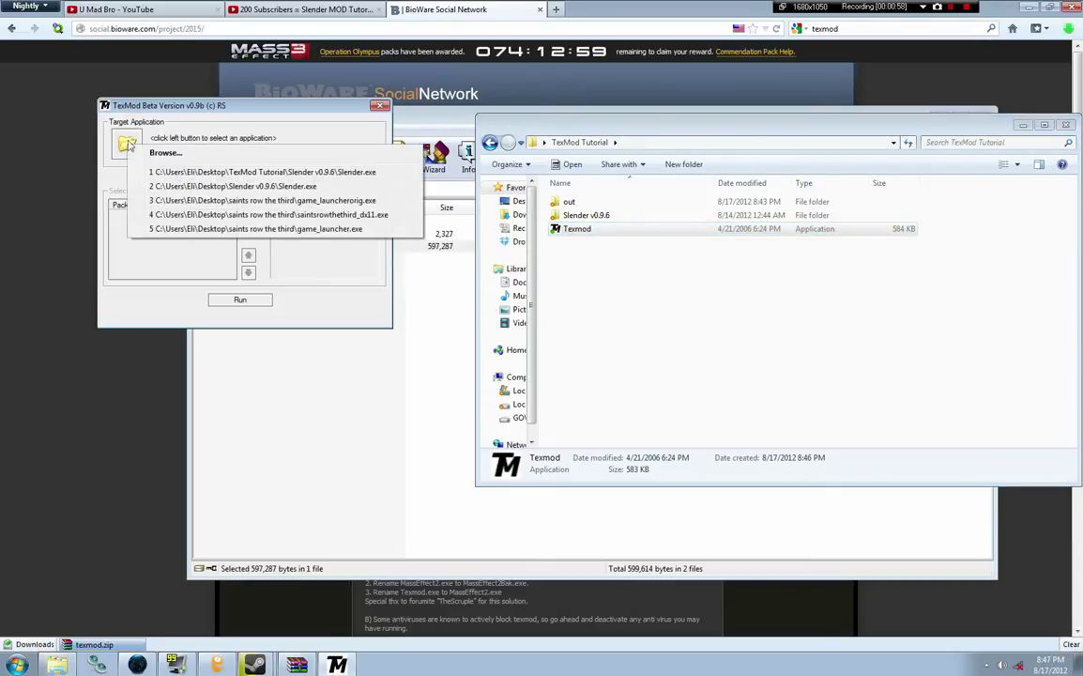
pyautogui.click(188, 156)
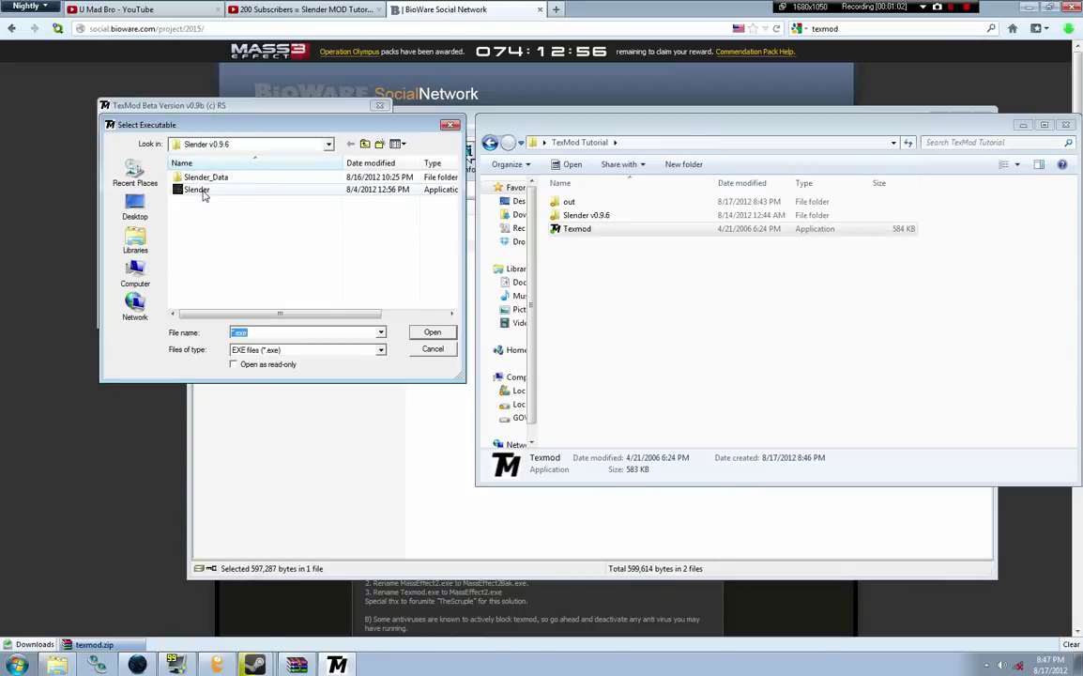
pyautogui.click(199, 191)
pyautogui.click(432, 332)
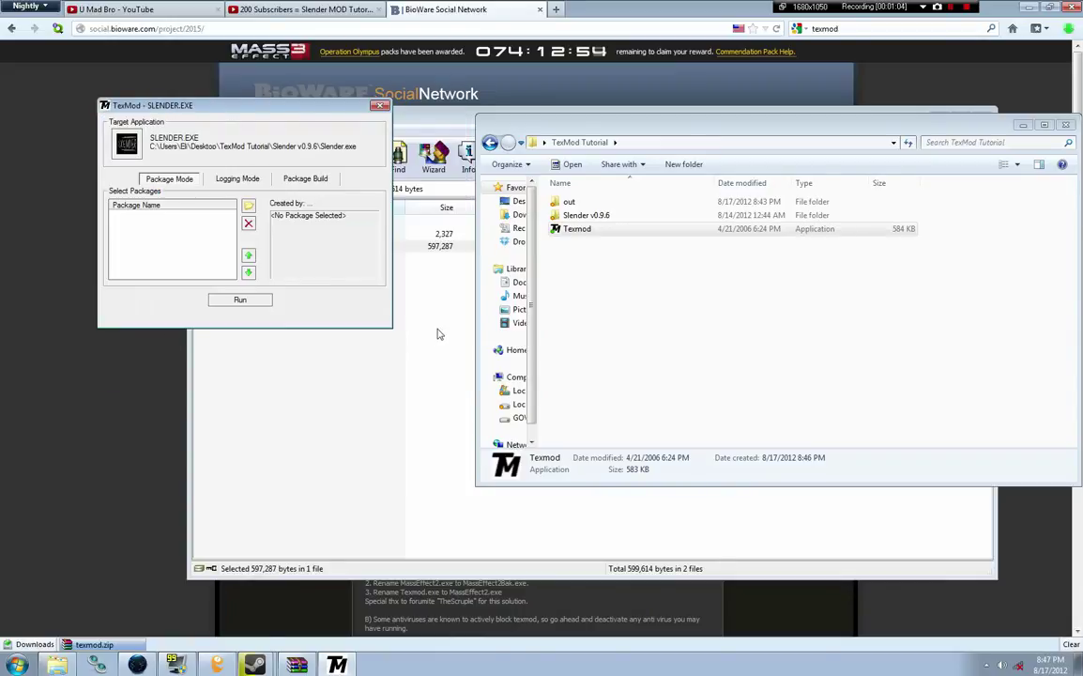
# - Use Logging Mode with BMP output, Enter logging key and the out folder, then run Slender
pyautogui.click(241, 181)
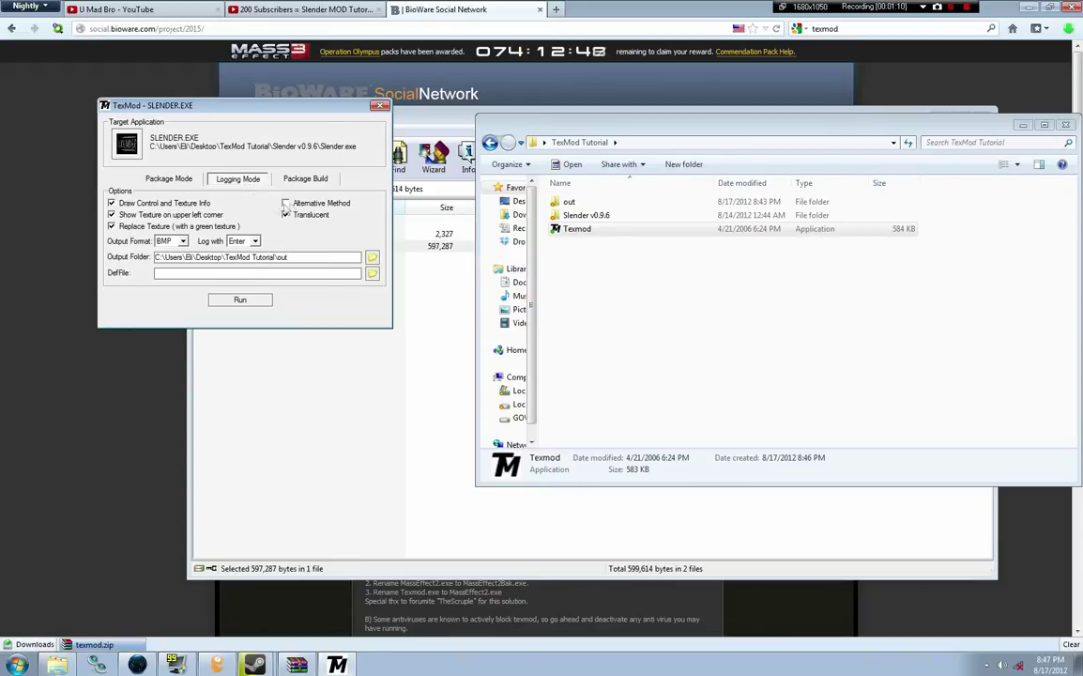
pyautogui.click(286, 215)
pyautogui.click(171, 241)
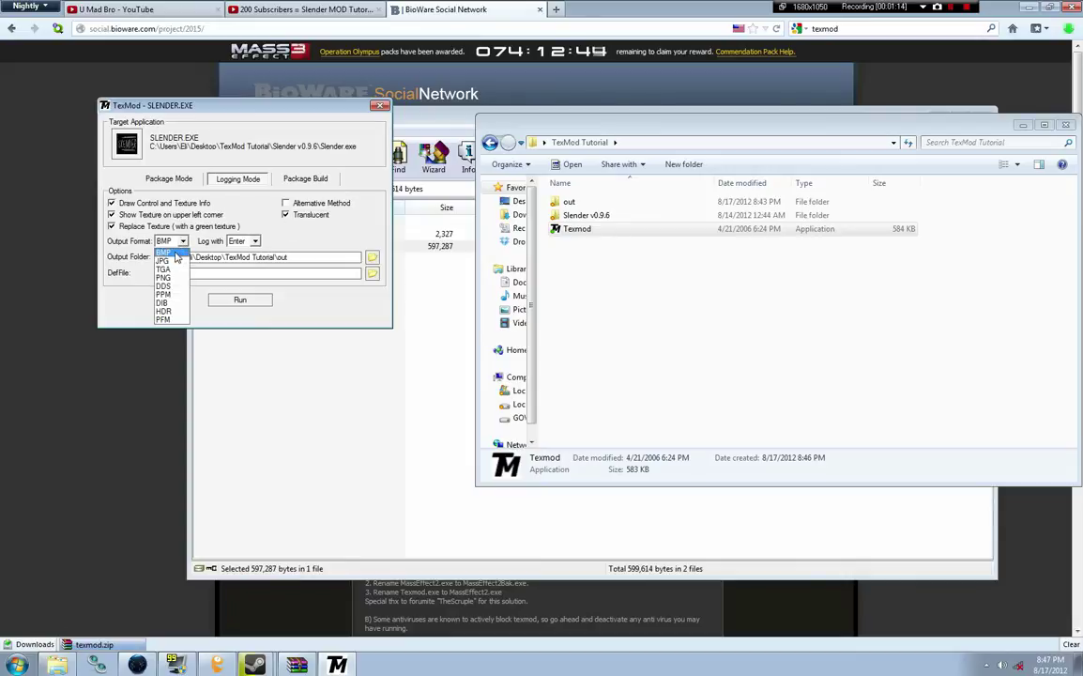
pyautogui.click(174, 253)
pyautogui.click(252, 241)
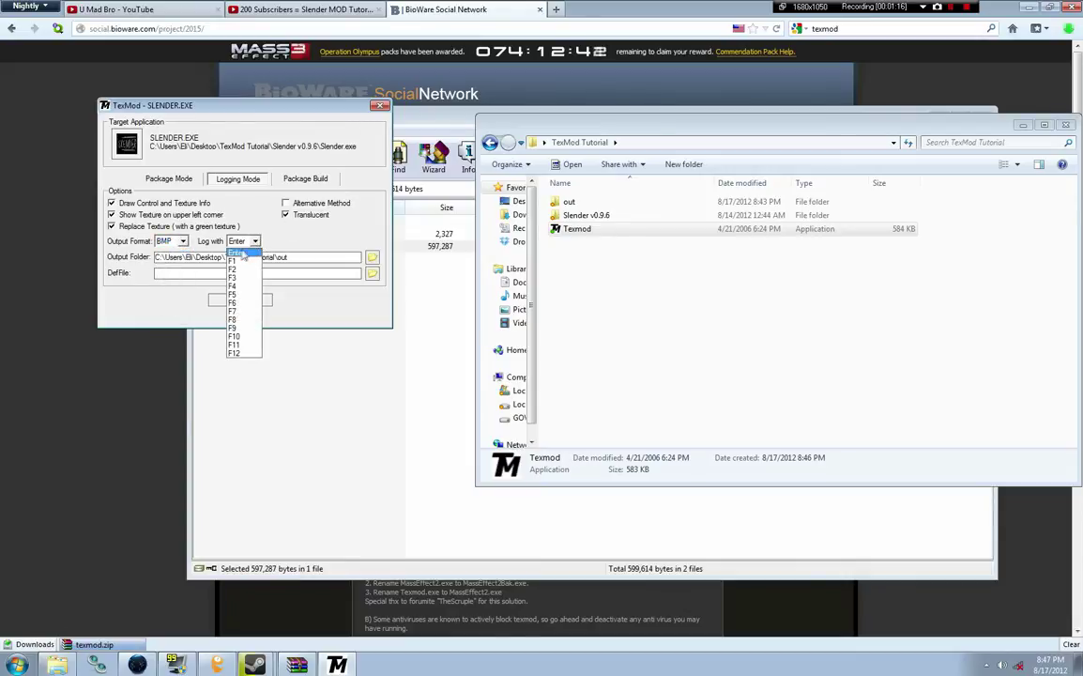
pyautogui.click(240, 253)
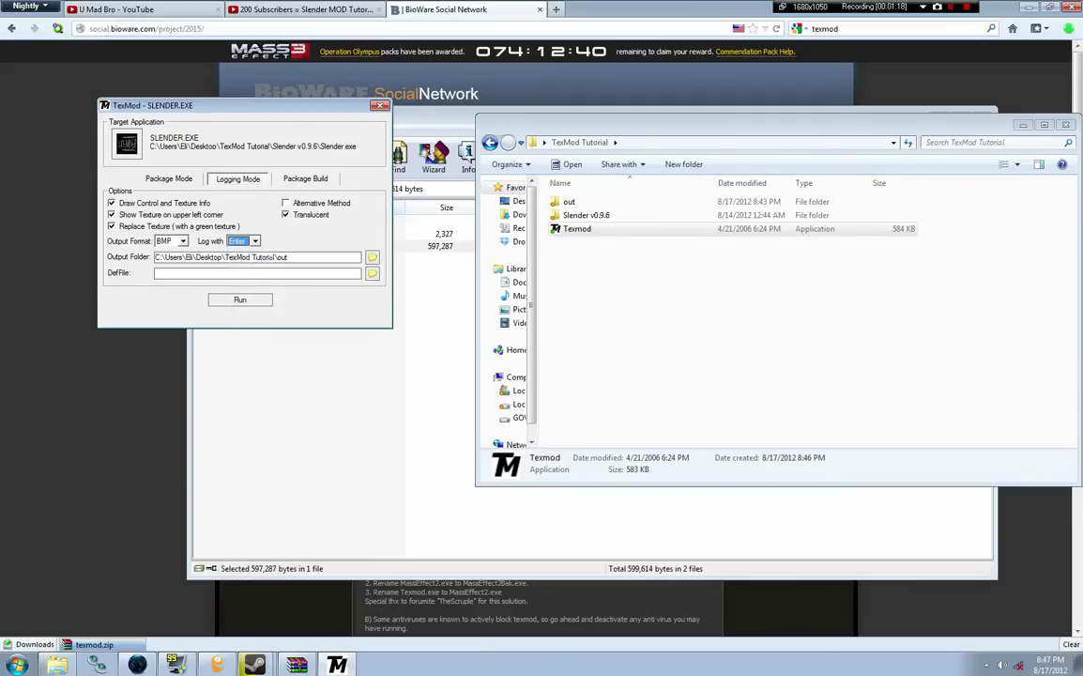
pyautogui.doubleClick(281, 256)
pyautogui.click(240, 300)
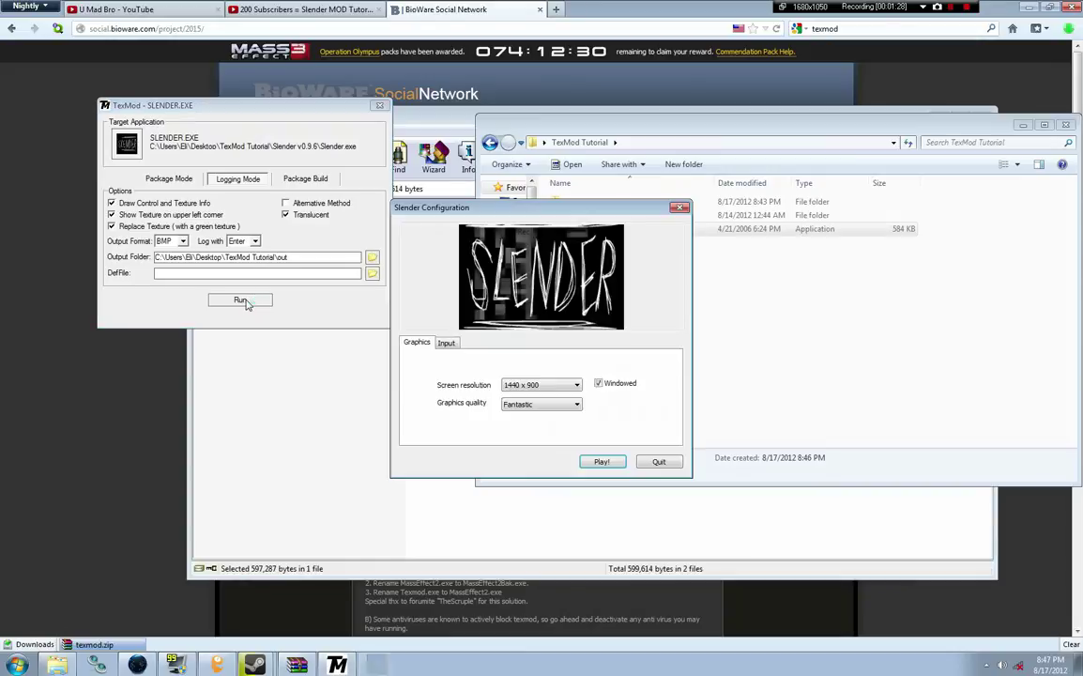
# - Start Slender windowed at 1440 x 900 from the Configuration dialog
pyautogui.click(600, 462)
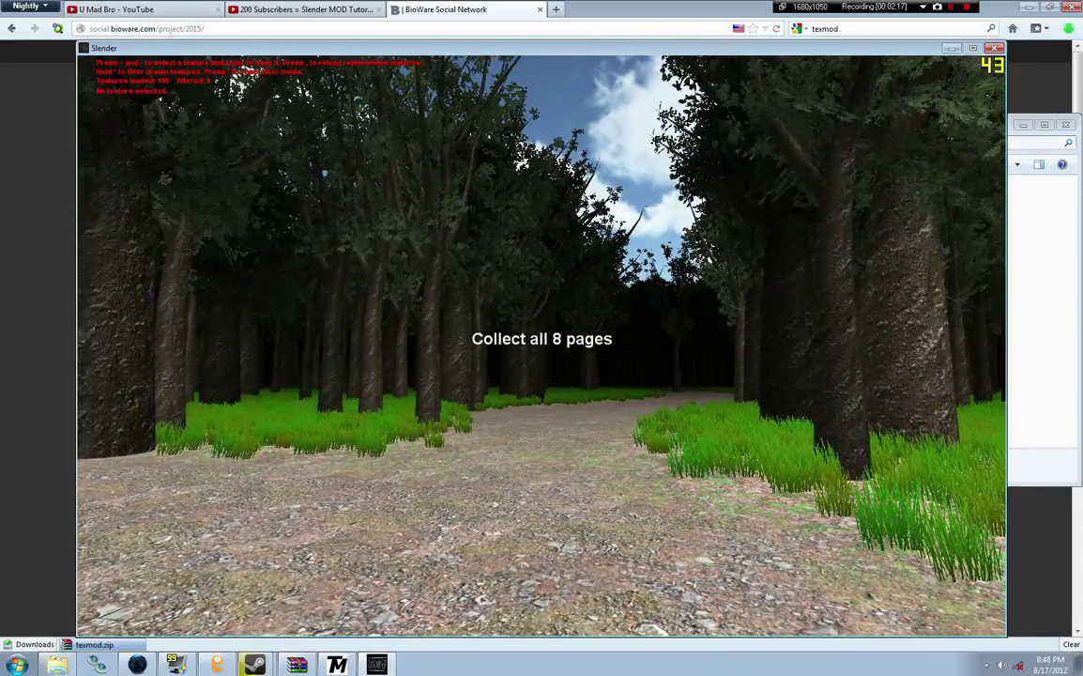
# - Cycle through loaded textures with numpad + until the tree trunk and foliage texture is highlighted
pyautogui.press('KP_Add')
pyautogui.press('KP_Add')
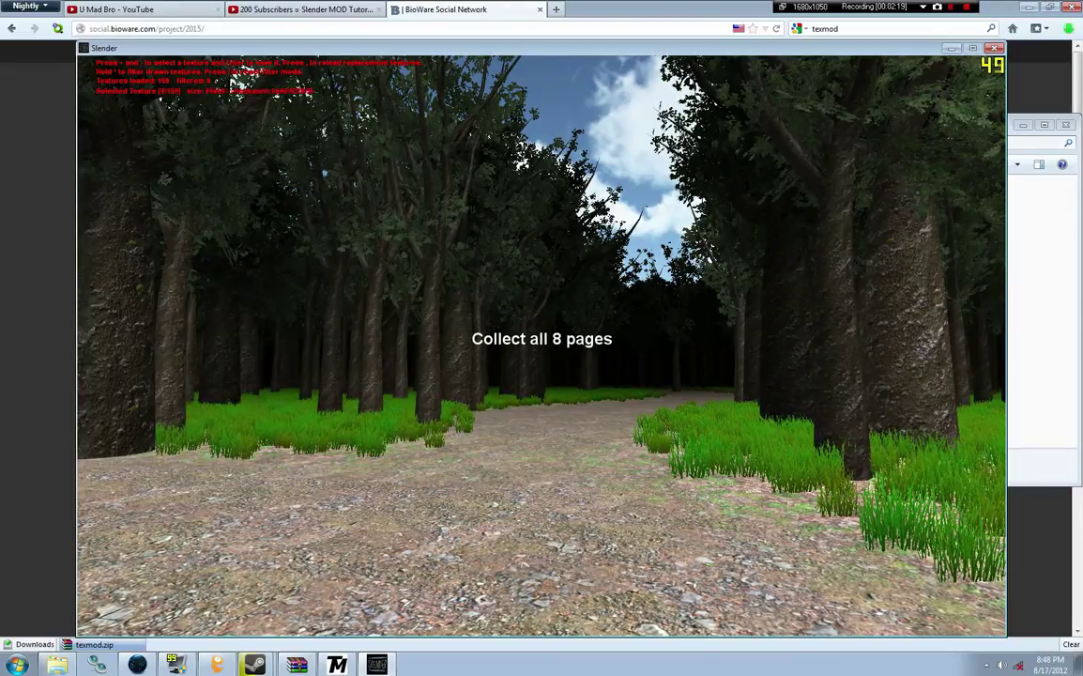
pyautogui.press('KP_Add')
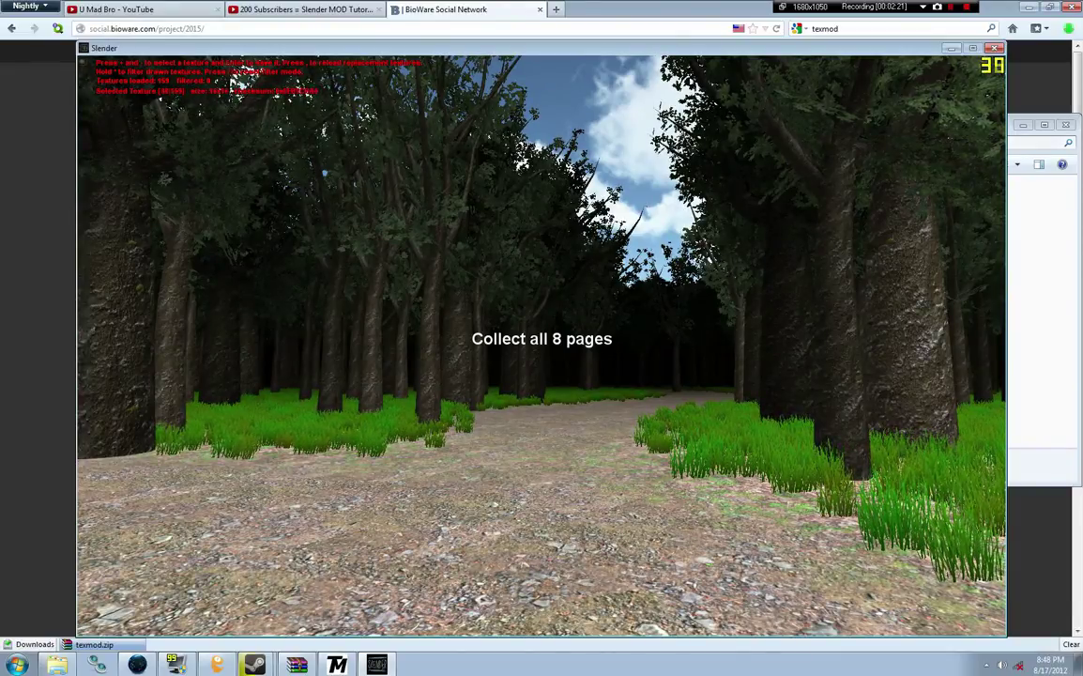
pyautogui.press('KP_Add')
pyautogui.press('KP_Add')
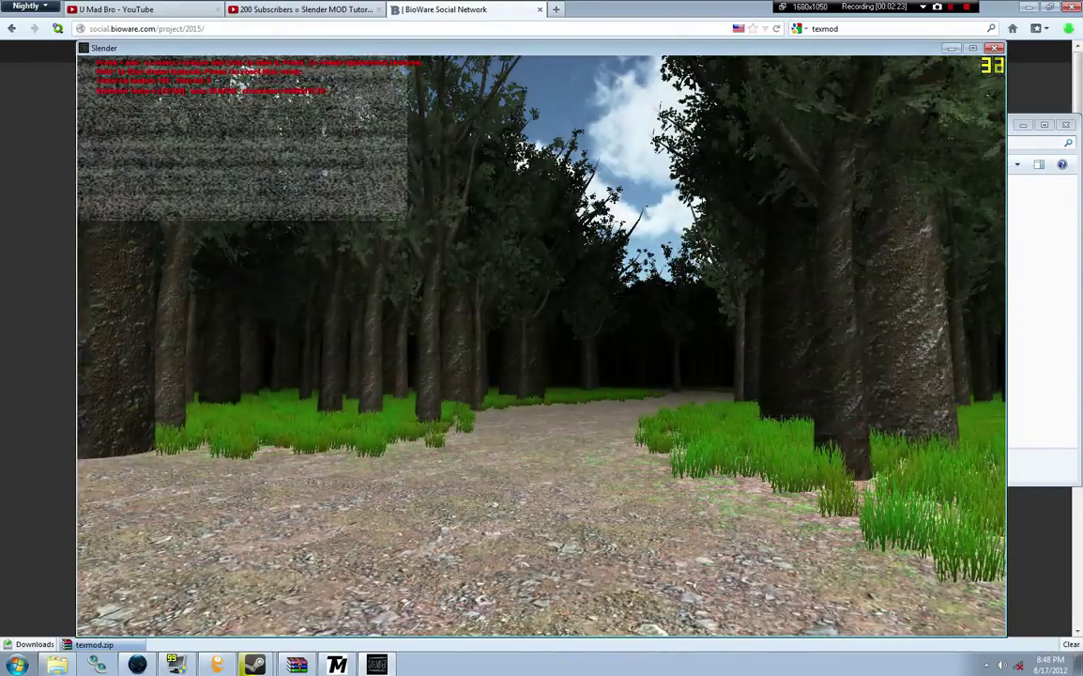
pyautogui.press('KP_Add')
pyautogui.press('KP_Add')
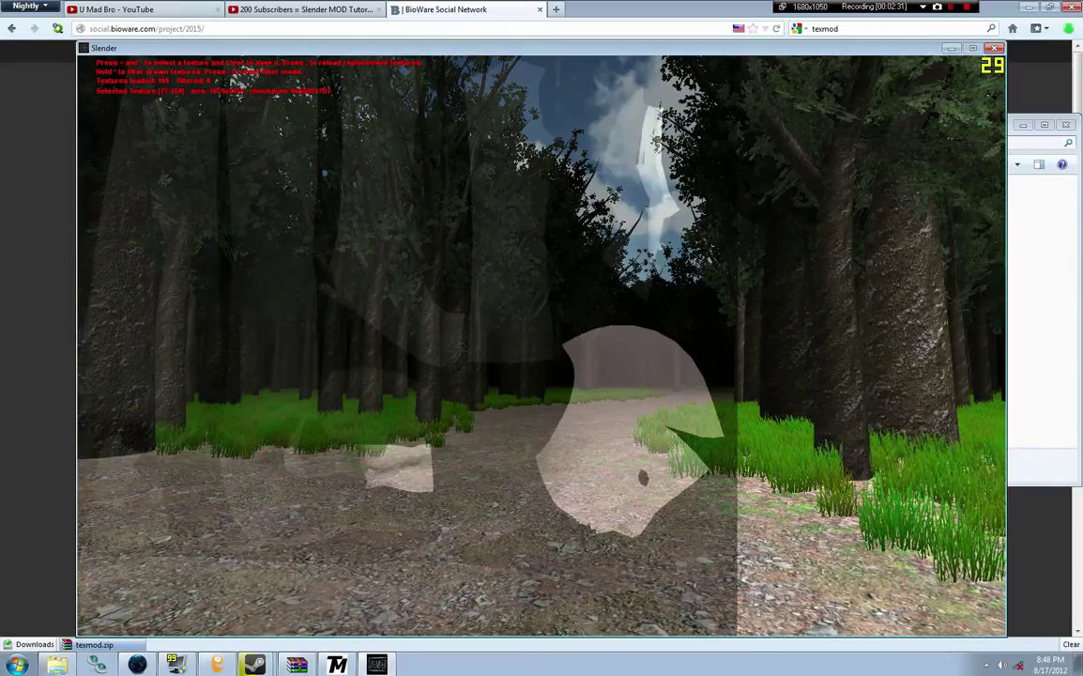
pyautogui.press('KP_Add')
pyautogui.press('KP_Add')
pyautogui.press('KP_Add')
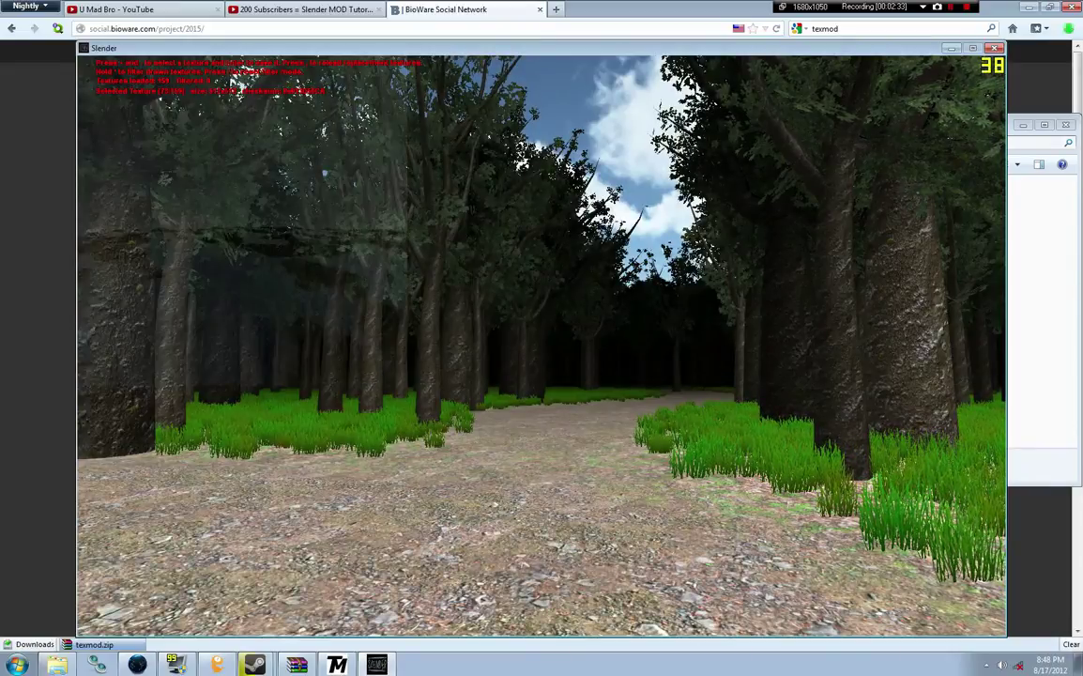
pyautogui.press('KP_Add')
pyautogui.press('KP_Add')
pyautogui.press('KP_Add')
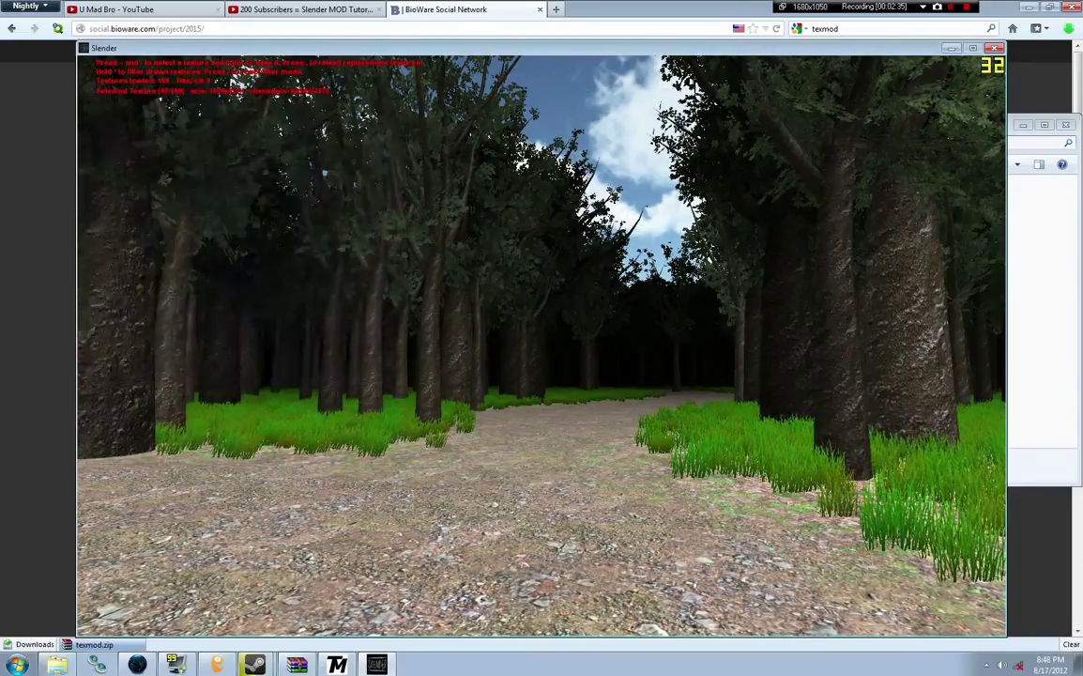
pyautogui.press('KP_Add')
pyautogui.press('KP_Add')
pyautogui.press('KP_Add')
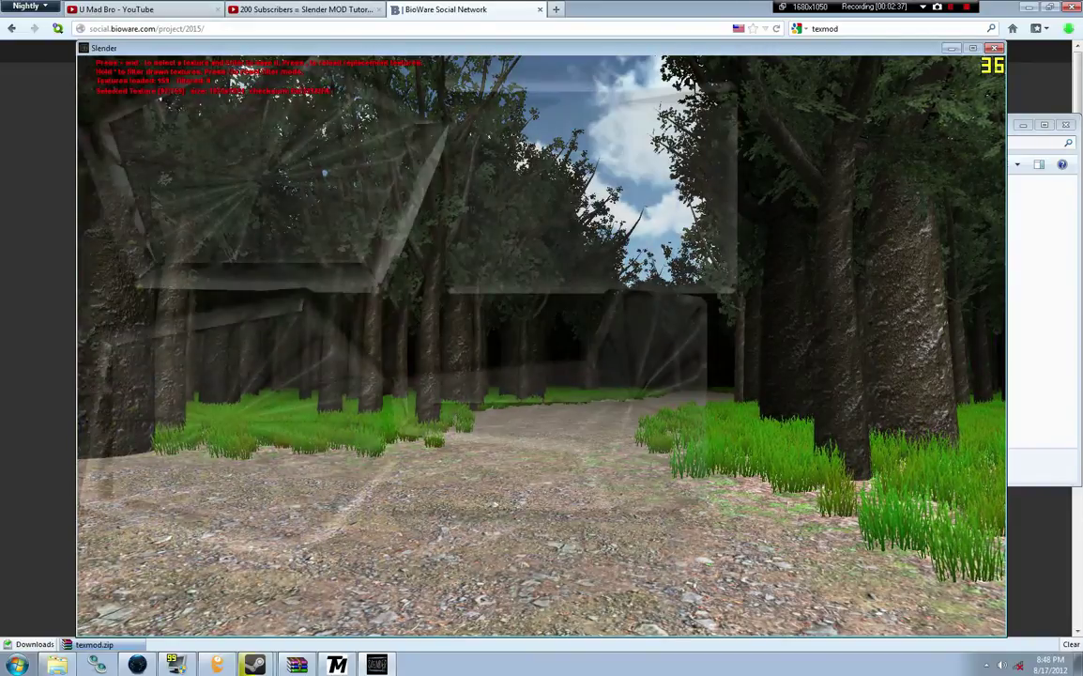
pyautogui.press('KP_Add')
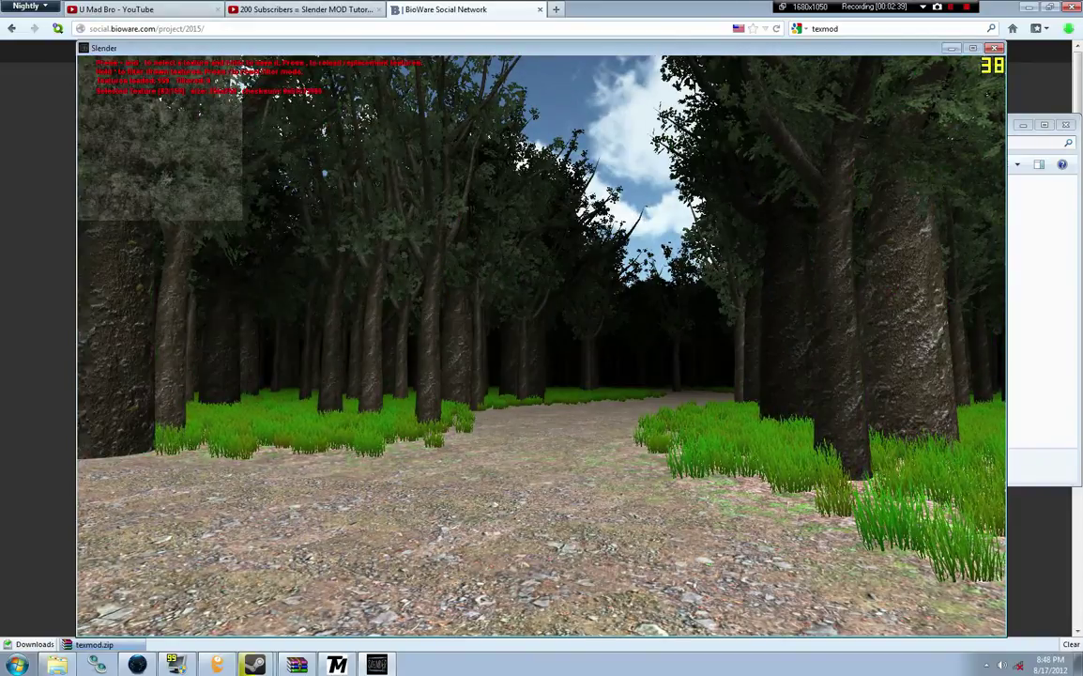
pyautogui.press('KP_Add')
# - Walk along the dirt path and keep cycling until the forest ground texture turns green
pyautogui.press('w')
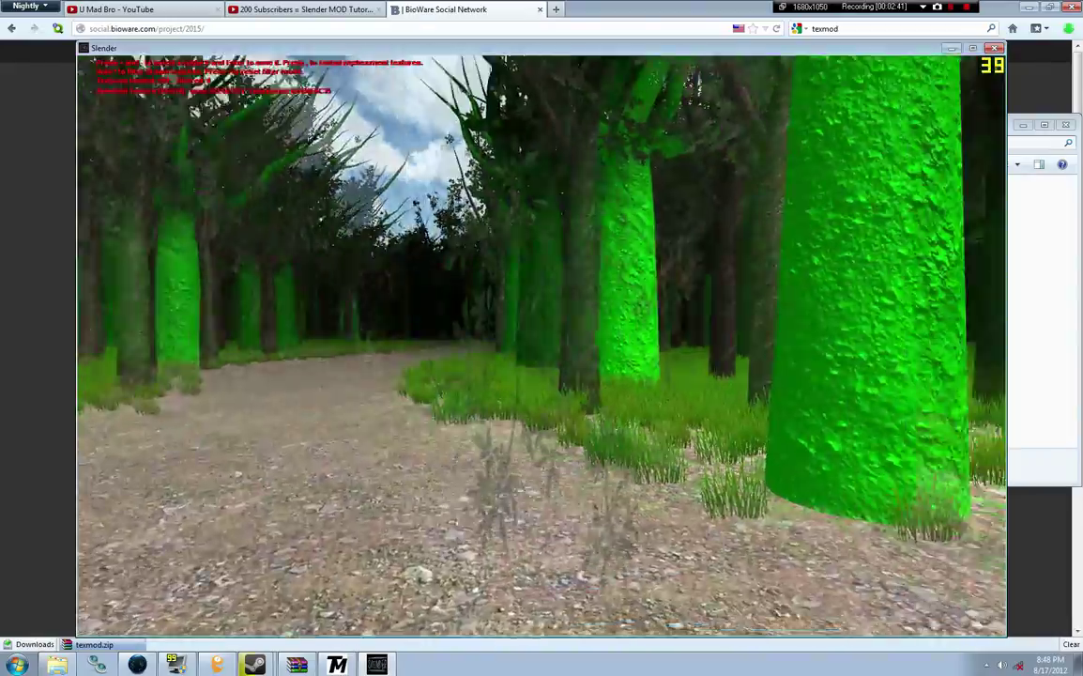
pyautogui.press('w')
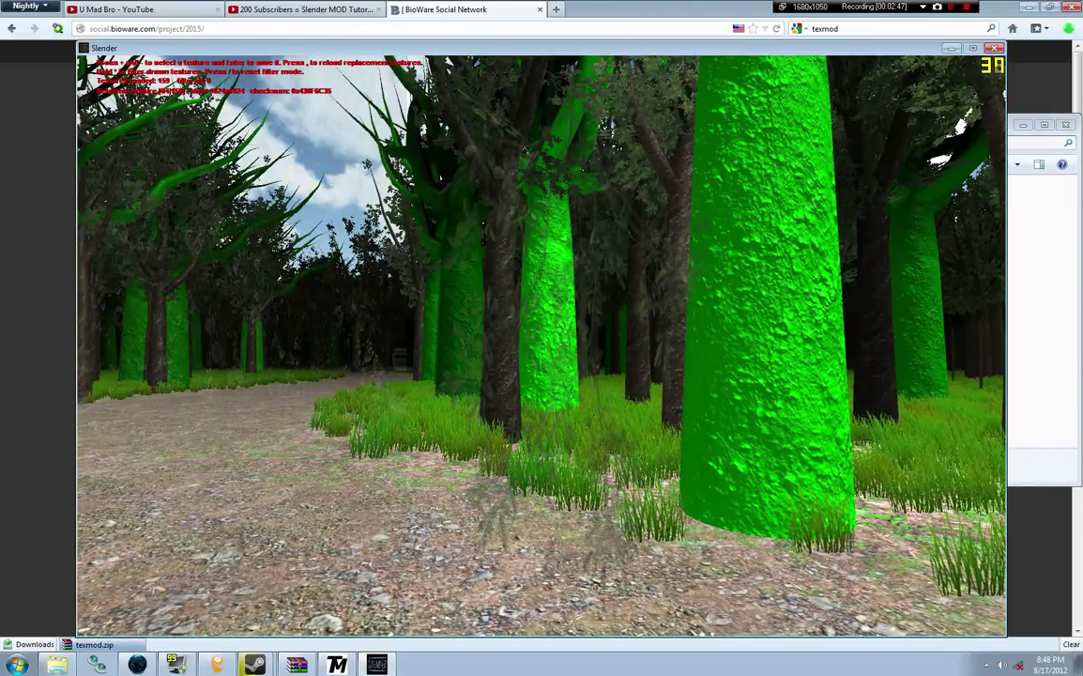
pyautogui.press('KP_Add')
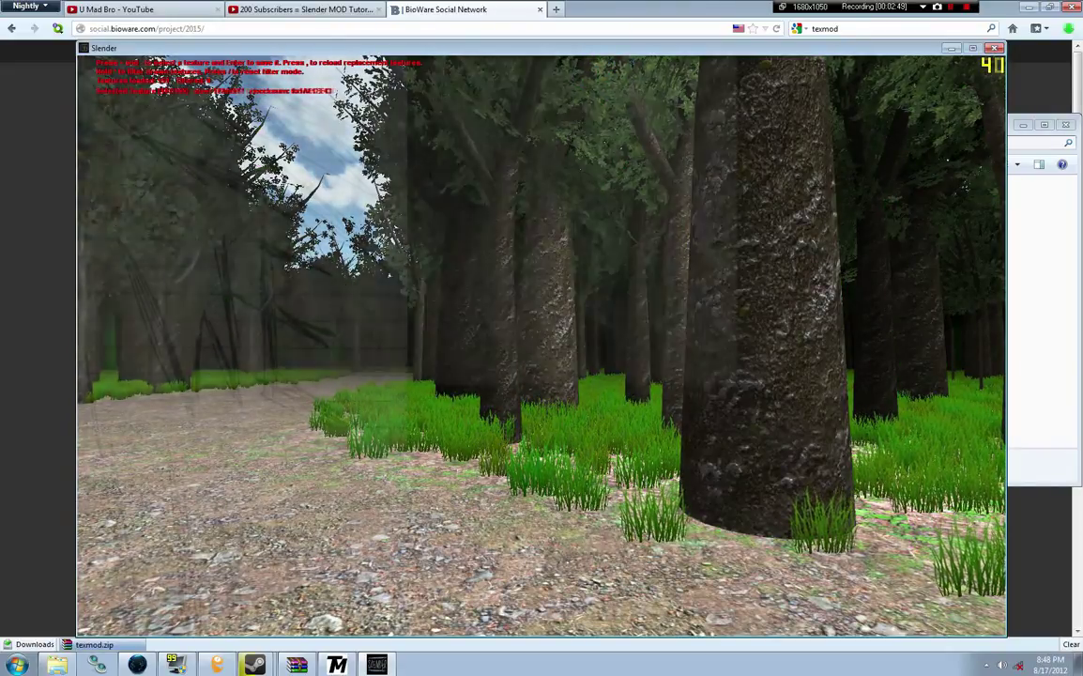
pyautogui.press('KP_Add')
pyautogui.press('KP_Add')
pyautogui.press('KP_Add')
pyautogui.press('KP_Add')
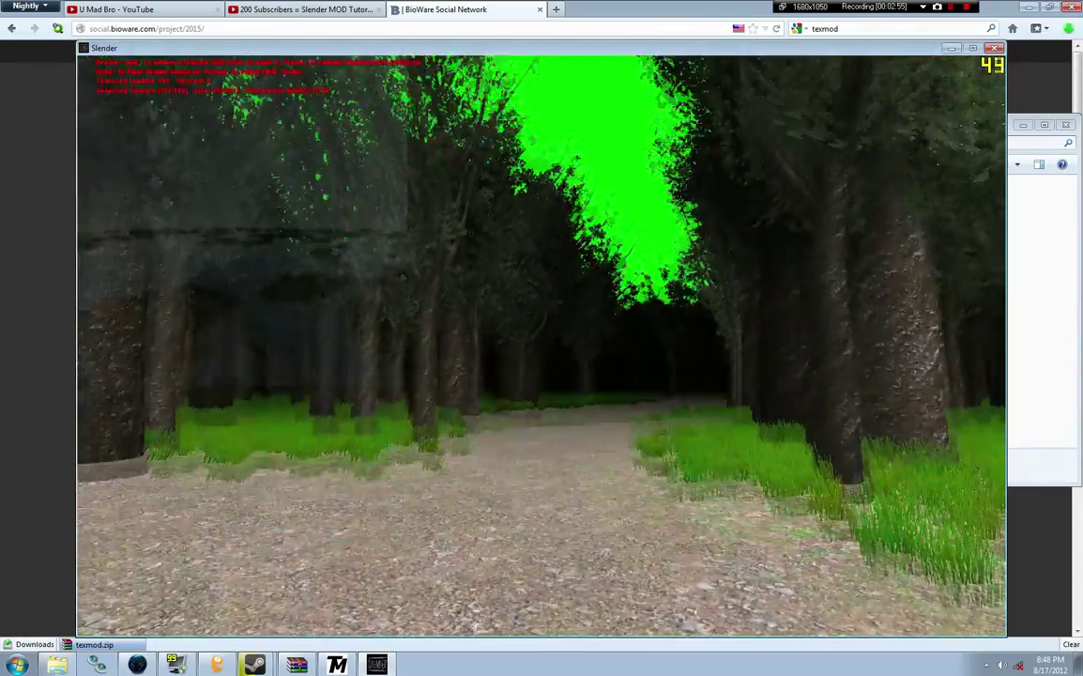
pyautogui.press('KP_Add')
pyautogui.press('KP_Add')
pyautogui.press('KP_Add')
pyautogui.press('KP_Add')
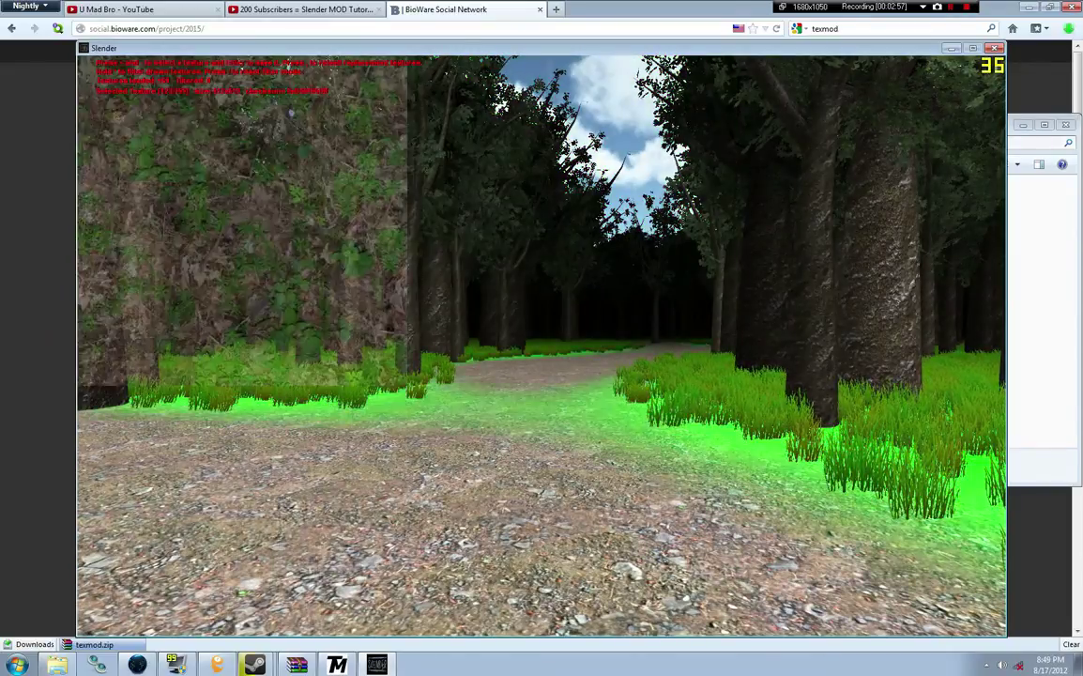
pyautogui.press('KP_Add')
pyautogui.press('KP_Add')
pyautogui.press('KP_Add')
pyautogui.press('KP_Add')
pyautogui.press('KP_Add')
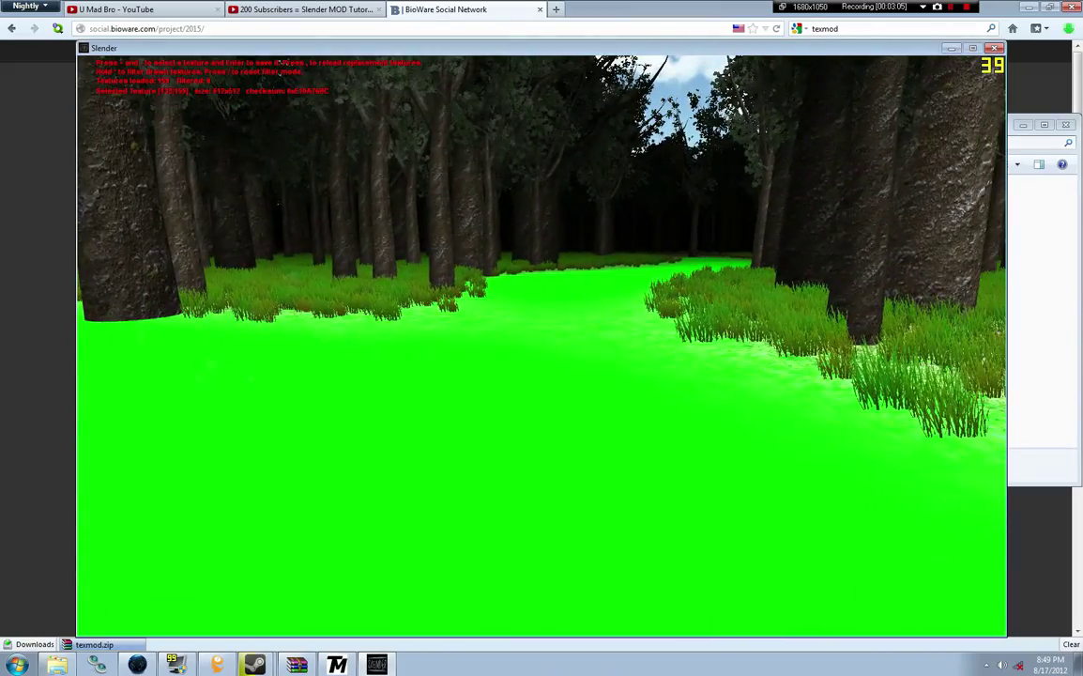
# - Step to further textures, walk up to the Slender figure, then continue past the page count and quit
pyautogui.press('KP_Add')
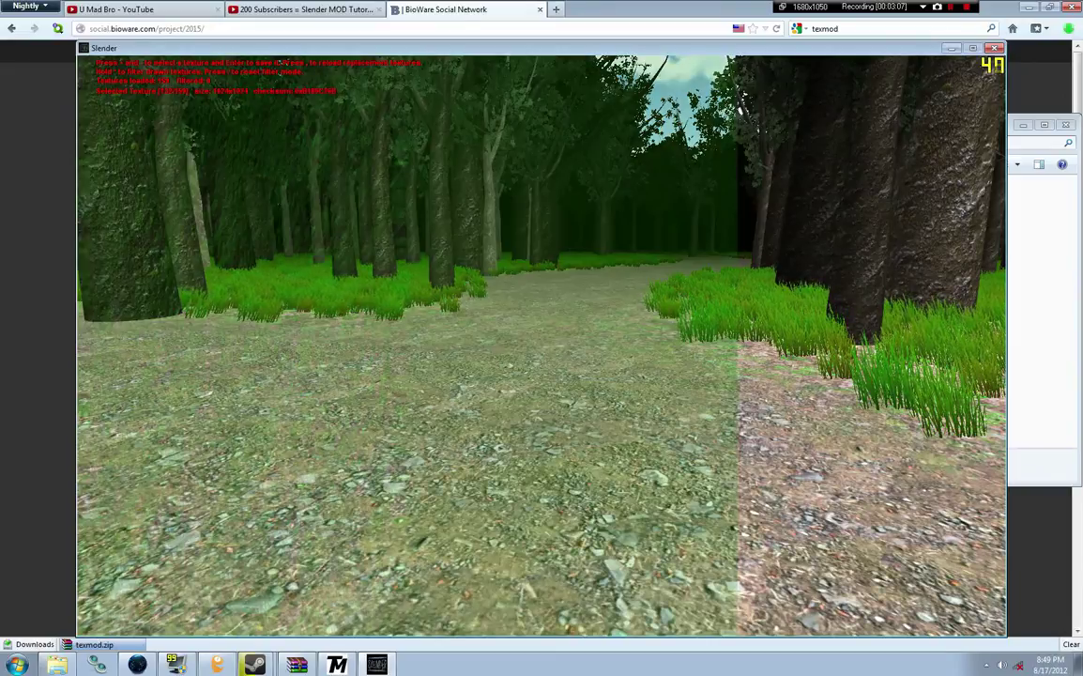
pyautogui.press('KP_Add')
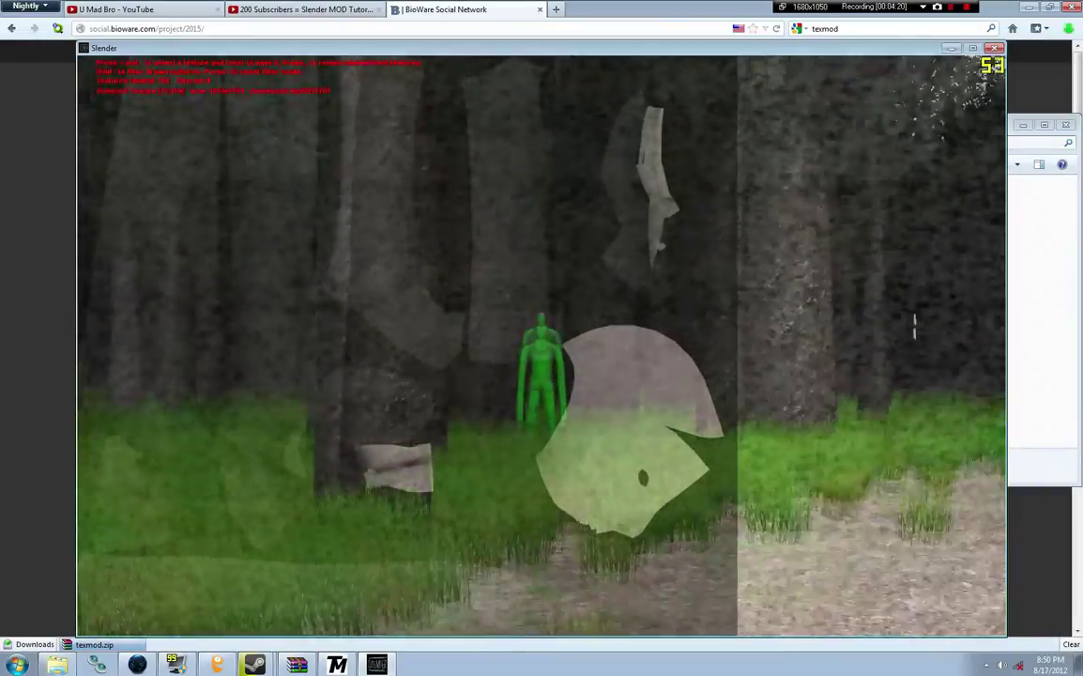
pyautogui.press('w')
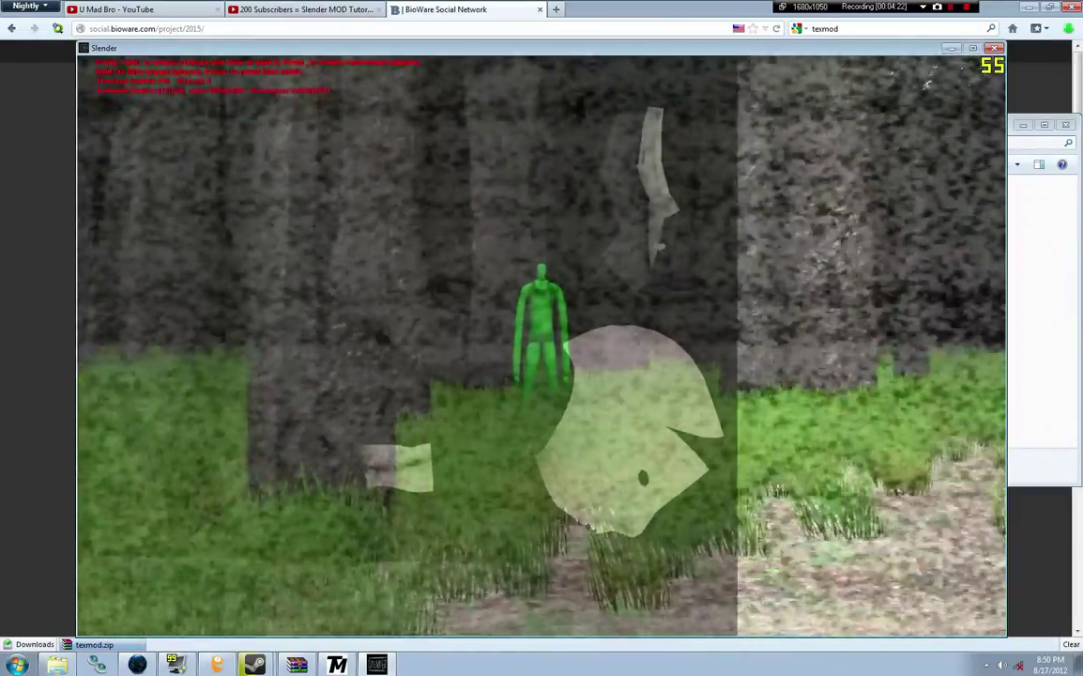
pyautogui.press('w')
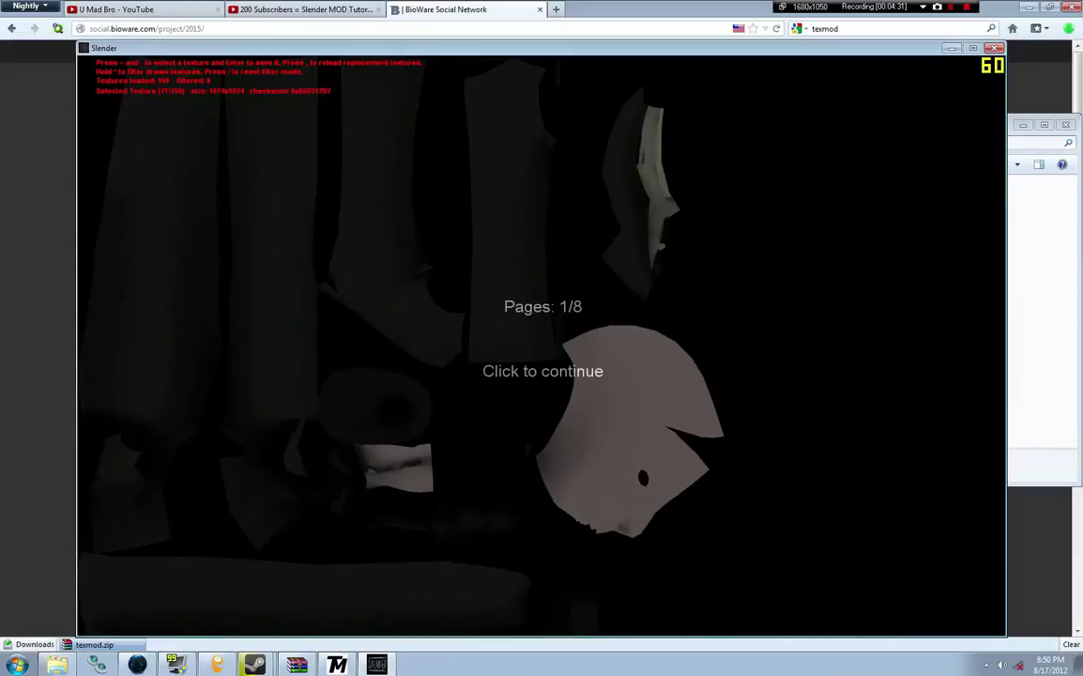
pyautogui.click(541, 343)
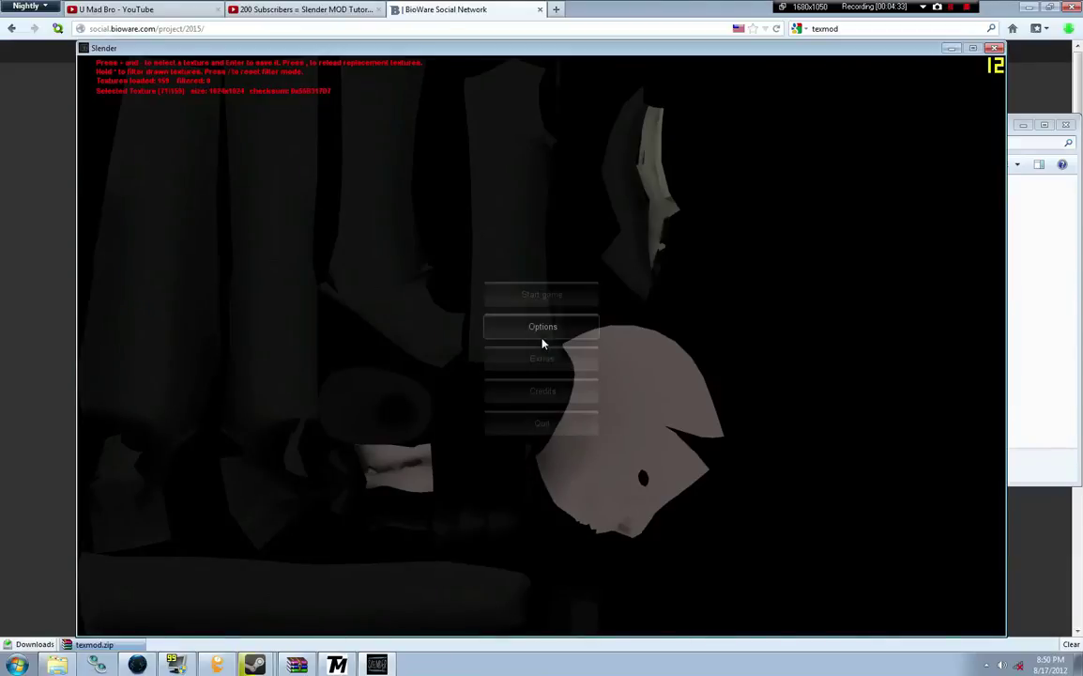
pyautogui.click(541, 343)
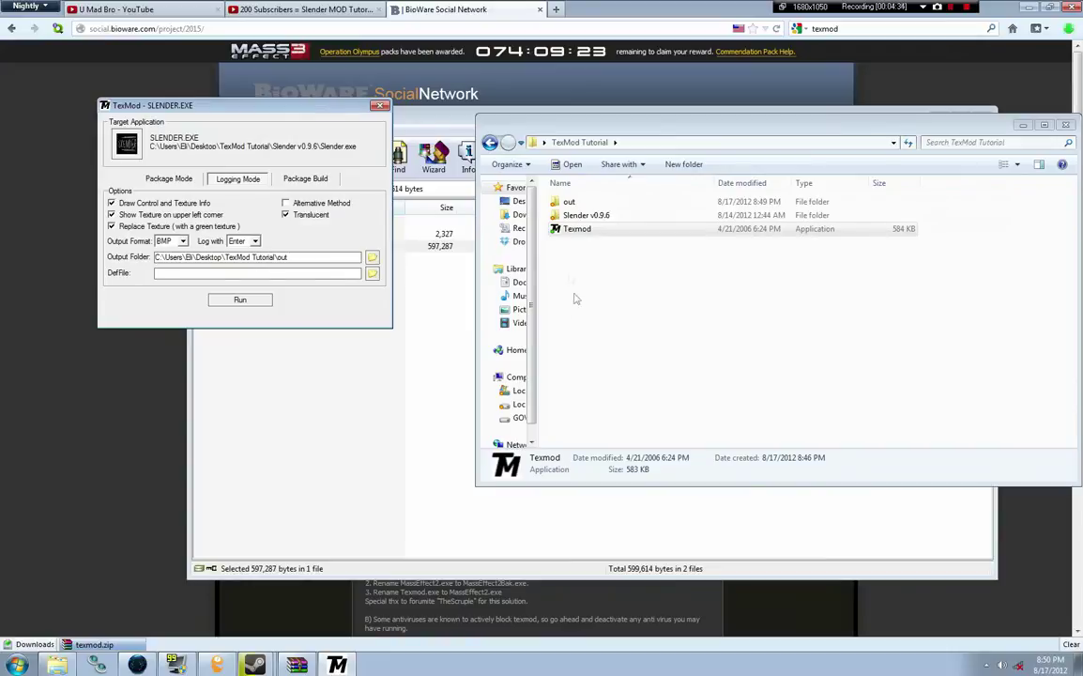
# - Create a new folder named 'copy' inside the out folder
pyautogui.doubleClick(570, 201)
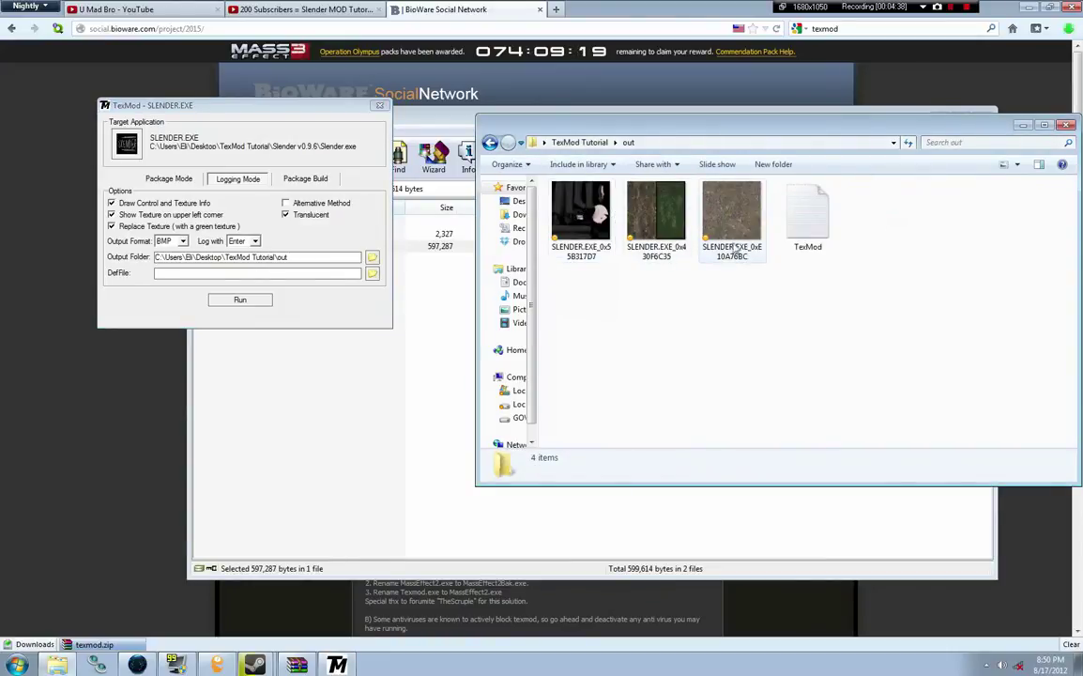
pyautogui.rightClick(658, 316)
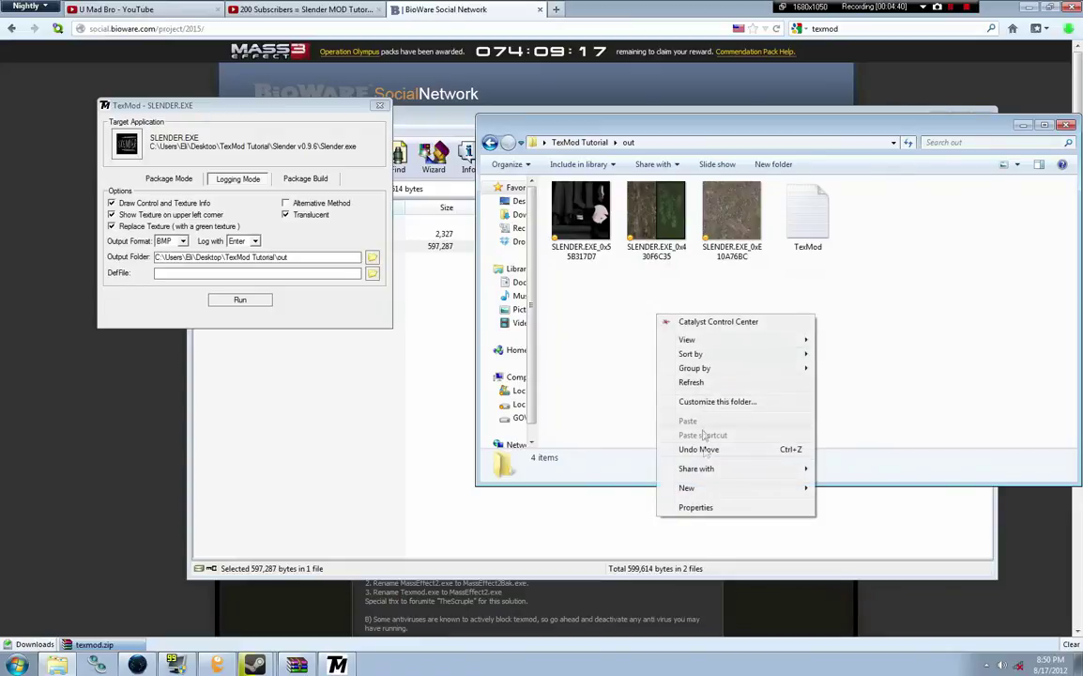
pyautogui.moveTo(689, 487)
pyautogui.click(832, 489)
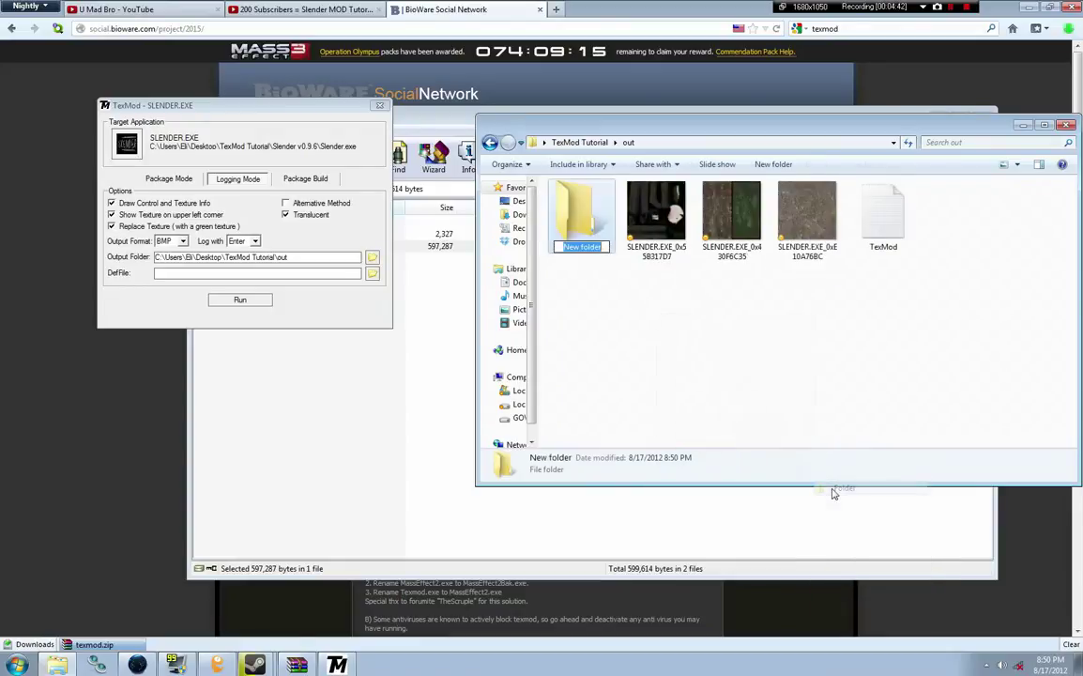
pyautogui.write('copy')
pyautogui.press('Return')
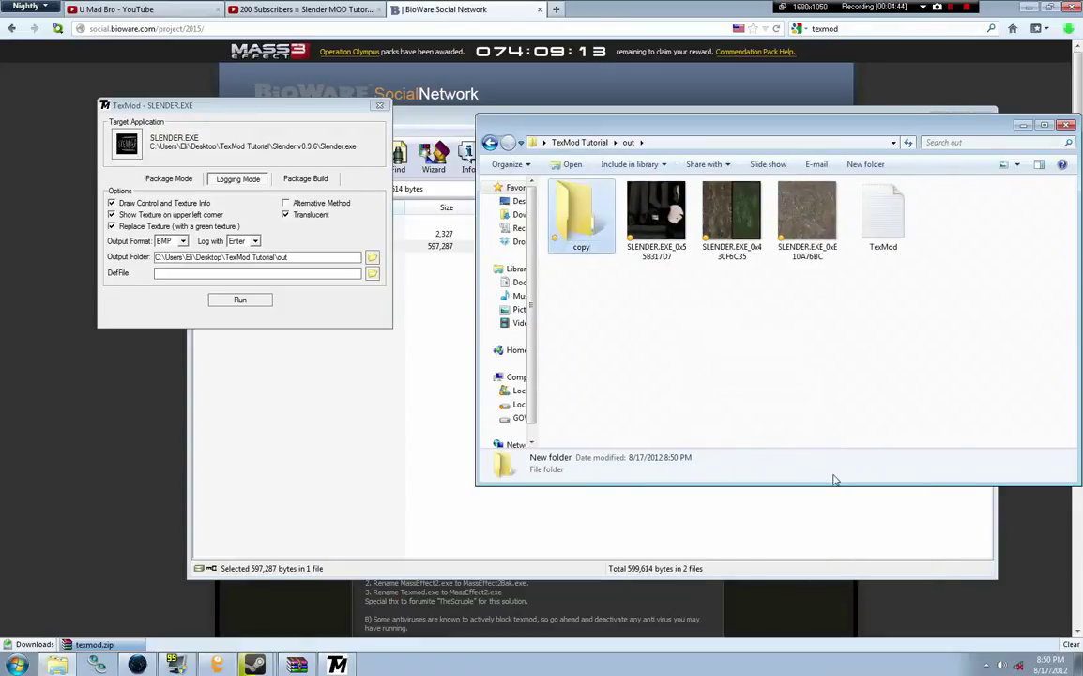
# - Copy the three dumped SLENDER.EXE images into the copy folder
pyautogui.moveTo(655, 281); pyautogui.dragTo(839, 249)
pyautogui.rightClick(671, 226)
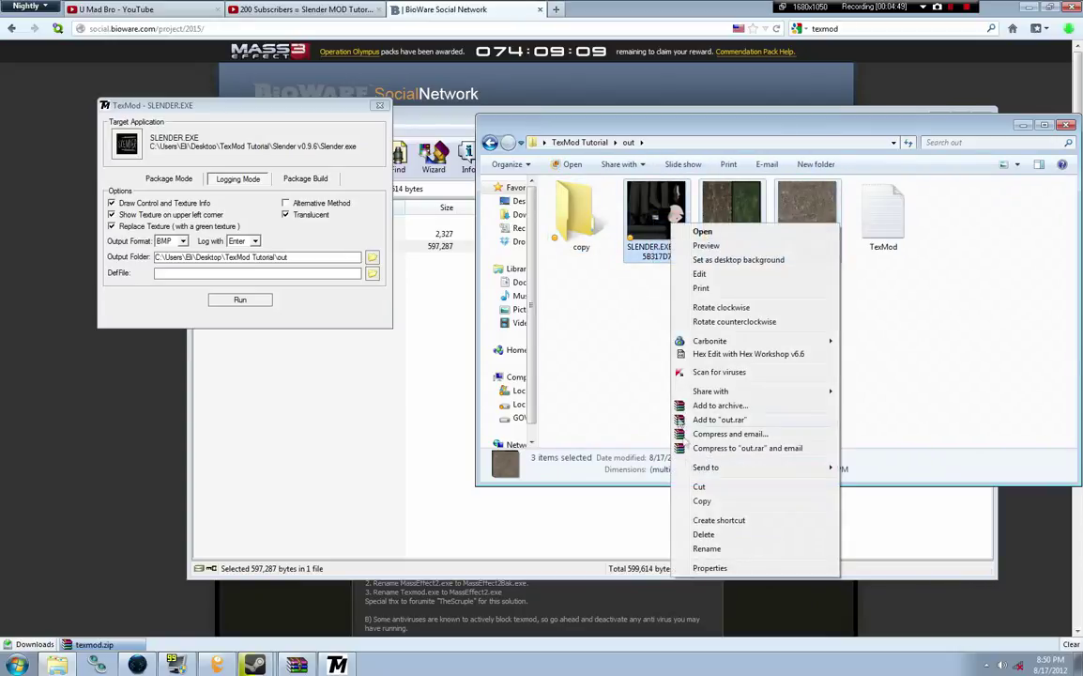
pyautogui.click(700, 501)
pyautogui.doubleClick(581, 218)
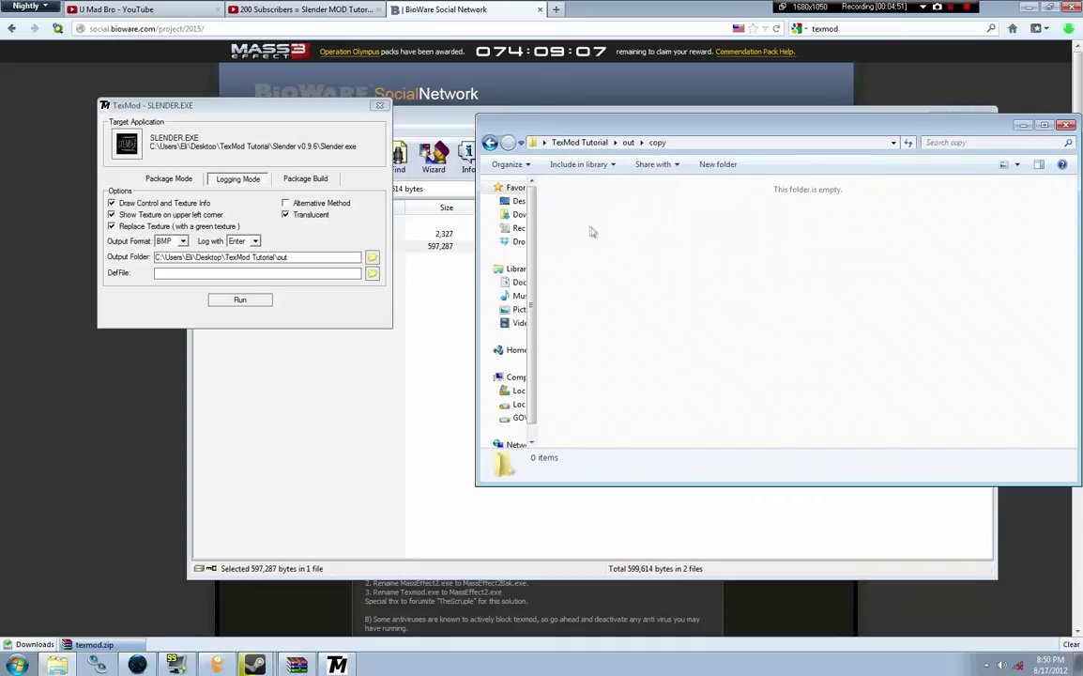
pyautogui.rightClick(592, 229)
pyautogui.click(622, 333)
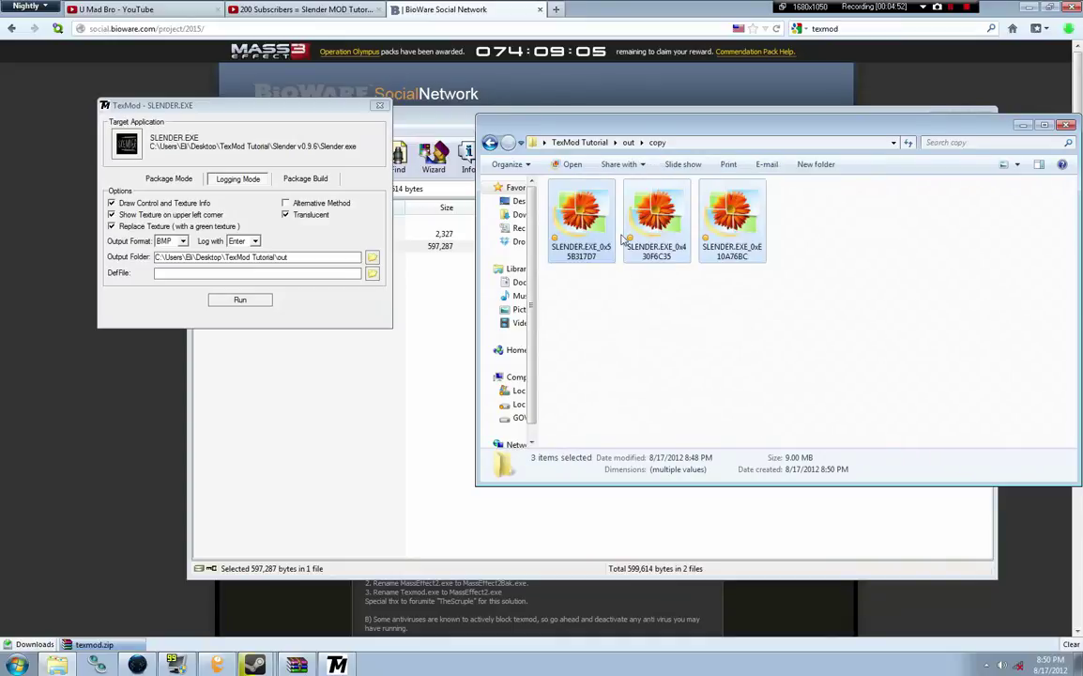
# - Open TexMod.txt from out in Notepad to check the logged textures, then close it
pyautogui.click(627, 143)
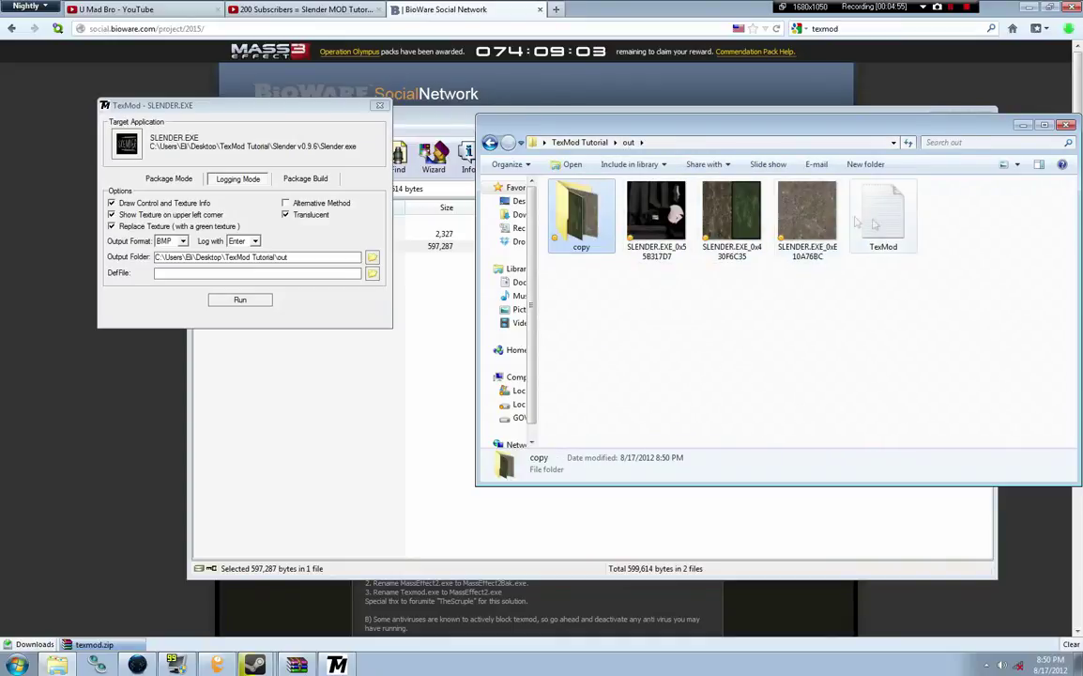
pyautogui.click(880, 221)
pyautogui.doubleClick(880, 221)
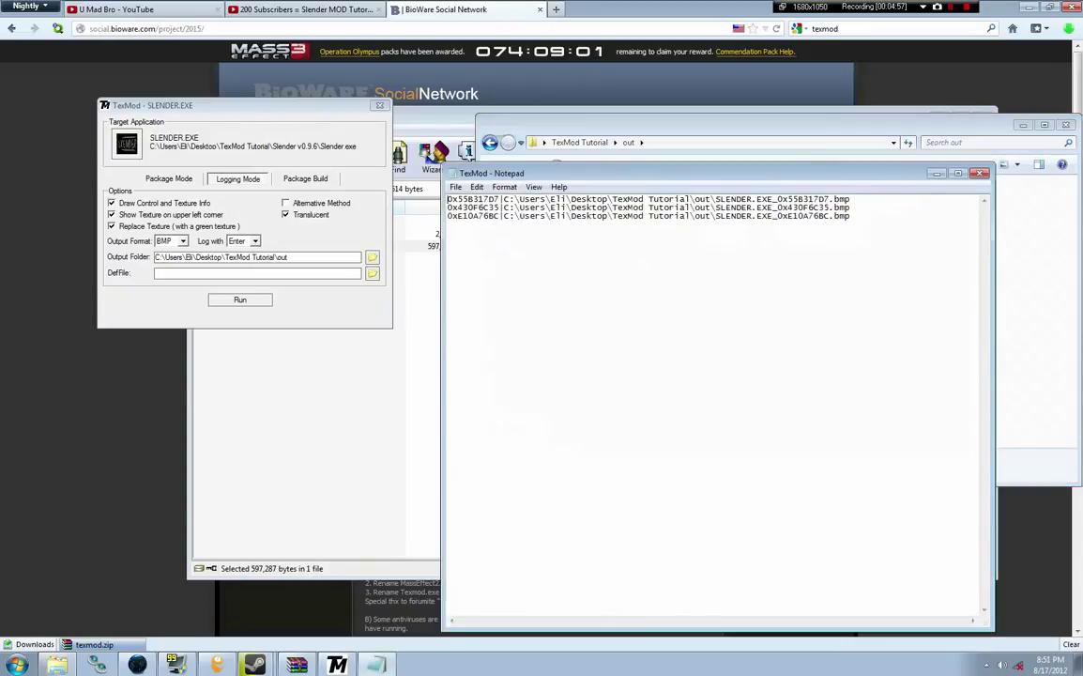
pyautogui.click(979, 174)
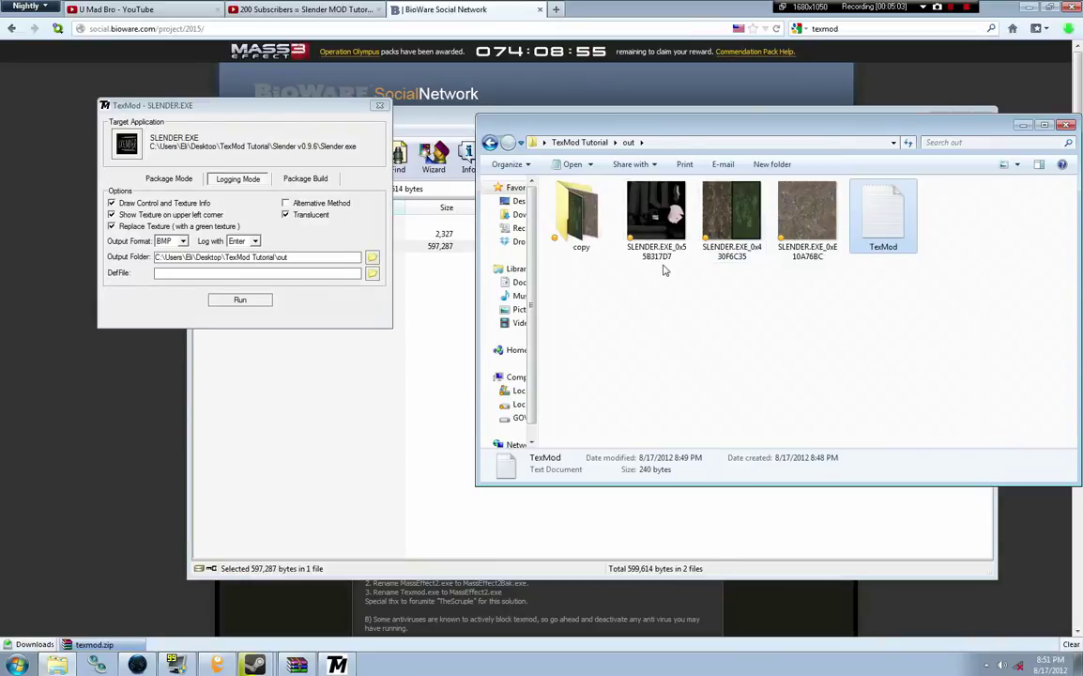
# - Launch Paint.NET via Start search and dock its window on the left
pyautogui.press('super')
pyautogui.write('p')
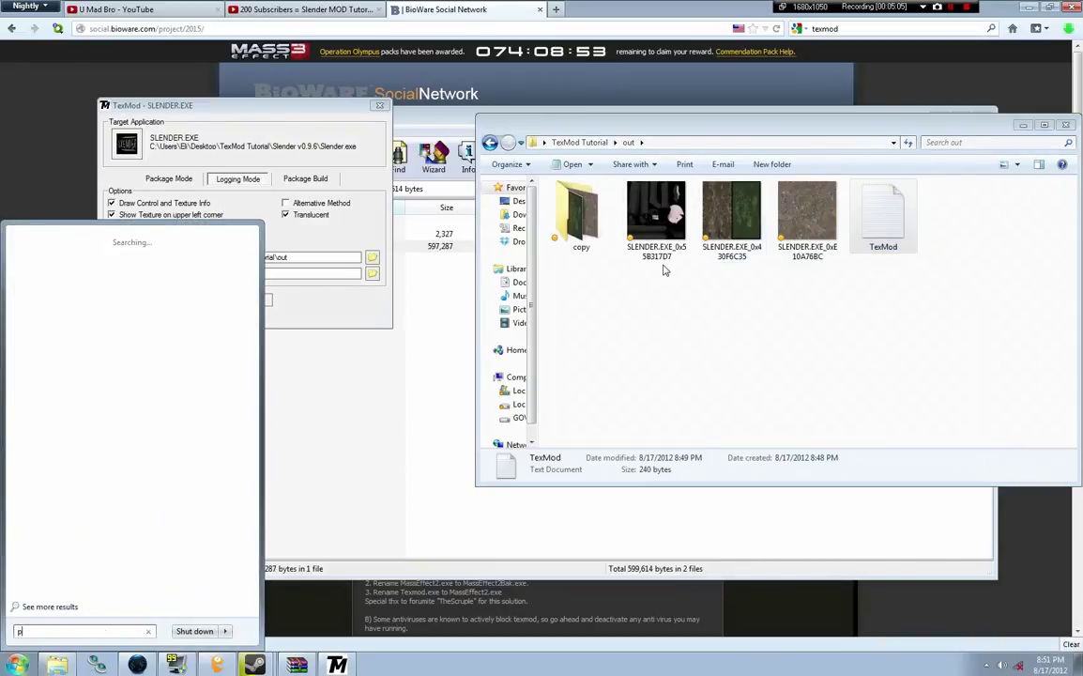
pyautogui.write('aint.net')
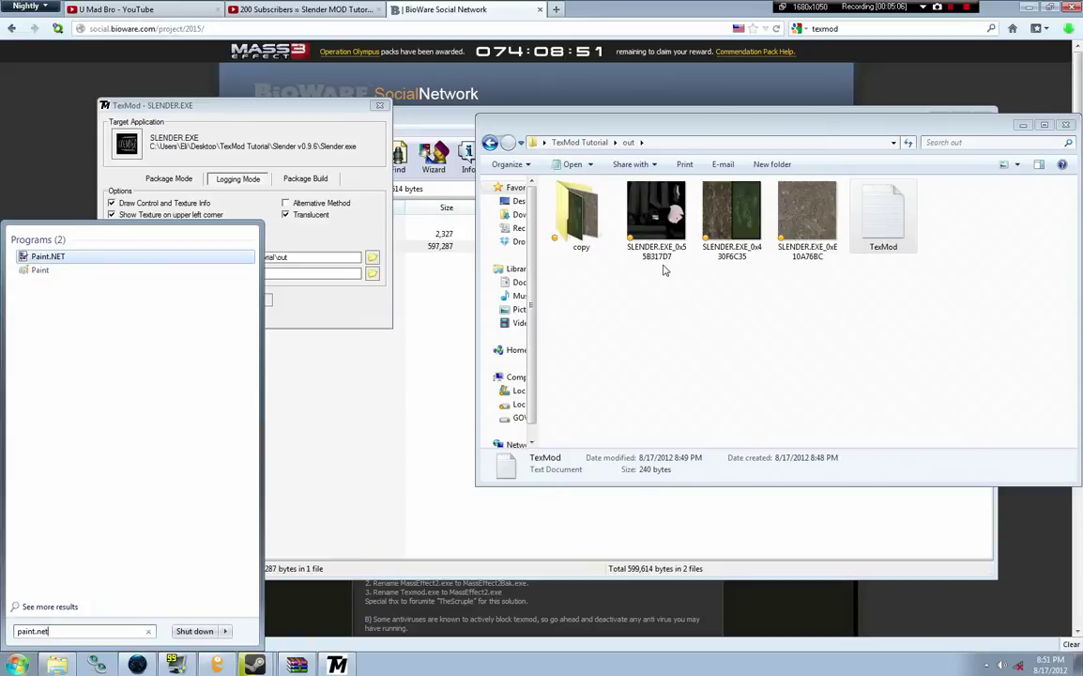
pyautogui.press('Return')
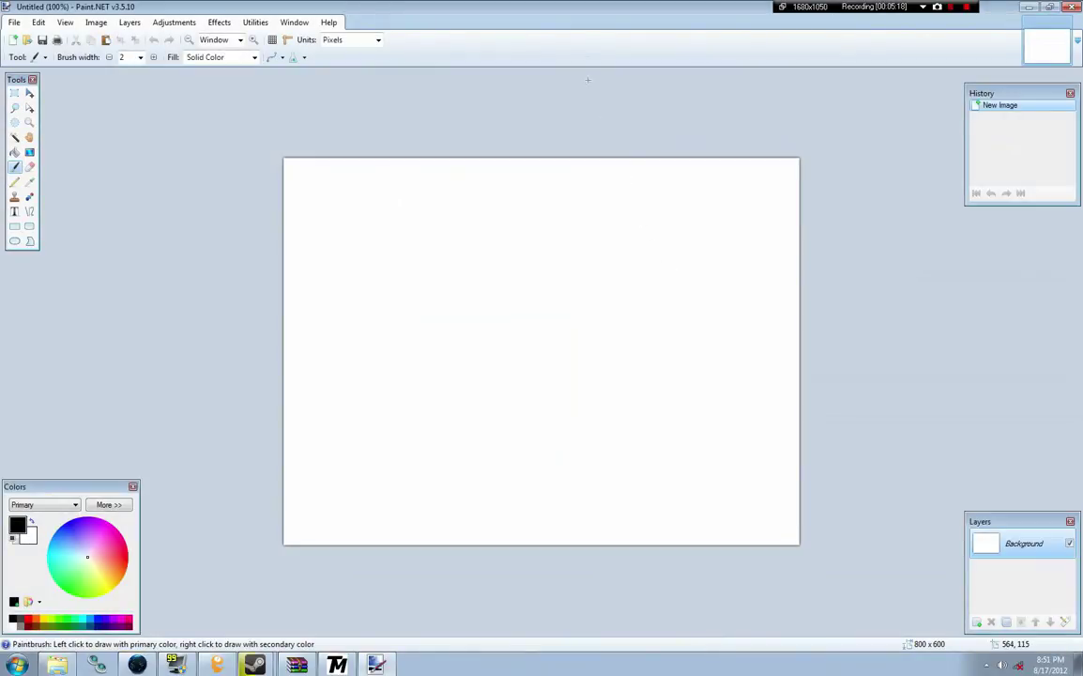
pyautogui.doubleClick(577, 12)
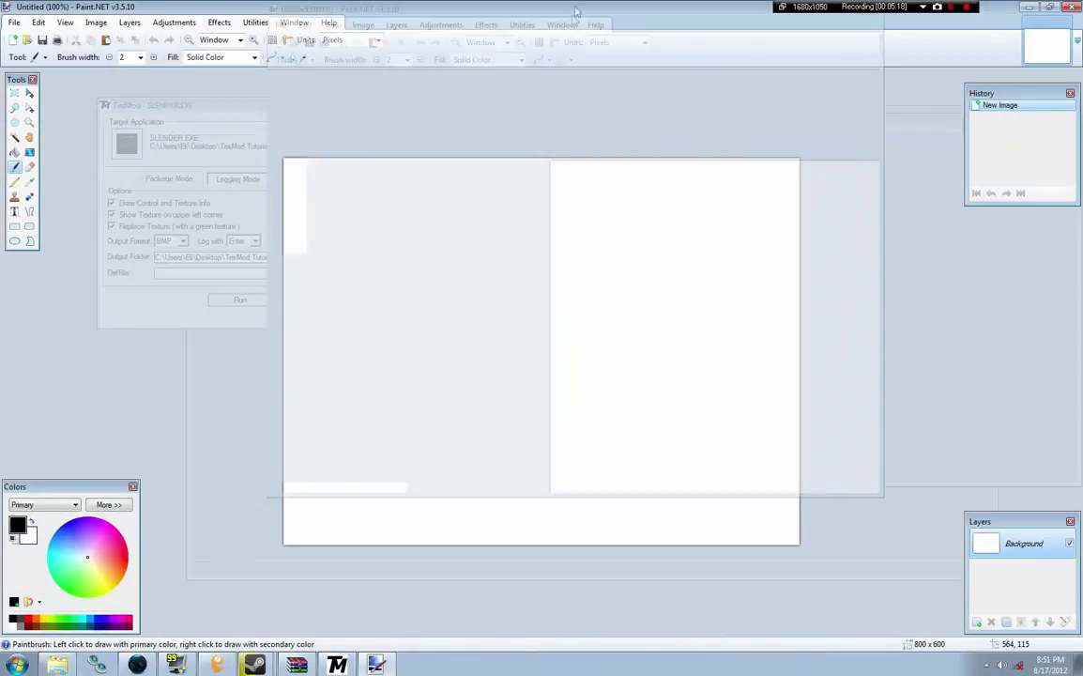
pyautogui.moveTo(521, 89); pyautogui.dragTo(298, 90)
# - Drop the three SLENDER.EXE textures into Paint.NET and open them as separate images
pyautogui.moveTo(631, 276)
pyautogui.mouseDown()
pyautogui.moveTo(642, 284)
pyautogui.moveTo(804, 205)
pyautogui.moveTo(563, 221)
pyautogui.moveTo(336, 256)
pyautogui.mouseUp()
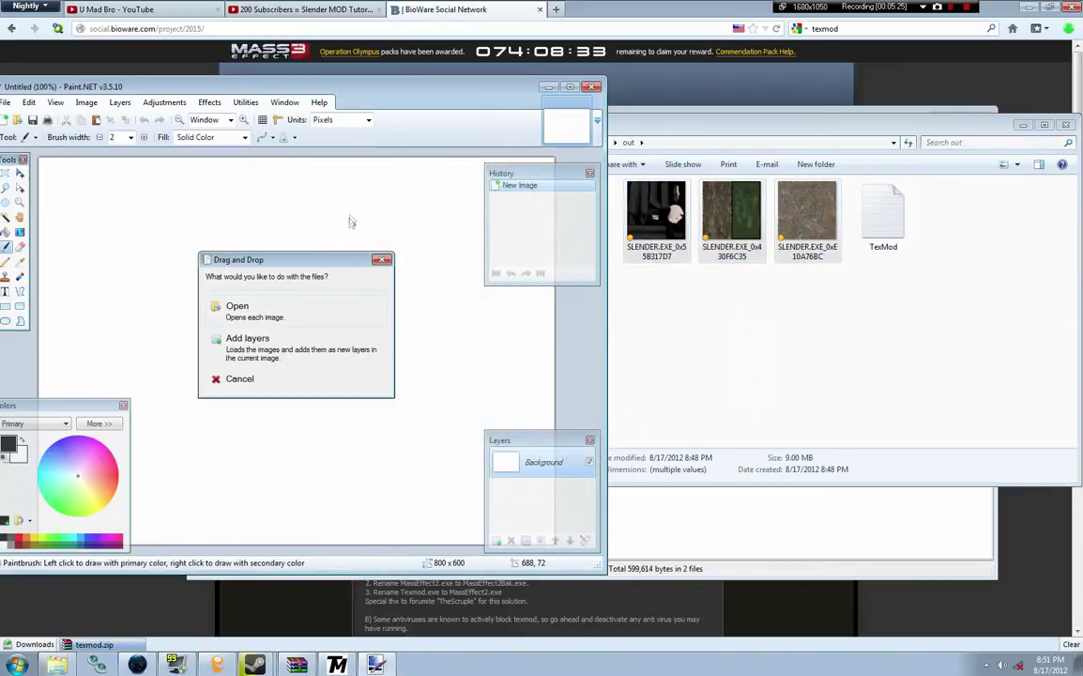
pyautogui.click(242, 310)
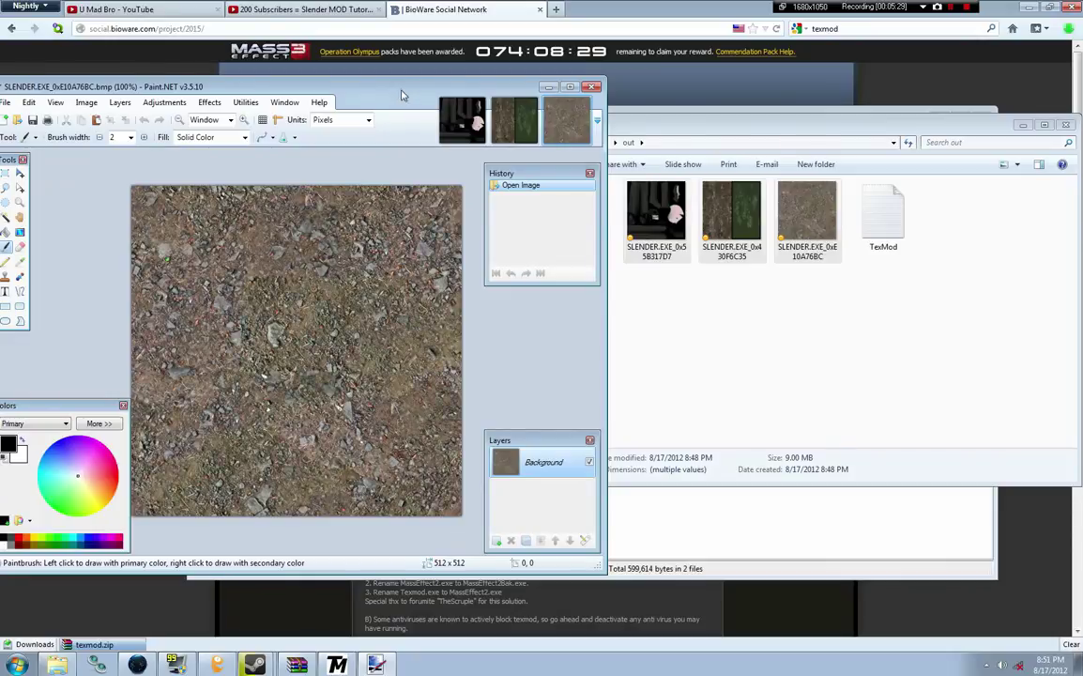
pyautogui.moveTo(401, 94)
pyautogui.mouseDown()
pyautogui.moveTo(437, 112)
pyautogui.moveTo(632, 72)
pyautogui.mouseUp()
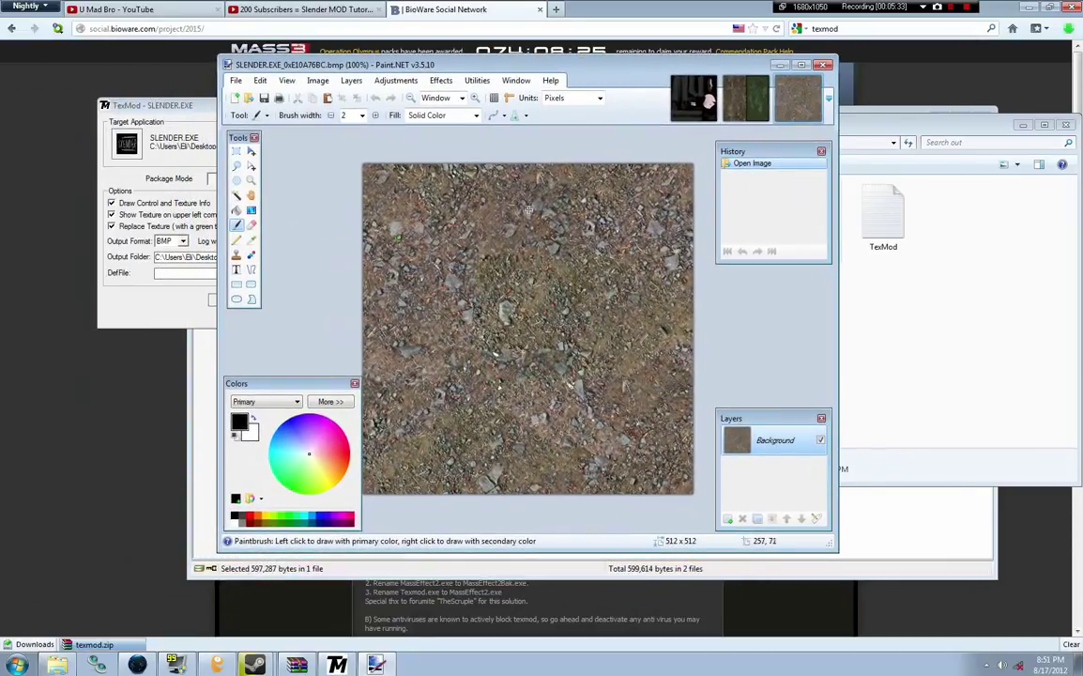
# - On a new layer over the Slender texture, scribble magenta with brush width 65
pyautogui.hotkey('ctrl', 'Tab')
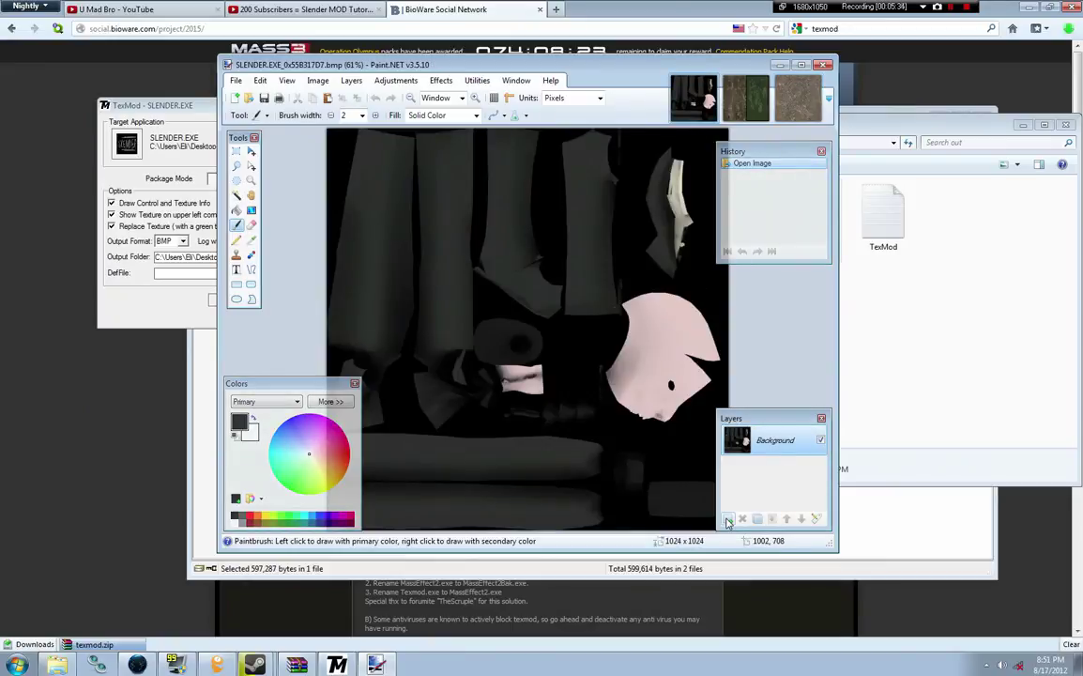
pyautogui.click(727, 519)
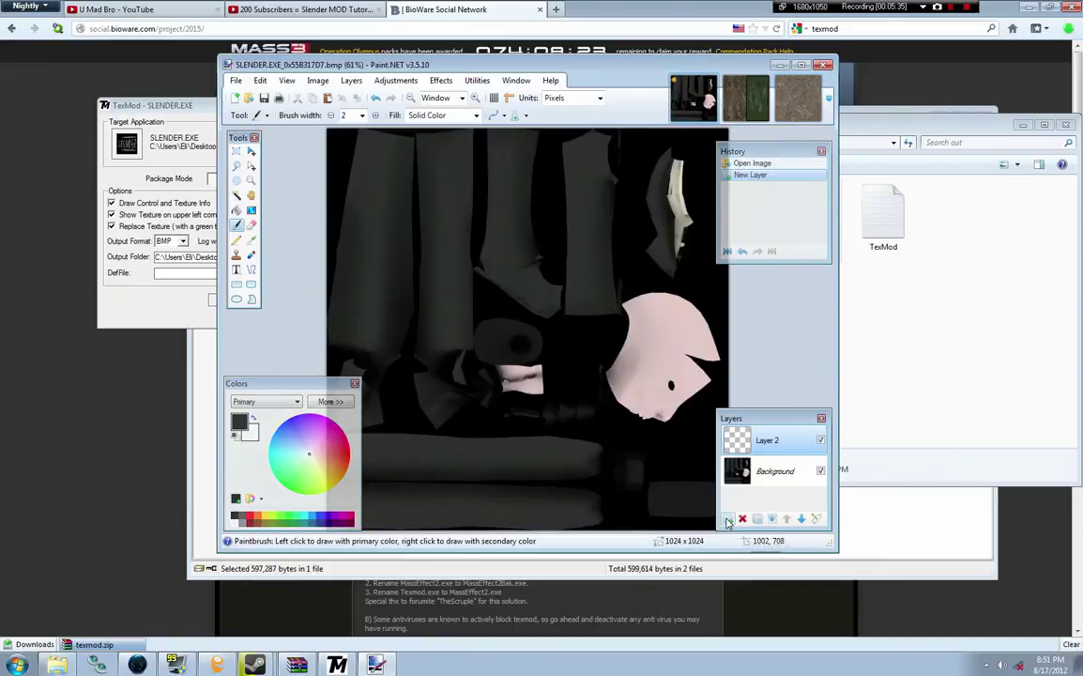
pyautogui.click(331, 425)
pyautogui.click(361, 114)
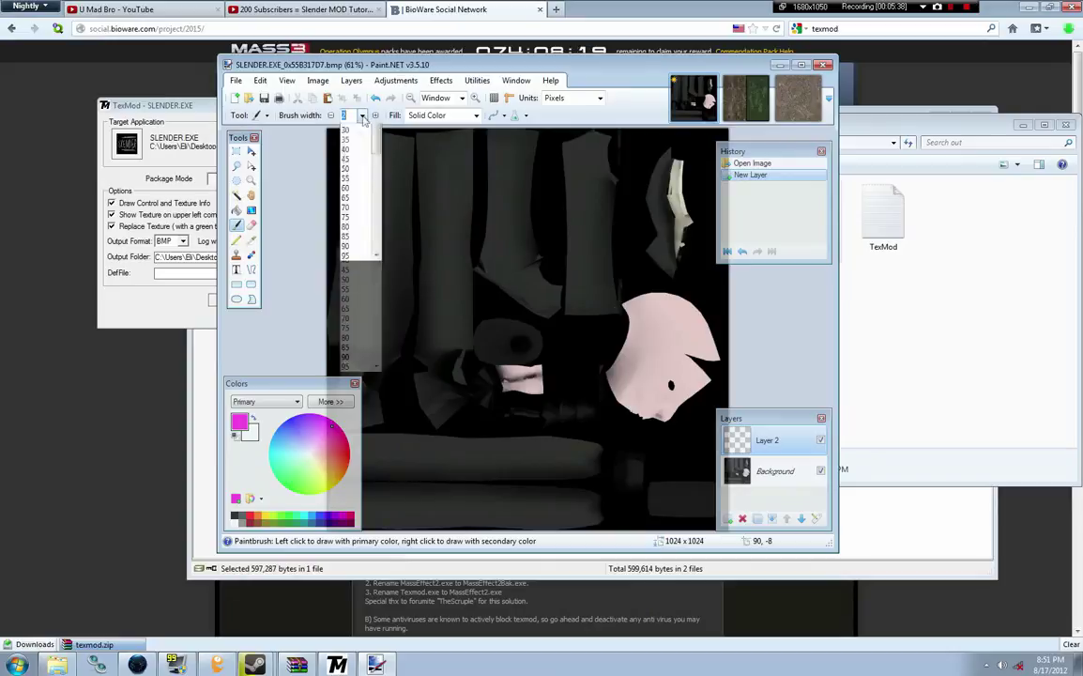
pyautogui.click(357, 323)
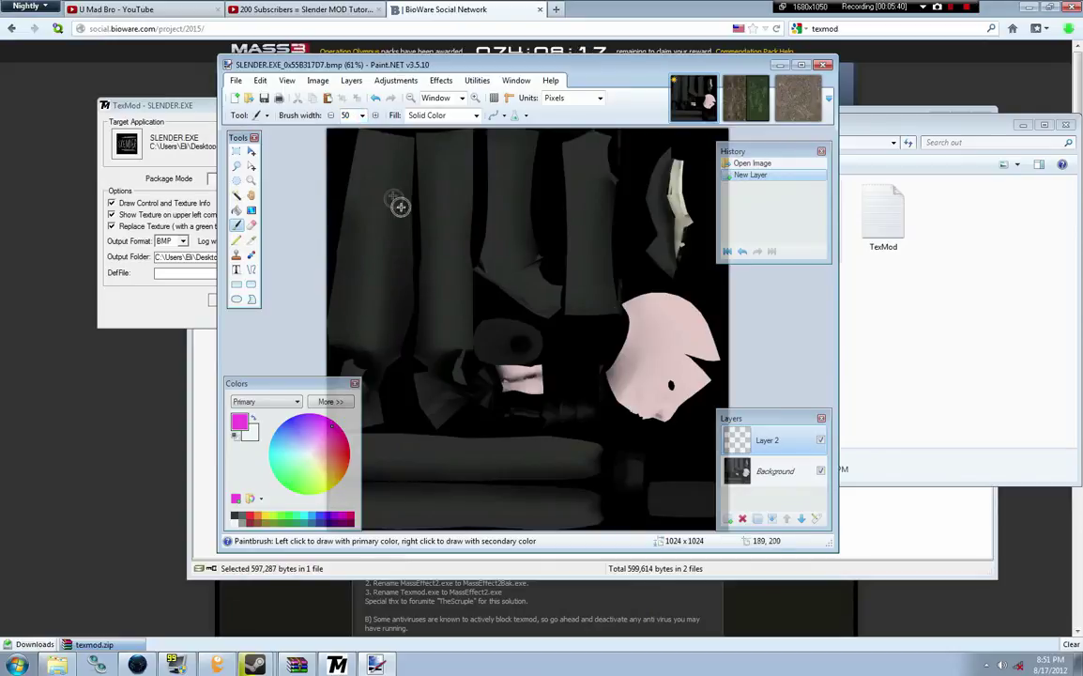
pyautogui.click(362, 116)
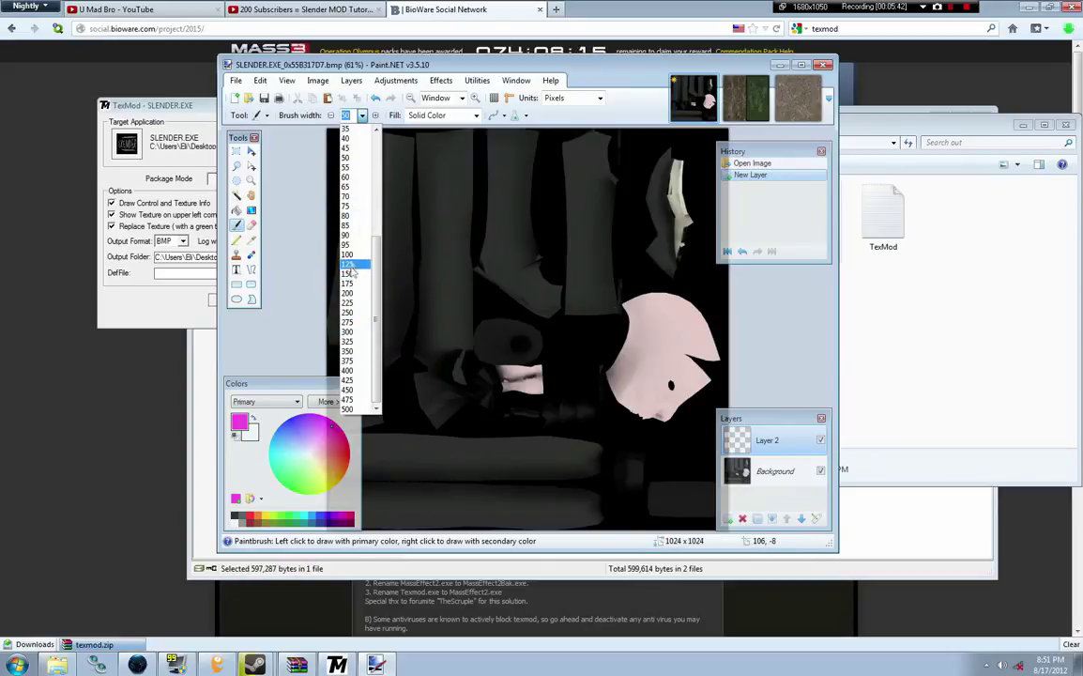
pyautogui.click(347, 186)
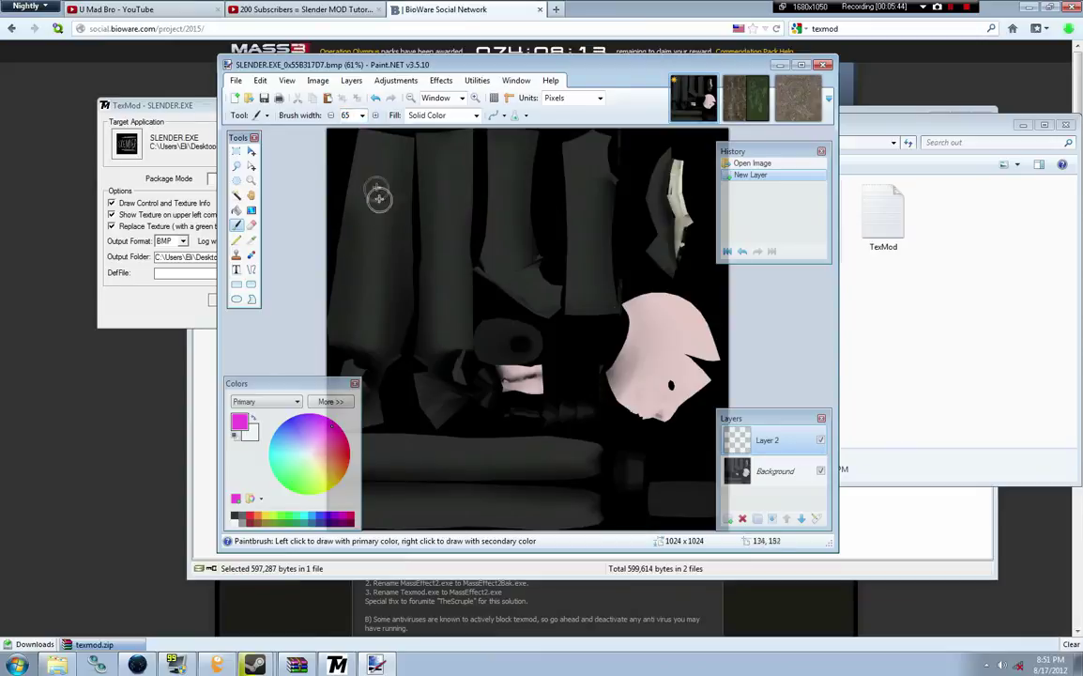
pyautogui.moveTo(373, 170)
pyautogui.mouseDown()
pyautogui.moveTo(375, 273)
pyautogui.moveTo(464, 235)
pyautogui.moveTo(497, 183)
pyautogui.moveTo(577, 187)
pyautogui.moveTo(666, 268)
pyautogui.moveTo(645, 375)
pyautogui.moveTo(616, 409)
pyautogui.moveTo(399, 465)
pyautogui.moveTo(372, 455)
pyautogui.moveTo(525, 329)
pyautogui.moveTo(300, 272)
pyautogui.moveTo(553, 159)
pyautogui.moveTo(647, 363)
pyautogui.moveTo(563, 451)
pyautogui.moveTo(343, 450)
pyautogui.moveTo(511, 371)
pyautogui.moveTo(545, 341)
pyautogui.moveTo(563, 254)
pyautogui.moveTo(591, 225)
pyautogui.mouseUp()
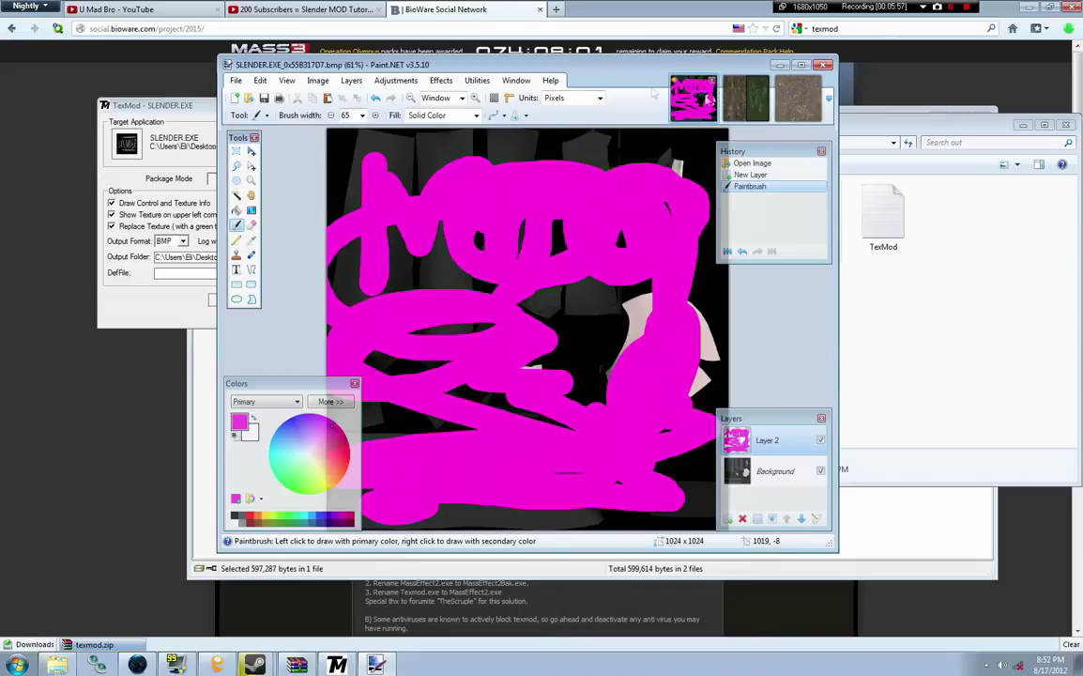
# - Set the magenta layer's blend mode to Overlay at 231 opacity in Layer Properties
pyautogui.click(350, 81)
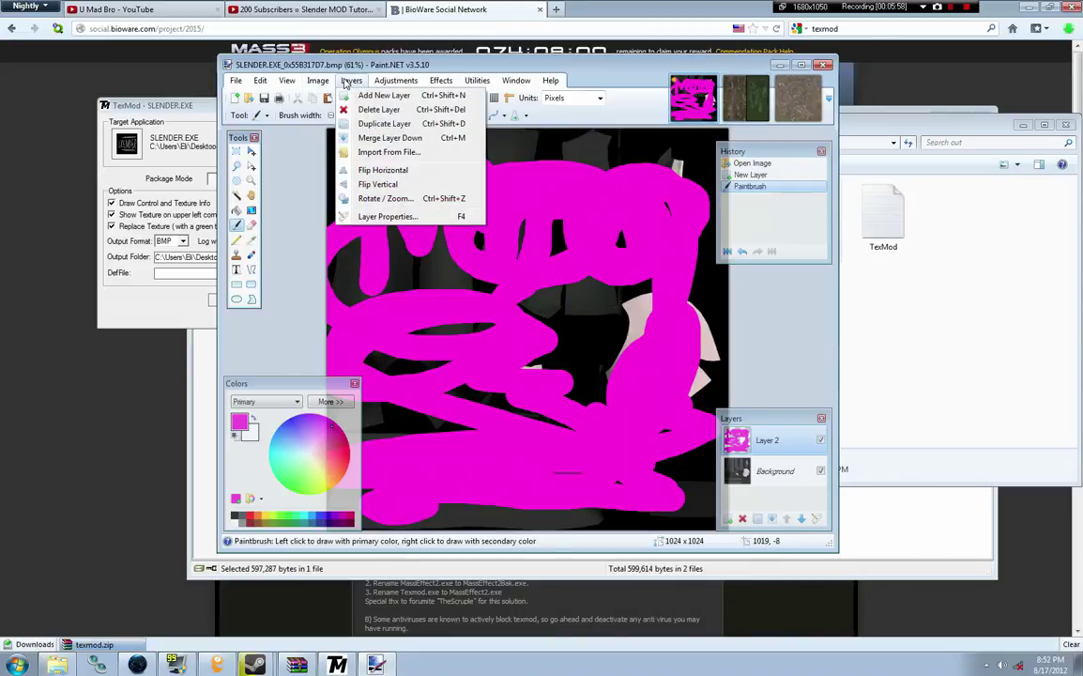
pyautogui.click(371, 217)
pyautogui.click(521, 314)
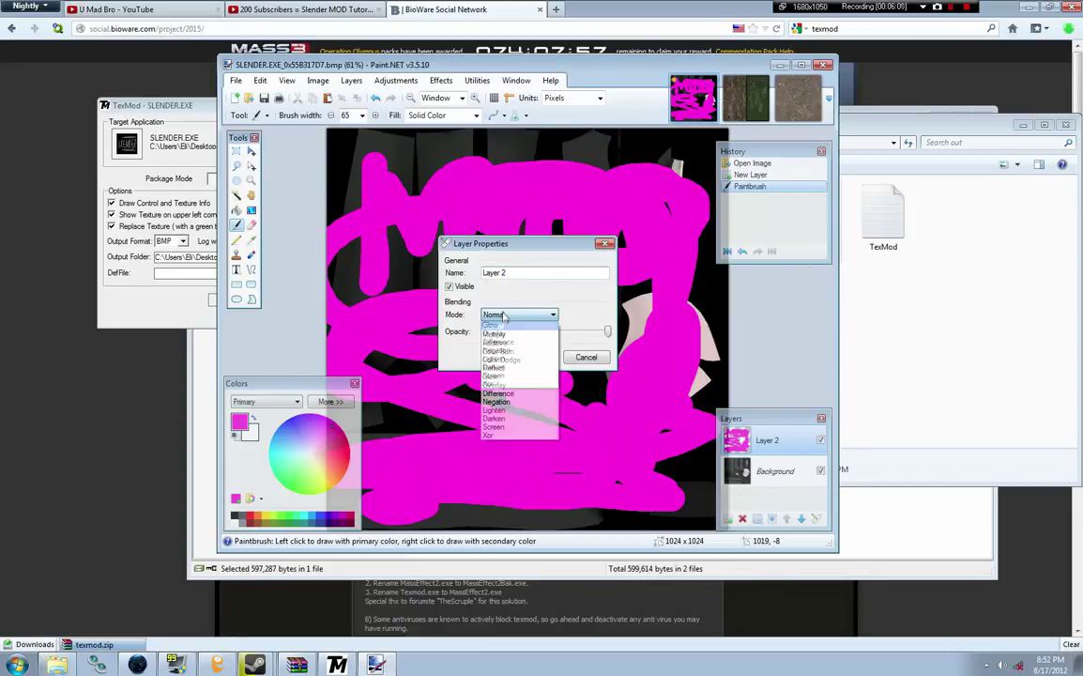
pyautogui.click(515, 385)
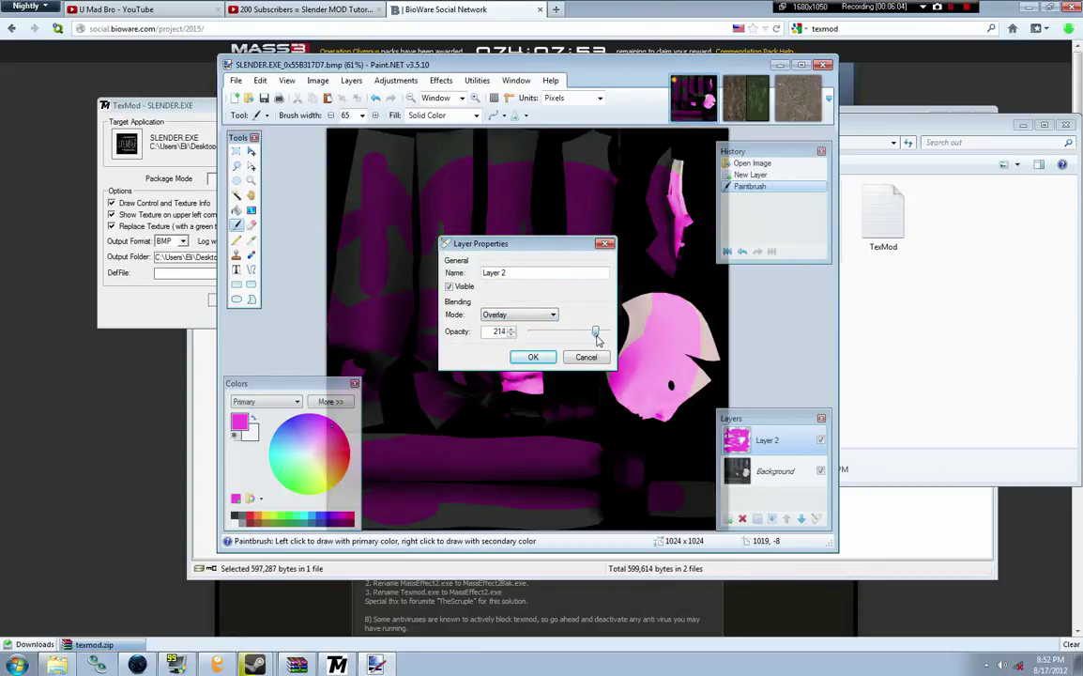
pyautogui.click(531, 357)
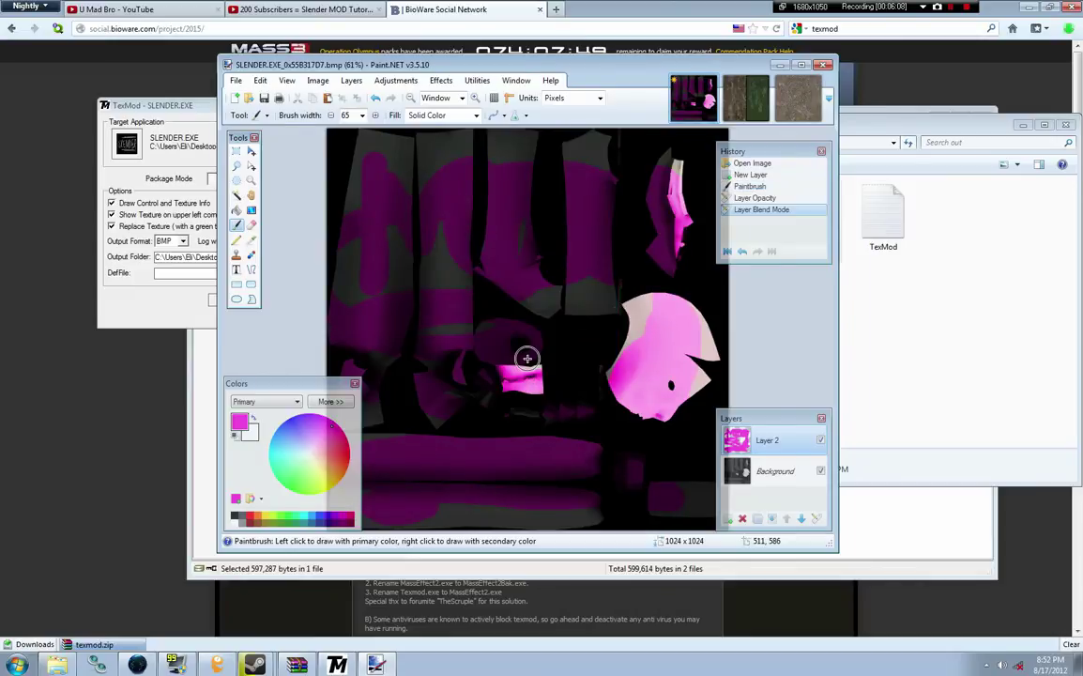
# - On the tree texture, add a new layer and paint a magenta patch down the bark strip
pyautogui.hotkey('ctrl', 'Tab')
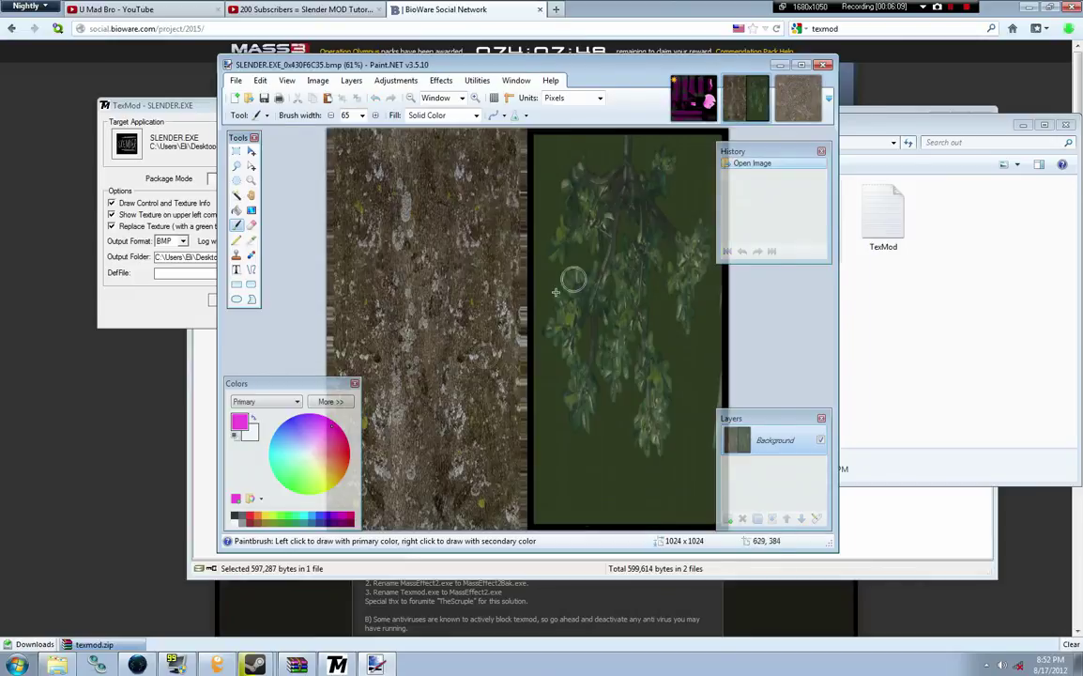
pyautogui.click(727, 517)
pyautogui.moveTo(385, 167)
pyautogui.mouseDown()
pyautogui.moveTo(387, 370)
pyautogui.moveTo(422, 179)
pyautogui.moveTo(464, 356)
pyautogui.moveTo(430, 490)
pyautogui.moveTo(385, 376)
pyautogui.moveTo(394, 469)
pyautogui.moveTo(436, 375)
pyautogui.mouseUp()
pyautogui.moveTo(446, 329)
pyautogui.mouseDown()
pyautogui.moveTo(439, 315)
pyautogui.moveTo(449, 324)
pyautogui.mouseUp()
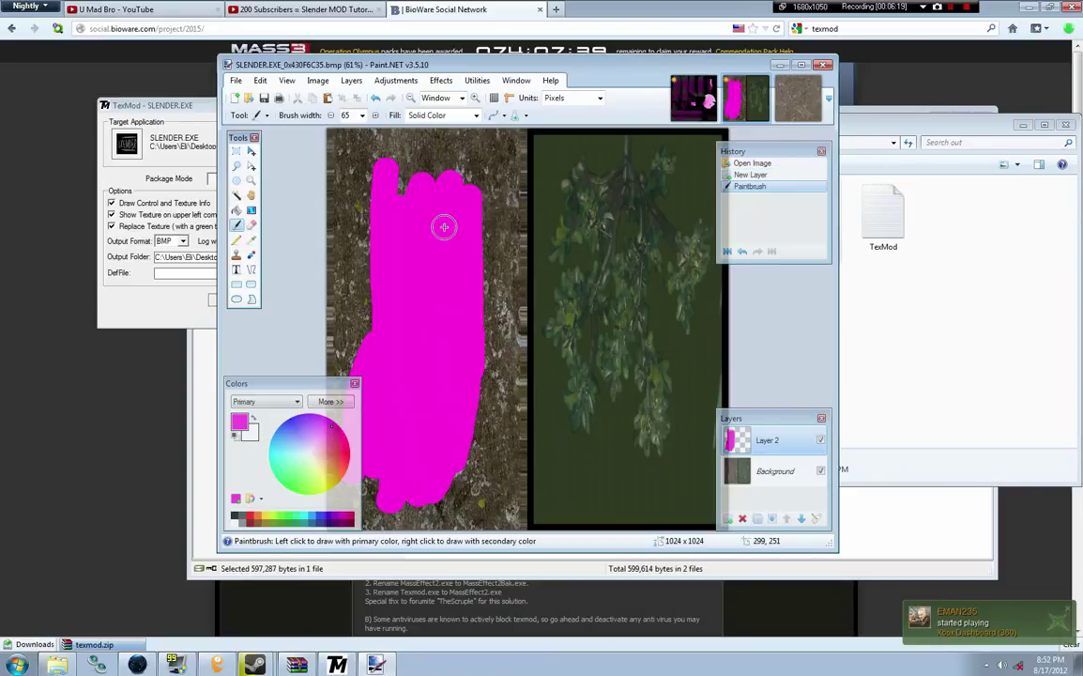
# - Blend the magenta layer as Overlay at 180 opacity, then bring up the ground texture
pyautogui.click(318, 82)
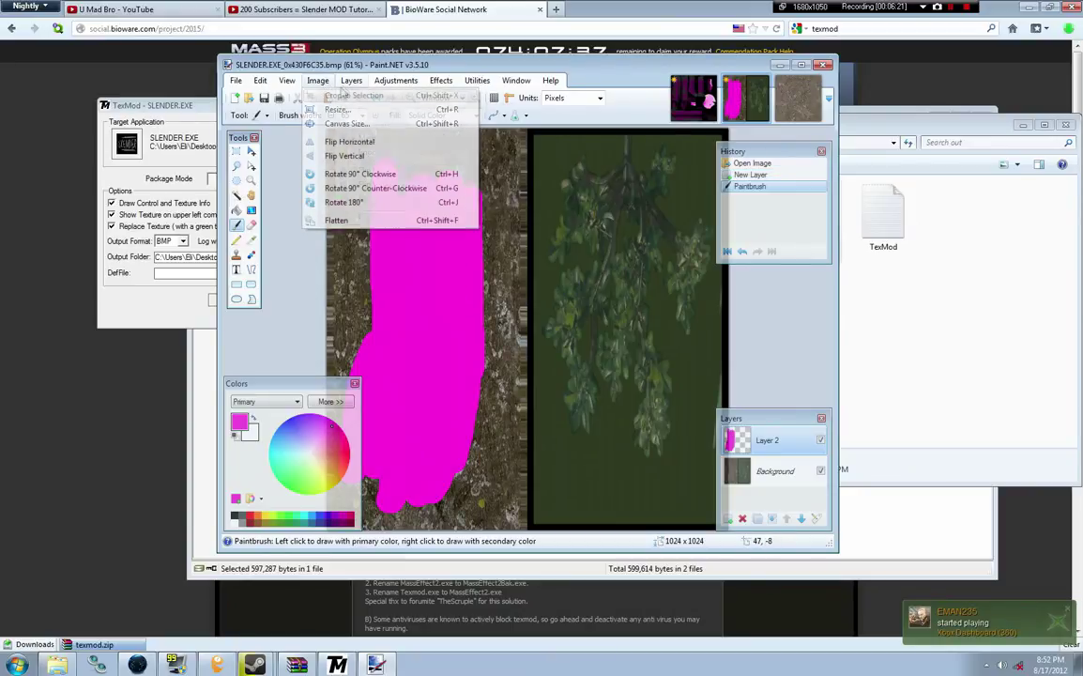
pyautogui.click(350, 81)
pyautogui.click(380, 217)
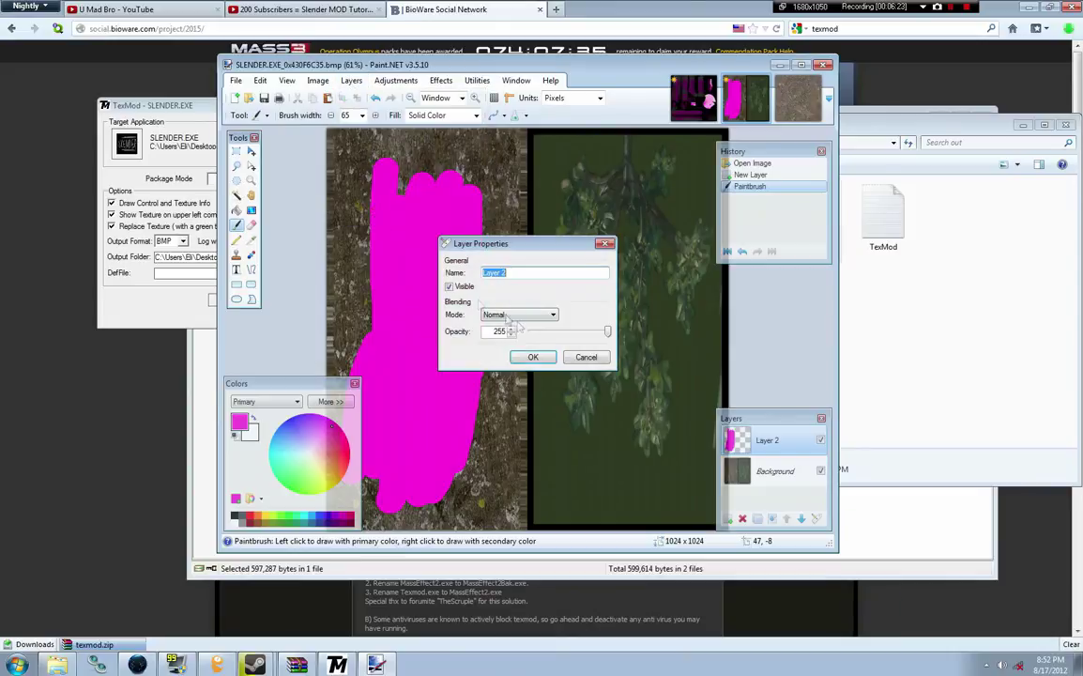
pyautogui.click(550, 315)
pyautogui.click(511, 385)
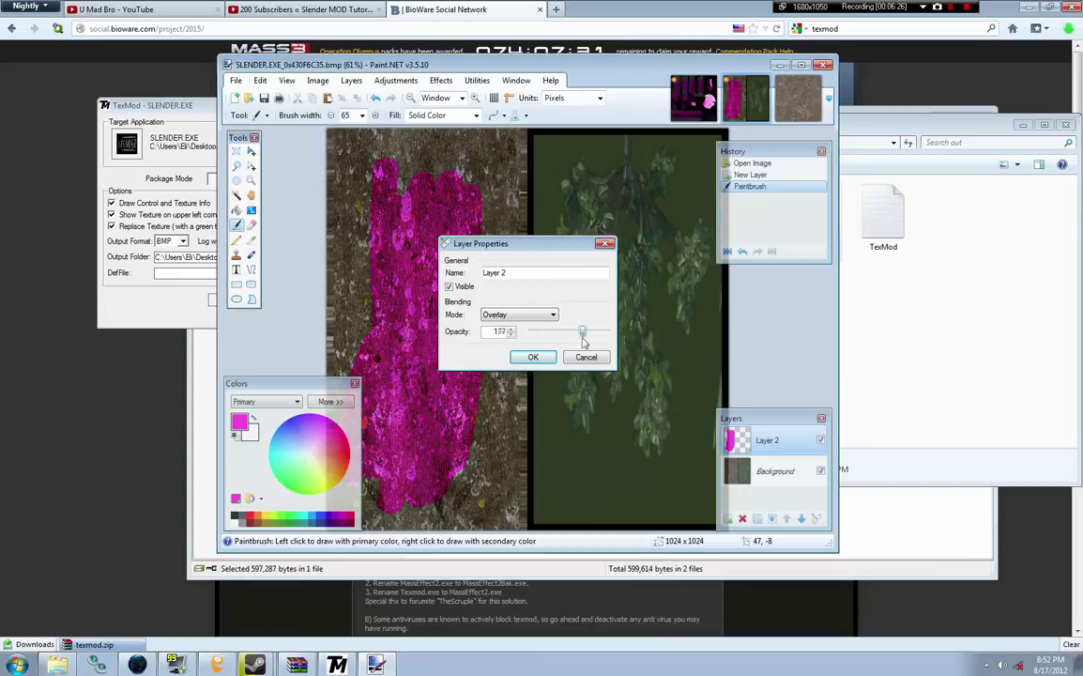
pyautogui.click(540, 360)
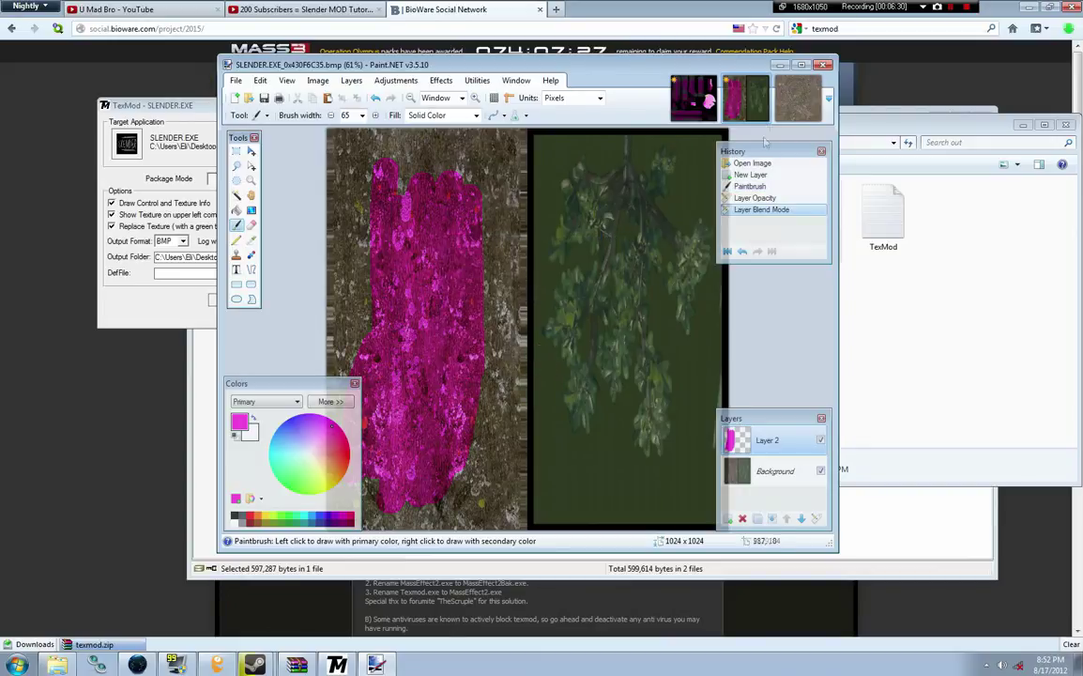
pyautogui.click(797, 98)
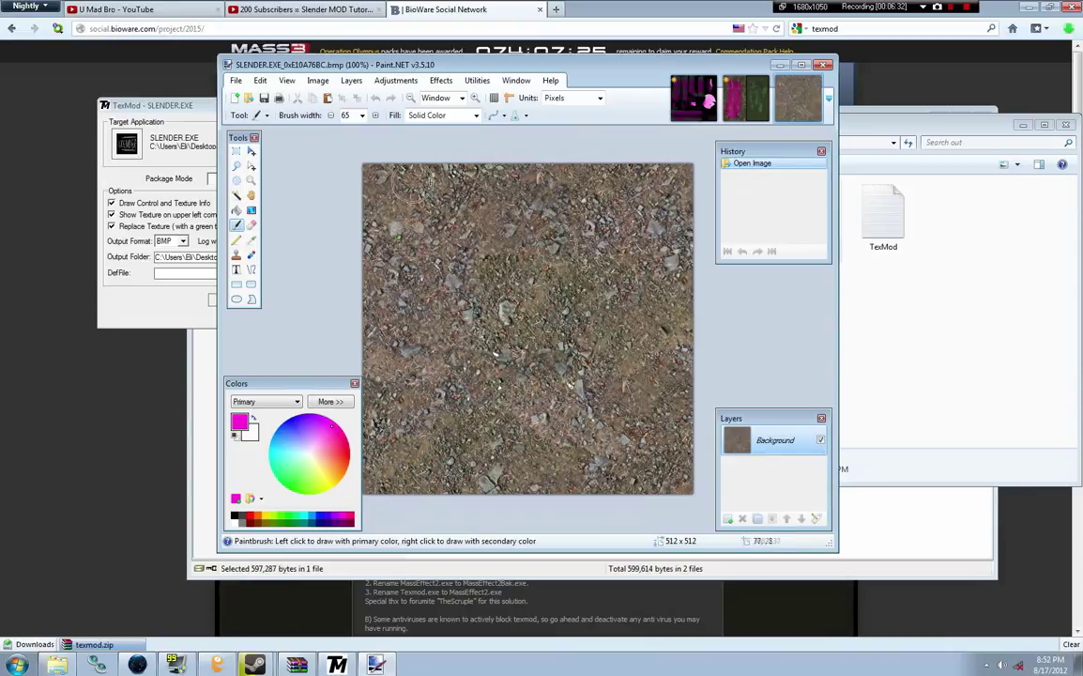
# - Add a new layer to the ground texture and cover it in magenta
pyautogui.click(727, 518)
pyautogui.moveTo(447, 304)
pyautogui.mouseDown()
pyautogui.moveTo(441, 225)
pyautogui.moveTo(553, 263)
pyautogui.moveTo(492, 255)
pyautogui.moveTo(506, 366)
pyautogui.mouseUp()
pyautogui.moveTo(419, 338)
pyautogui.mouseDown()
pyautogui.moveTo(638, 338)
pyautogui.moveTo(563, 413)
pyautogui.moveTo(422, 404)
pyautogui.moveTo(487, 444)
pyautogui.moveTo(403, 423)
pyautogui.moveTo(675, 394)
pyautogui.moveTo(657, 460)
pyautogui.moveTo(576, 432)
pyautogui.moveTo(615, 226)
pyautogui.moveTo(563, 288)
pyautogui.mouseUp()
pyautogui.moveTo(452, 222)
pyautogui.mouseDown()
pyautogui.moveTo(394, 254)
pyautogui.moveTo(469, 182)
pyautogui.moveTo(601, 177)
pyautogui.mouseUp()
# - Write the letters MBSK in red with a thin brush over the magenta
pyautogui.click(260, 517)
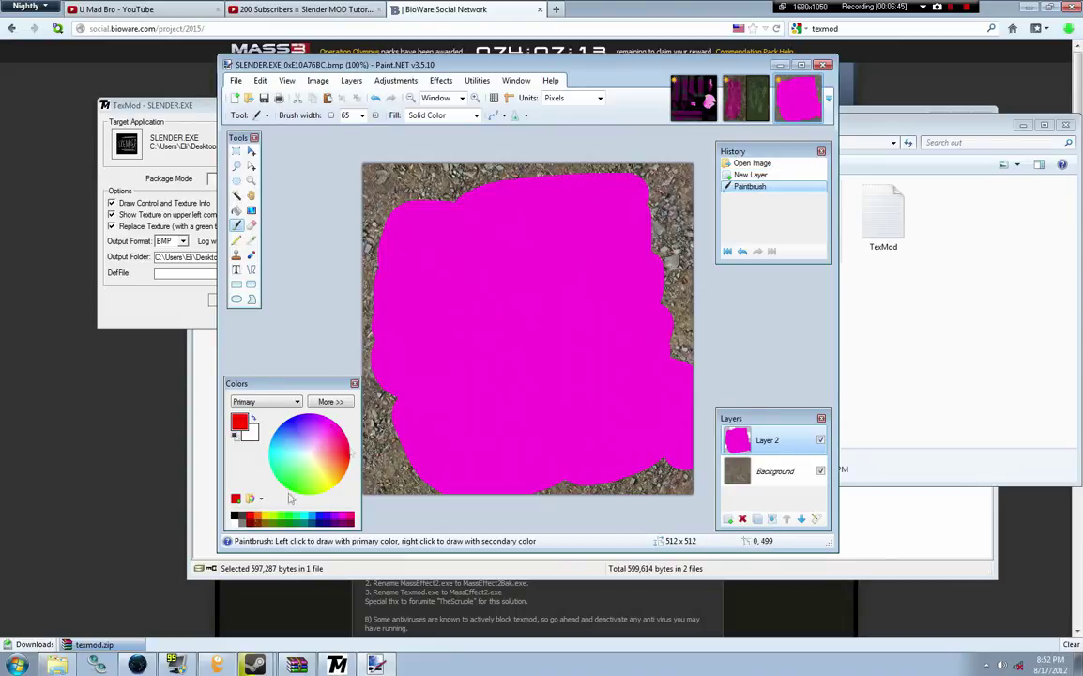
pyautogui.click(362, 114)
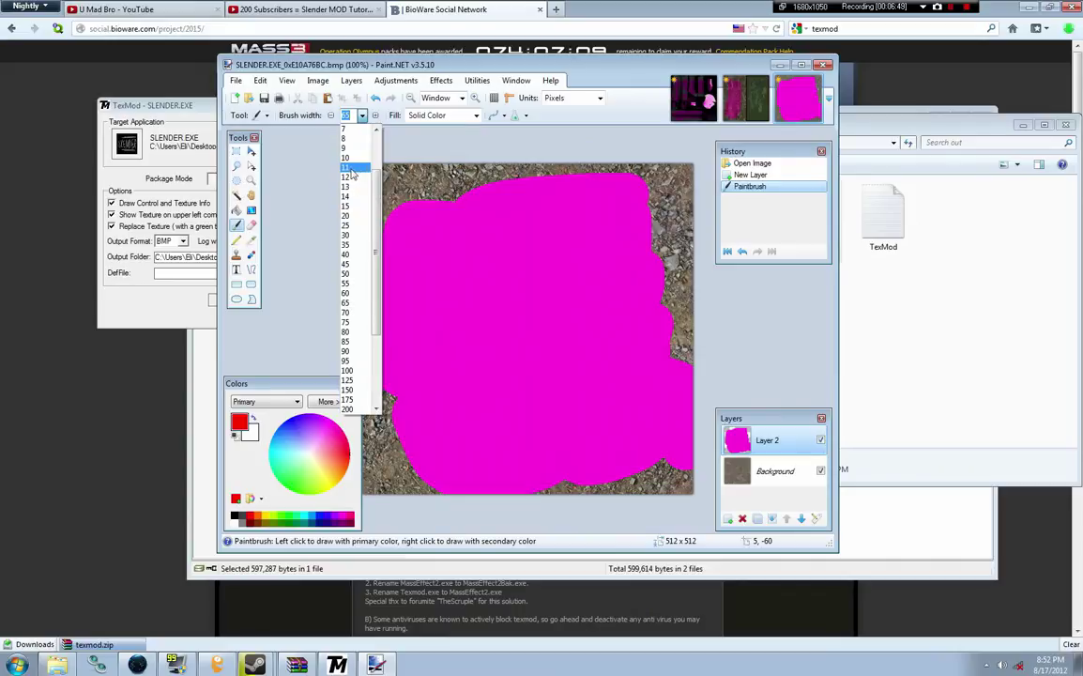
pyautogui.click(347, 139)
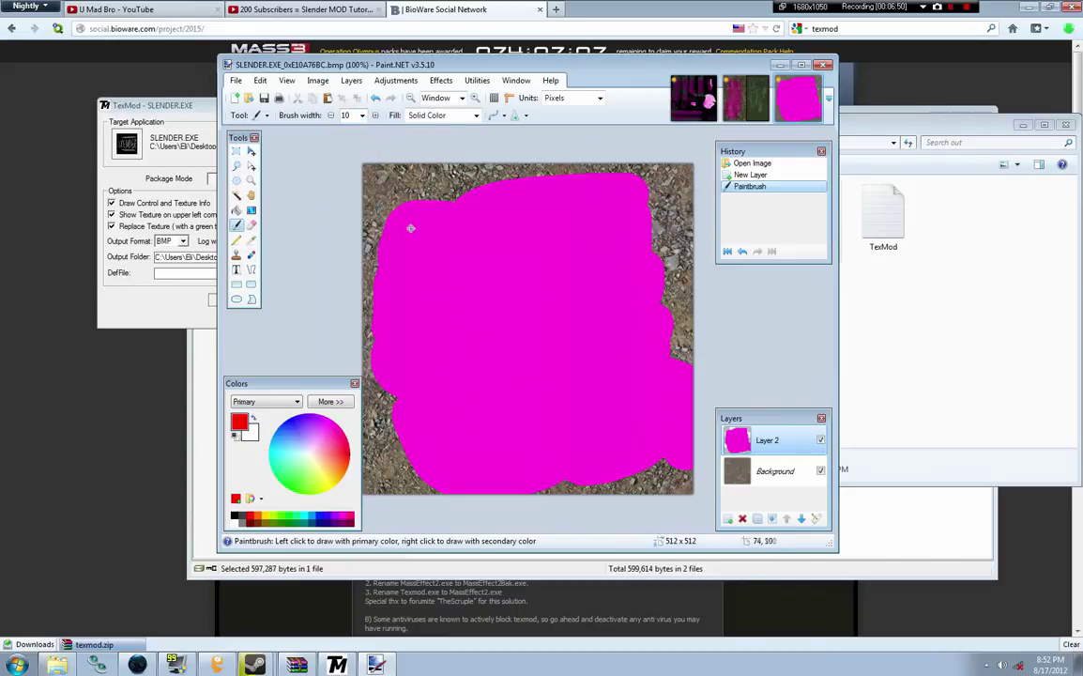
pyautogui.moveTo(405, 272); pyautogui.dragTo(406, 277)
pyautogui.moveTo(438, 222)
pyautogui.mouseDown()
pyautogui.moveTo(434, 273)
pyautogui.moveTo(421, 242)
pyautogui.moveTo(437, 223)
pyautogui.mouseUp()
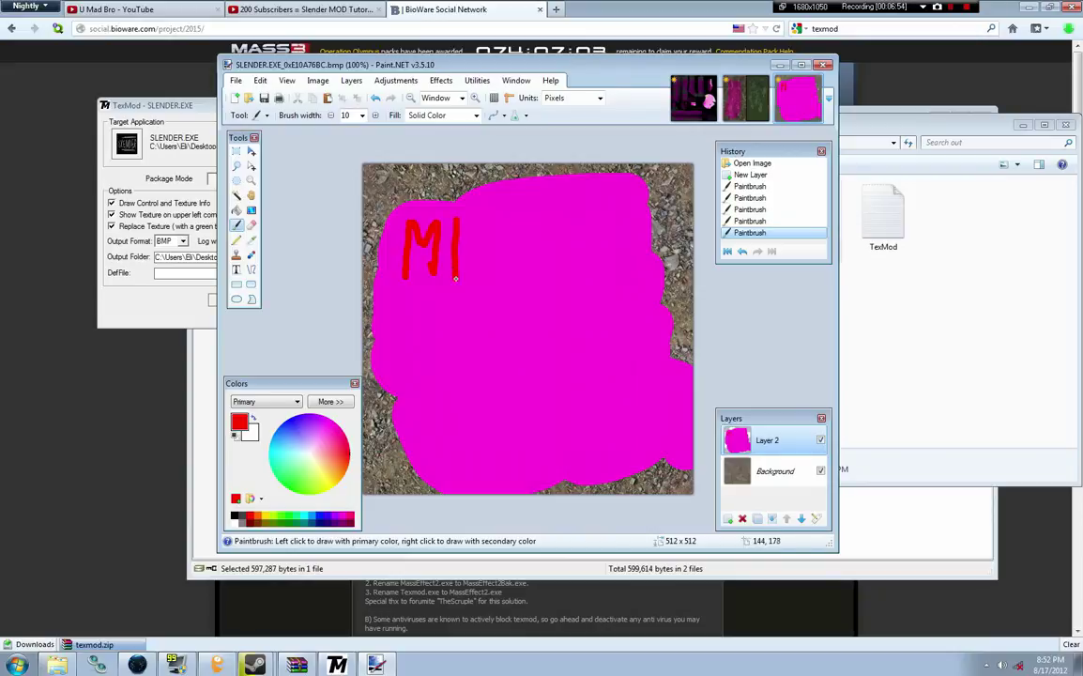
pyautogui.click(460, 221)
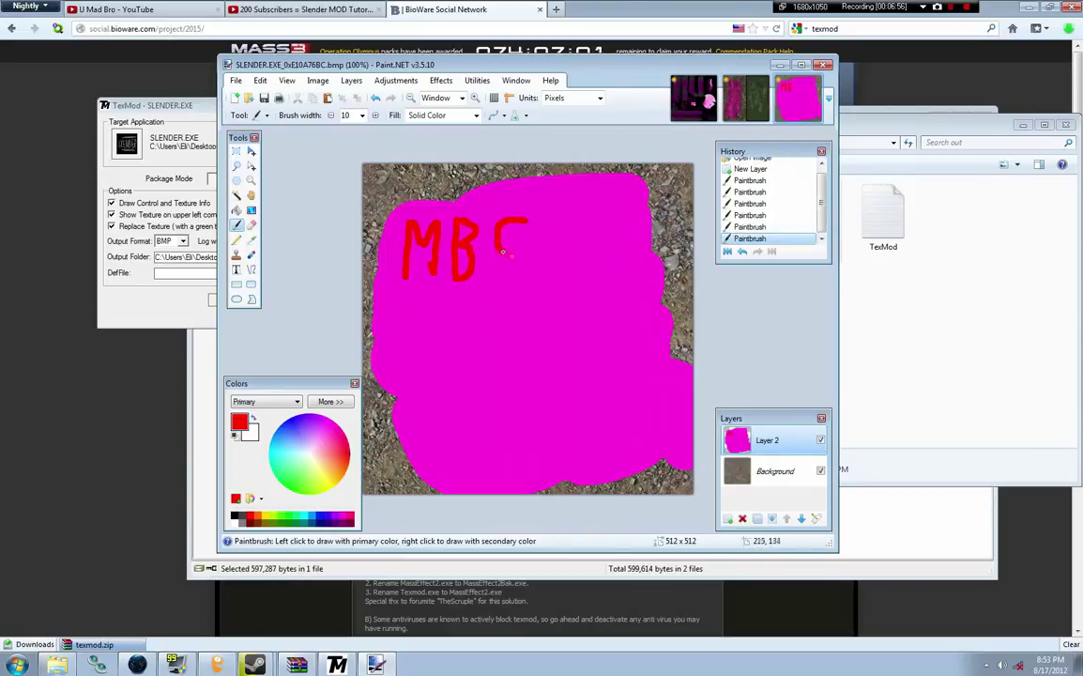
pyautogui.moveTo(503, 252); pyautogui.dragTo(498, 275)
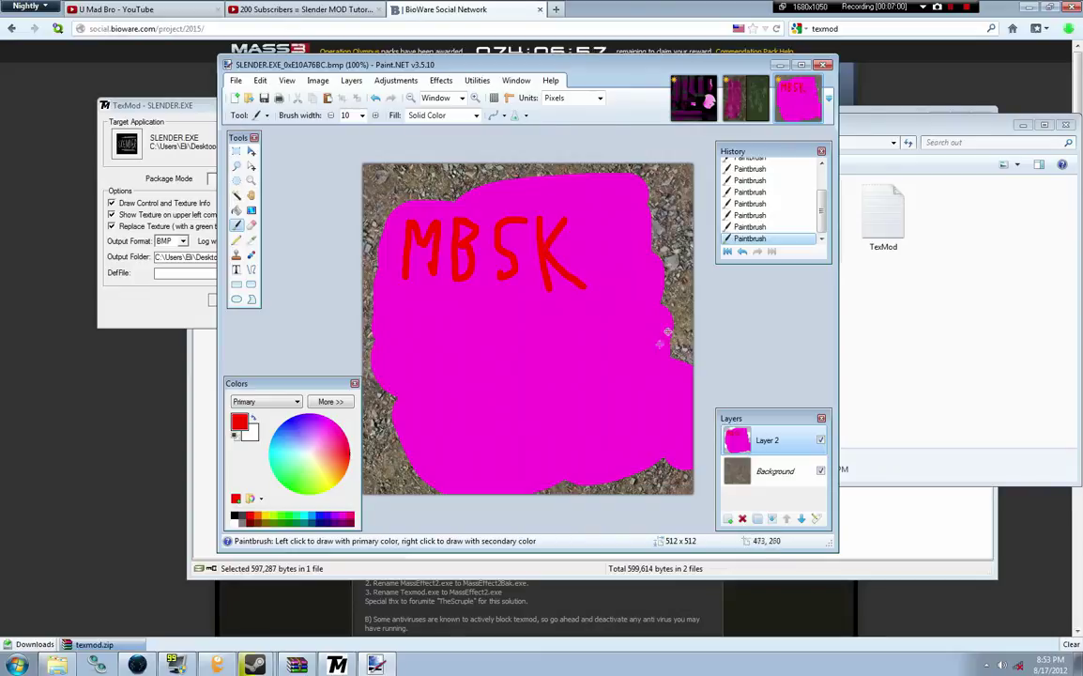
# - Set the magenta layer's blending mode to Overlay with opacity 197
pyautogui.click(352, 81)
pyautogui.click(375, 194)
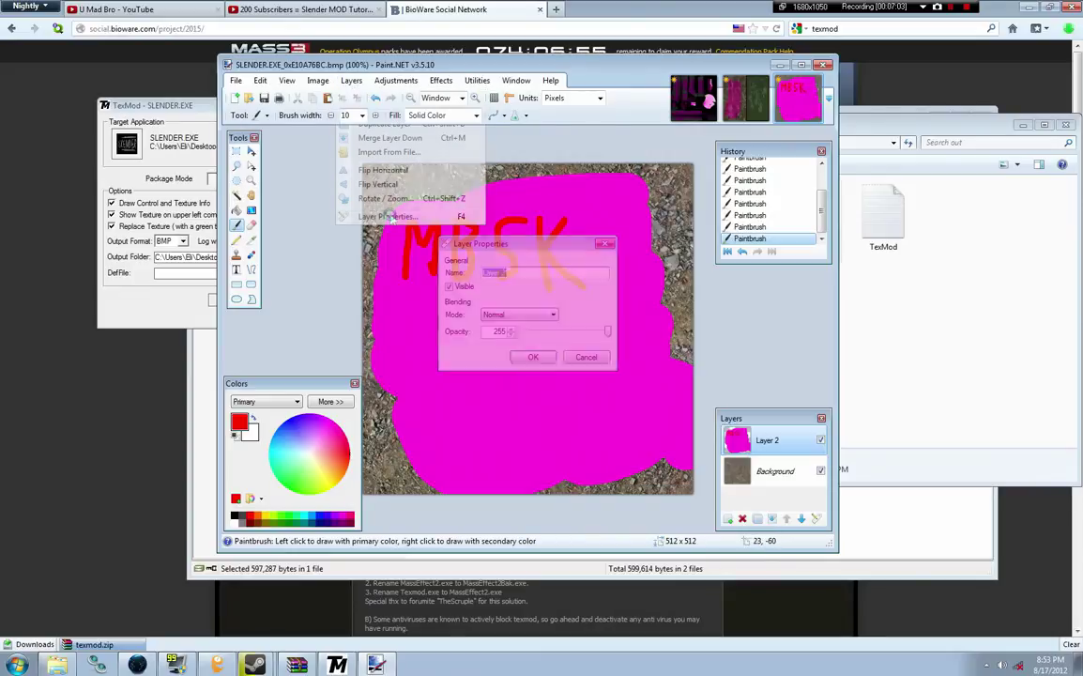
pyautogui.click(531, 315)
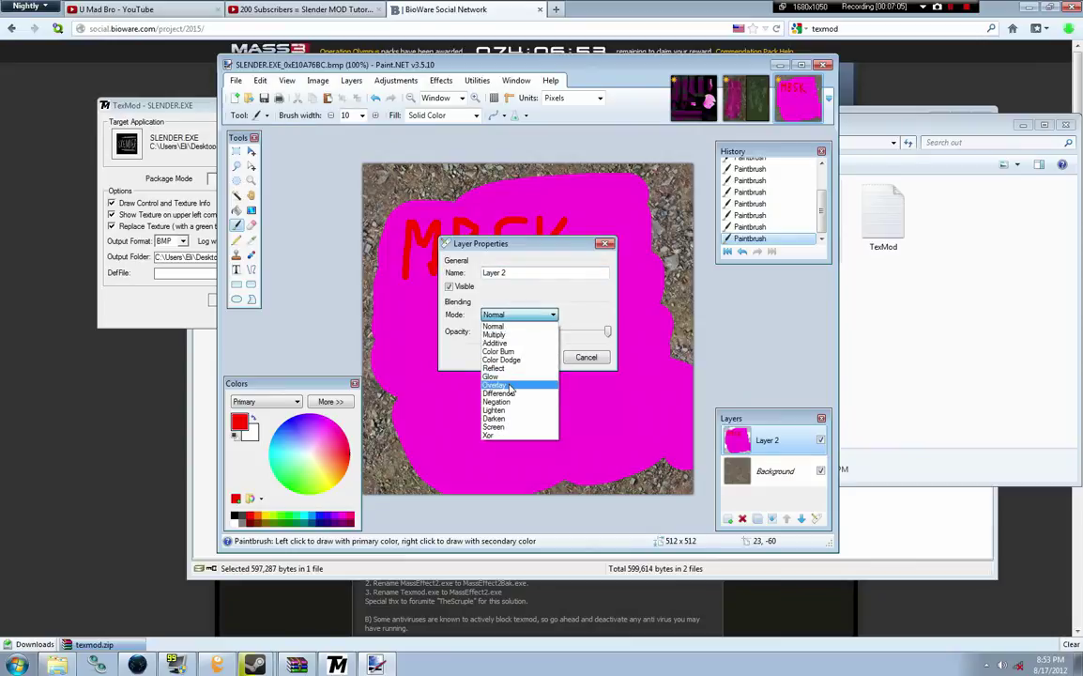
pyautogui.click(507, 388)
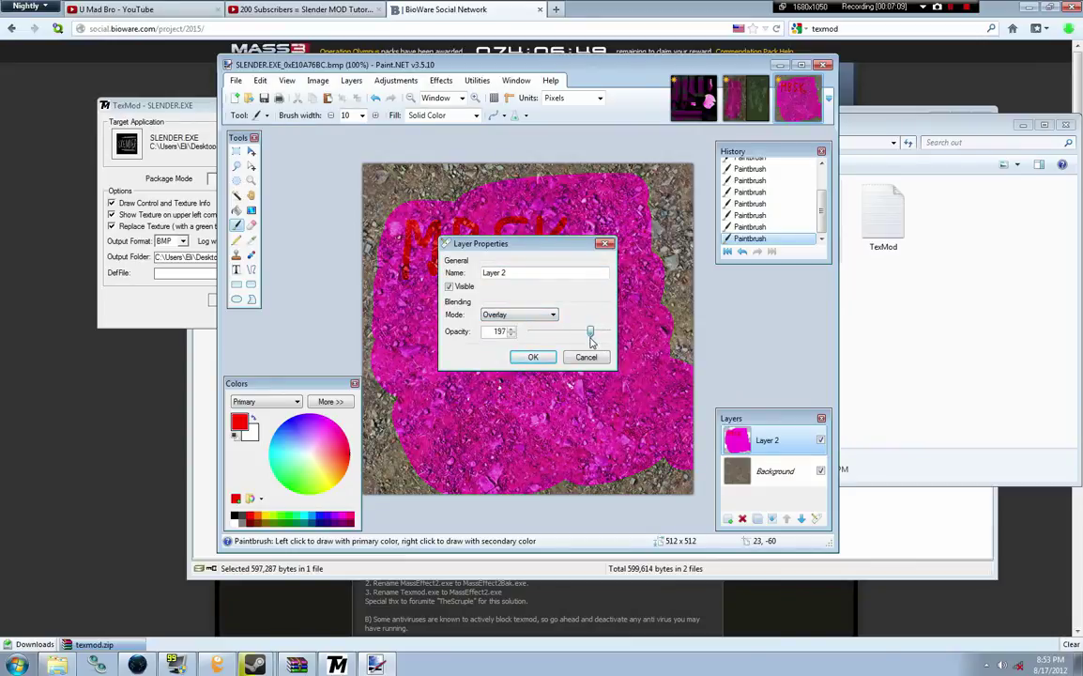
pyautogui.click(532, 357)
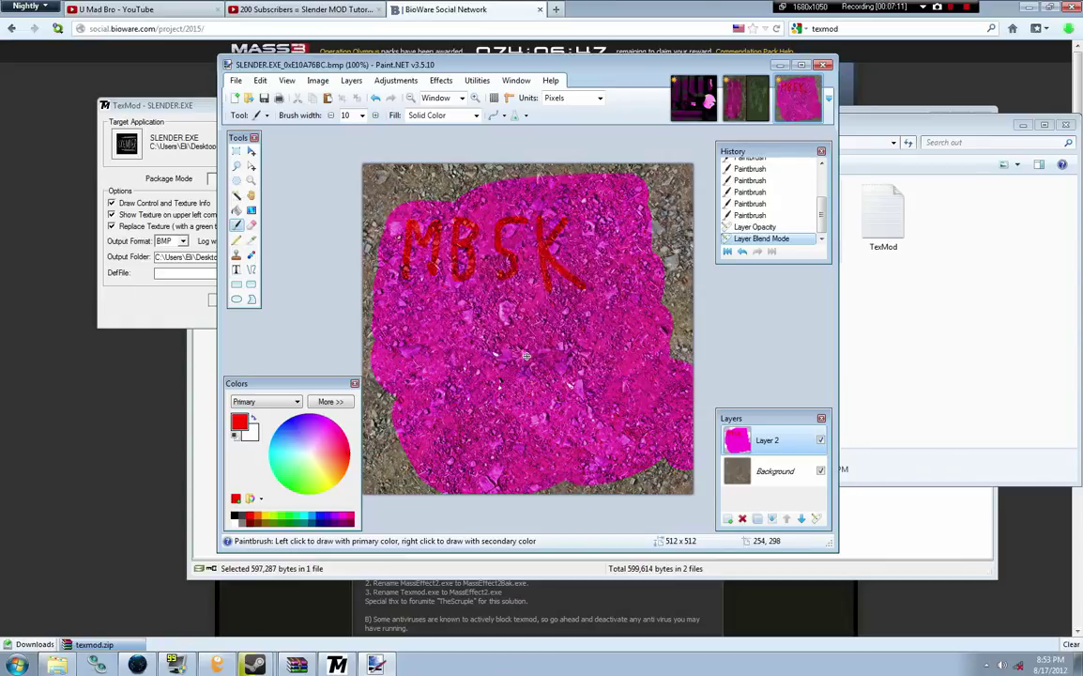
# - Save the Slender character texture as a flattened BMP, replacing the original
pyautogui.hotkey('ctrl', 'Tab')
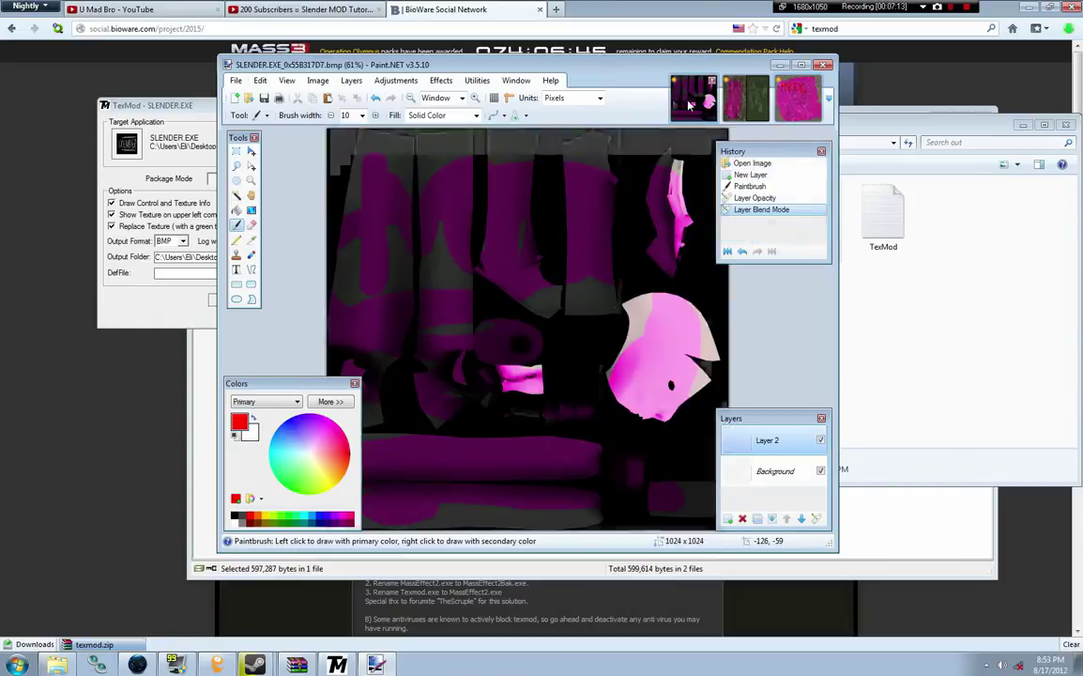
pyautogui.click(236, 80)
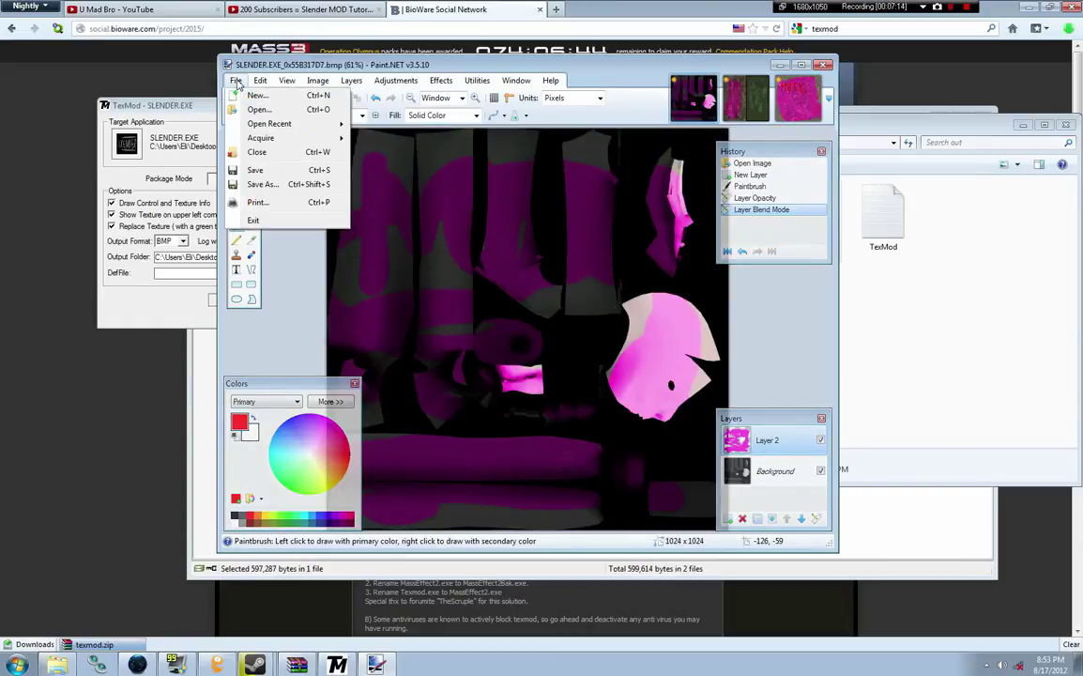
pyautogui.click(267, 170)
pyautogui.click(340, 360)
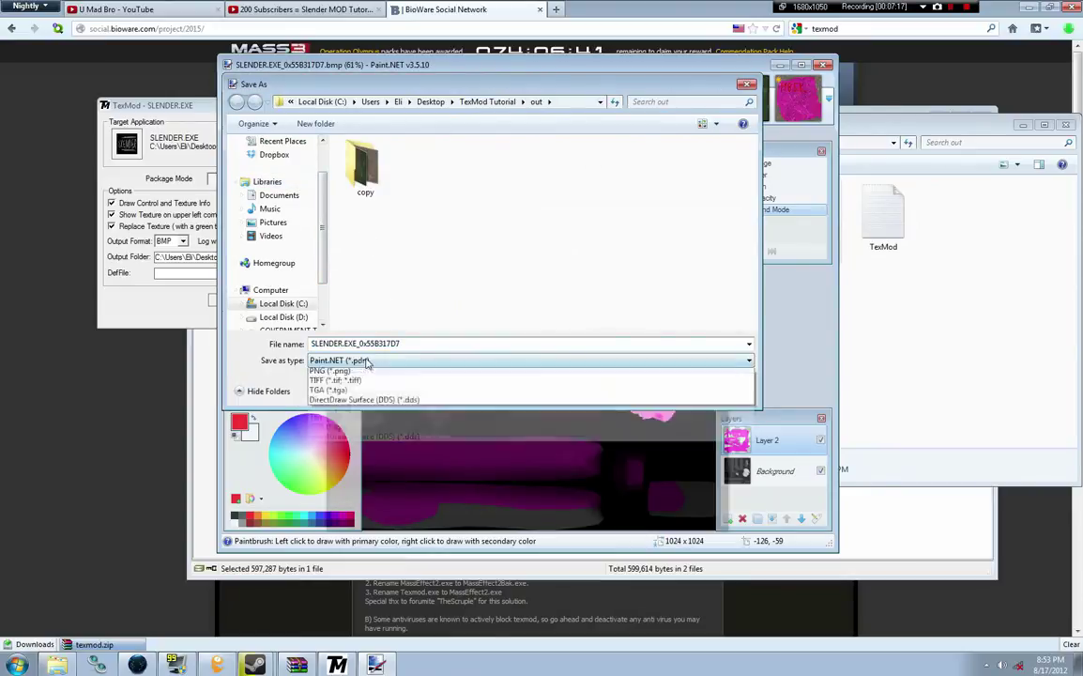
pyautogui.click(328, 383)
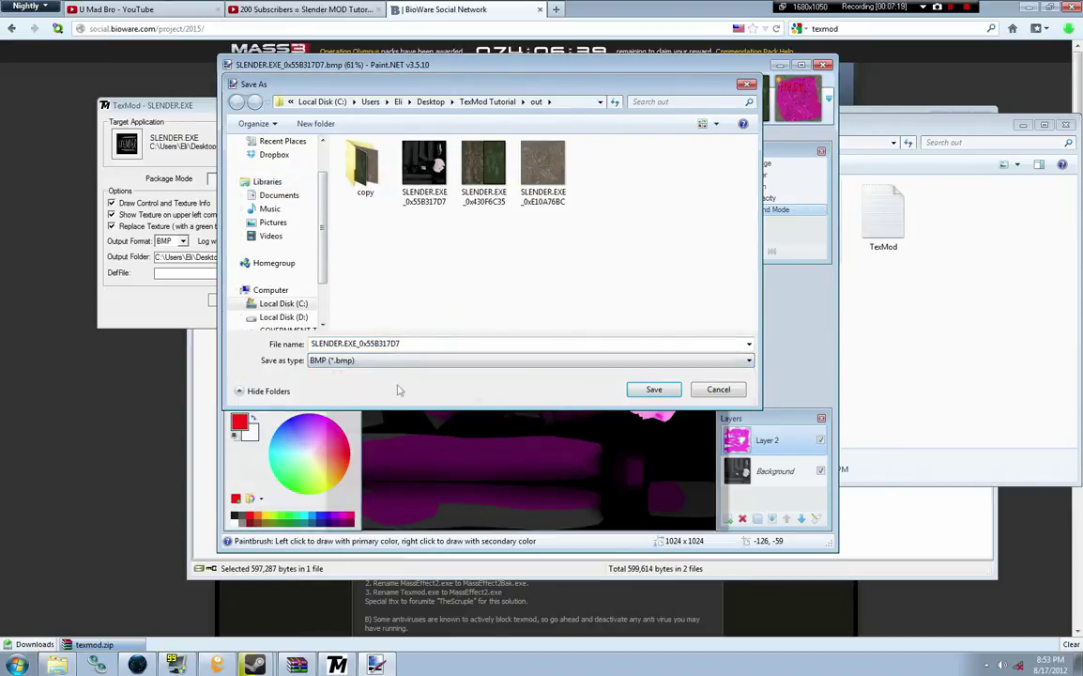
pyautogui.press('Return')
pyautogui.click(591, 339)
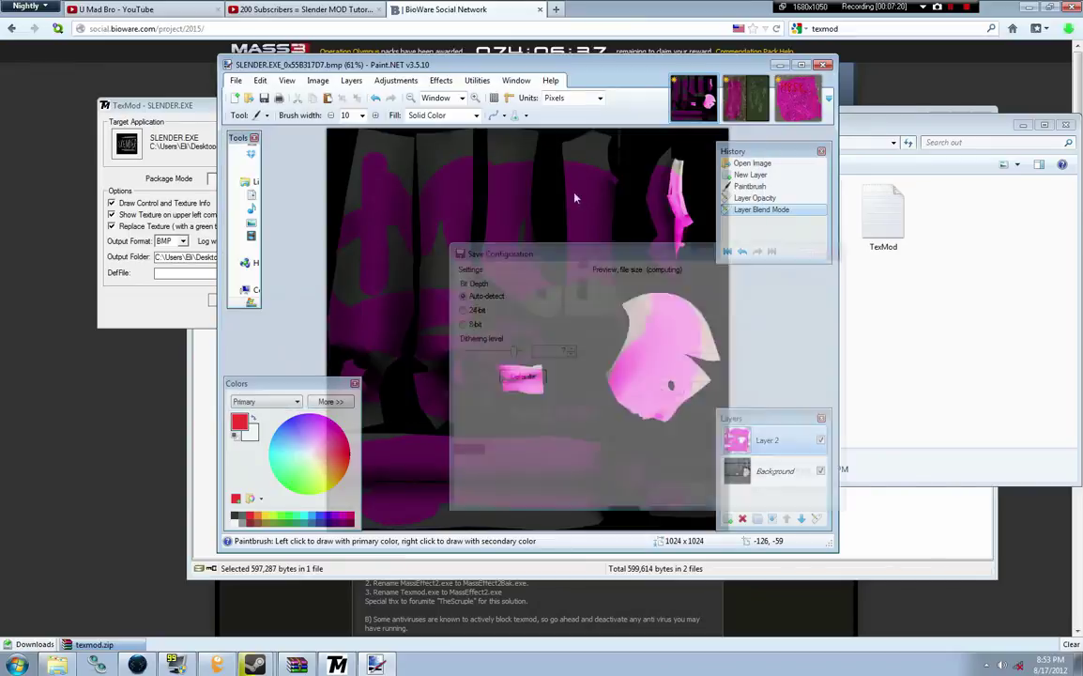
pyautogui.click(746, 495)
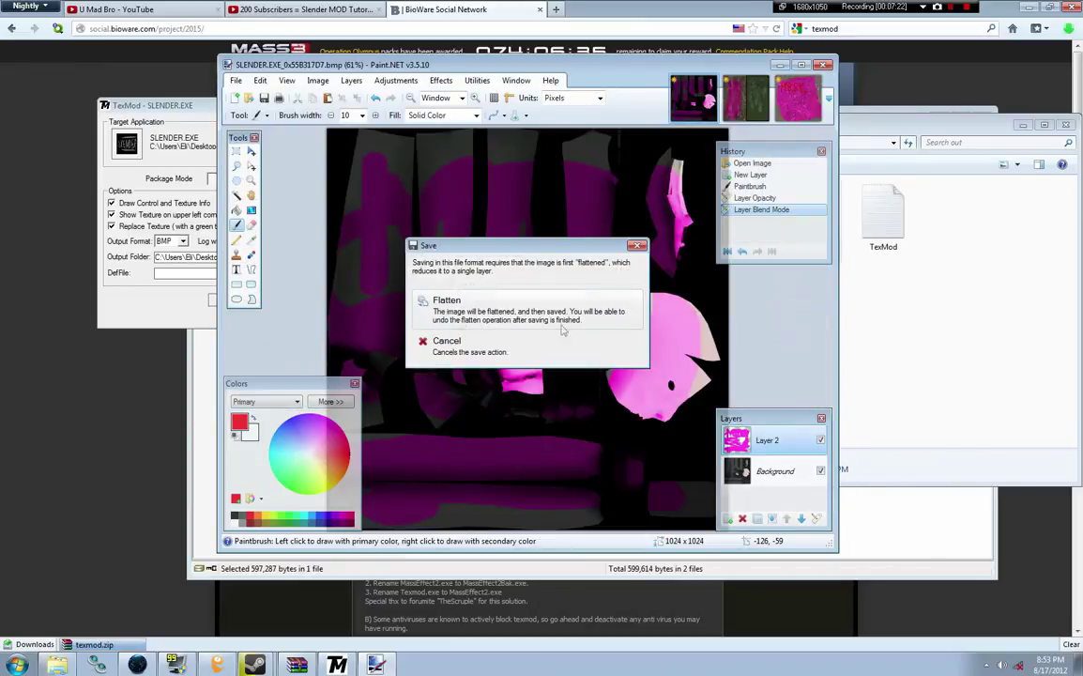
pyautogui.press('Return')
# - Save the tree texture as a flattened BMP over its original file
pyautogui.click(738, 113)
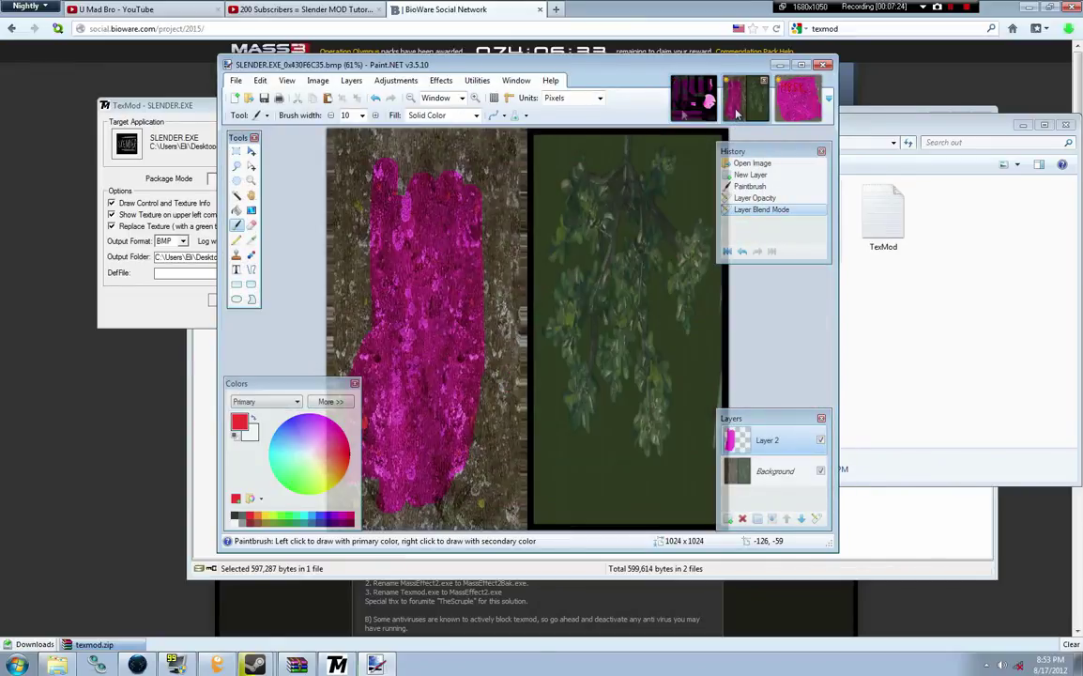
pyautogui.click(234, 81)
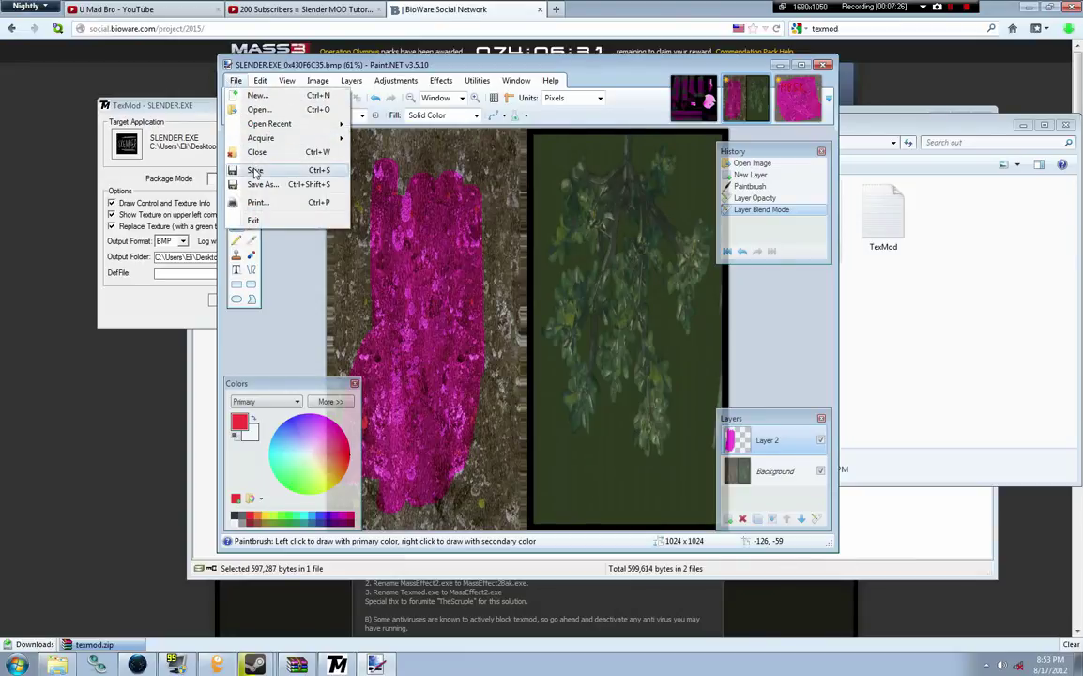
pyautogui.click(258, 167)
pyautogui.click(577, 360)
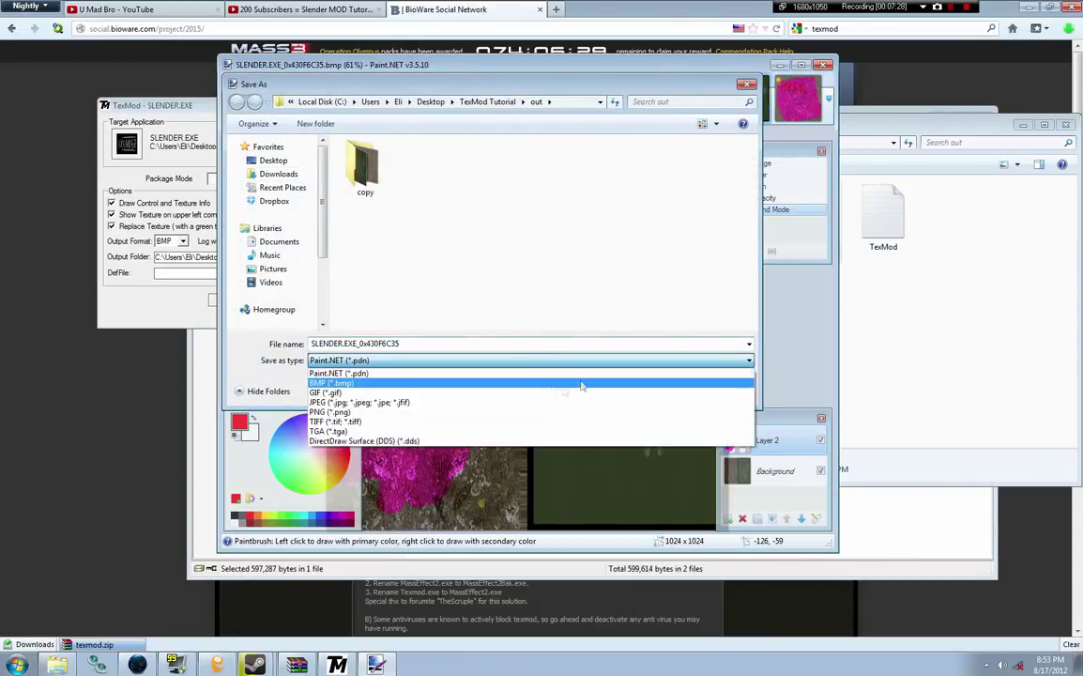
pyautogui.click(537, 374)
pyautogui.click(537, 362)
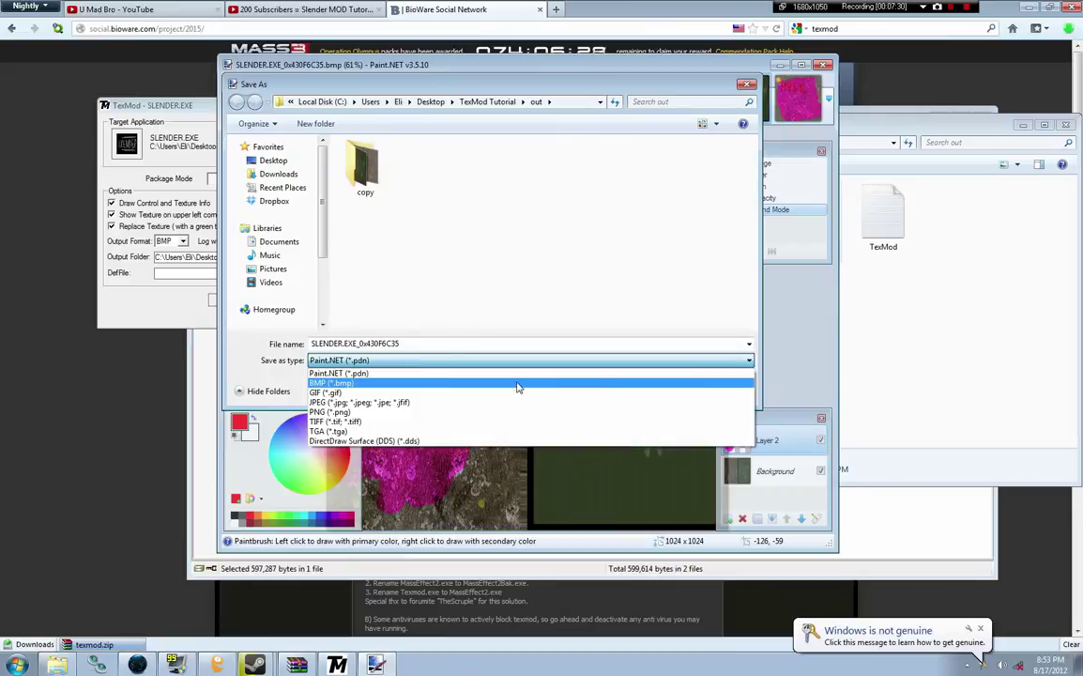
pyautogui.click(521, 384)
pyautogui.click(633, 392)
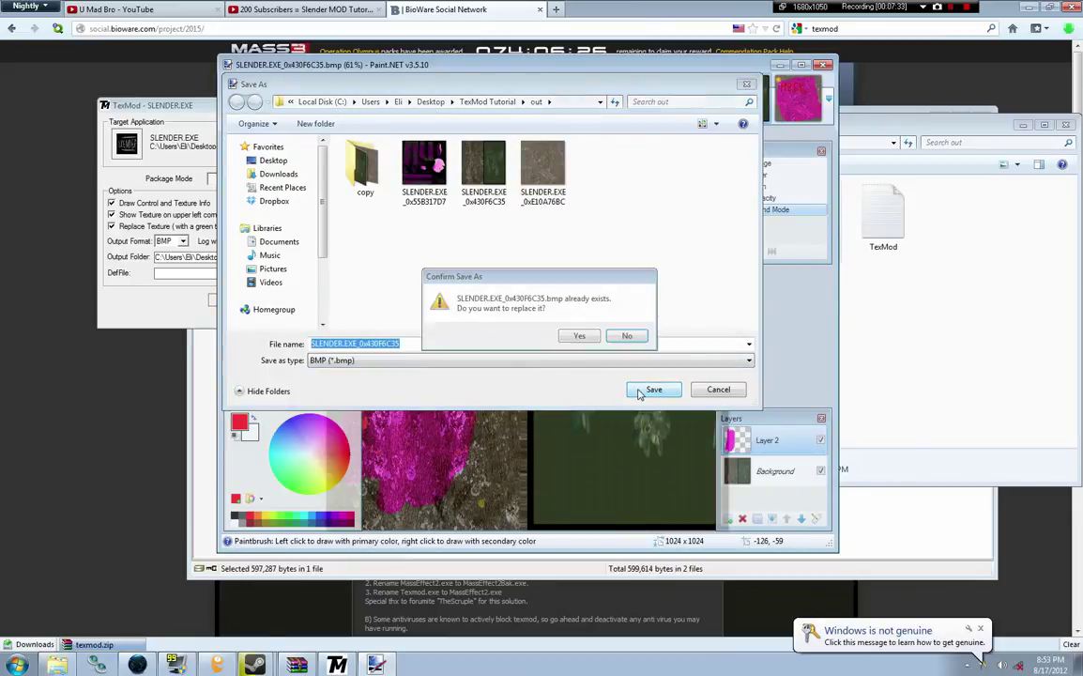
pyautogui.click(578, 337)
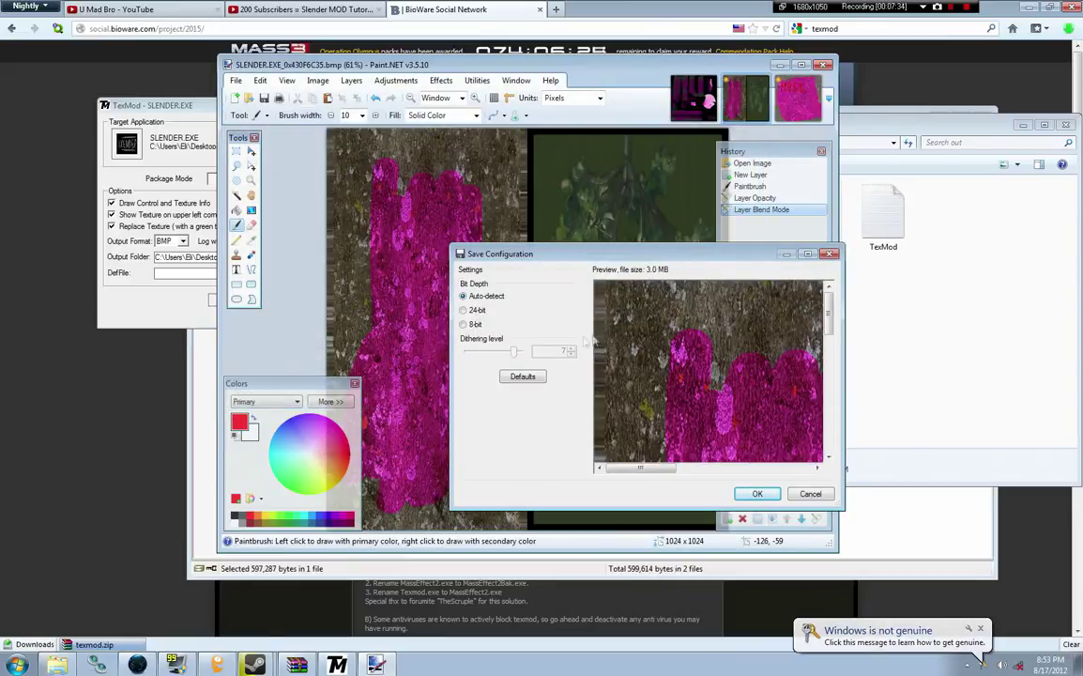
pyautogui.click(756, 492)
pyautogui.press('Return')
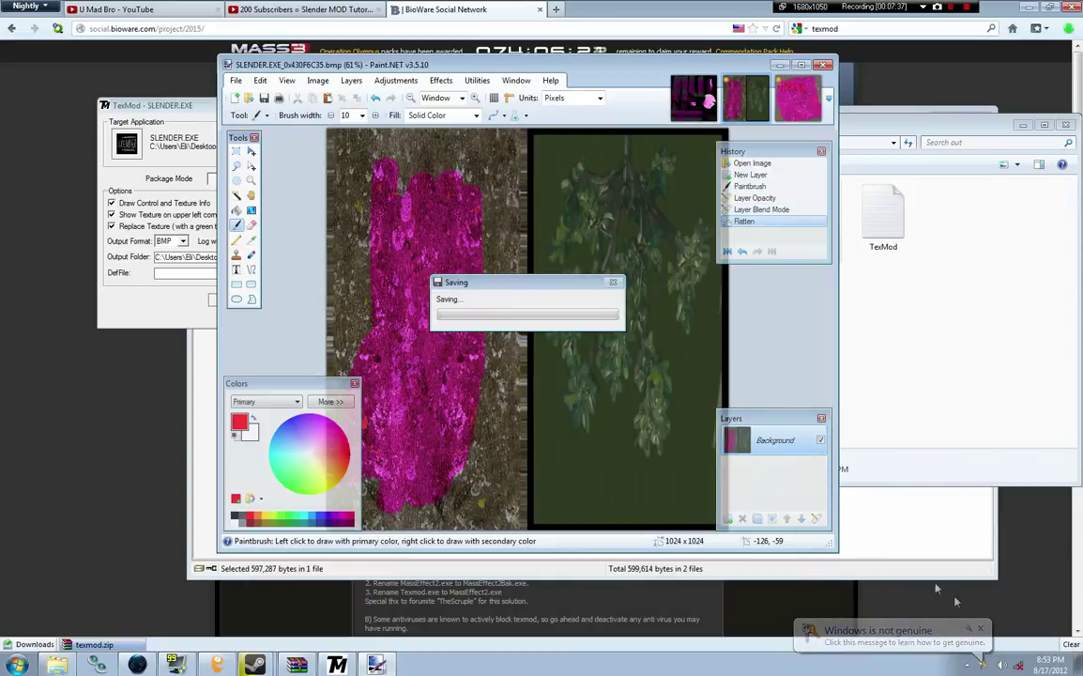
# - Save the MBSK ground texture as a flattened BMP over the original, then close Paint.NET
pyautogui.click(796, 98)
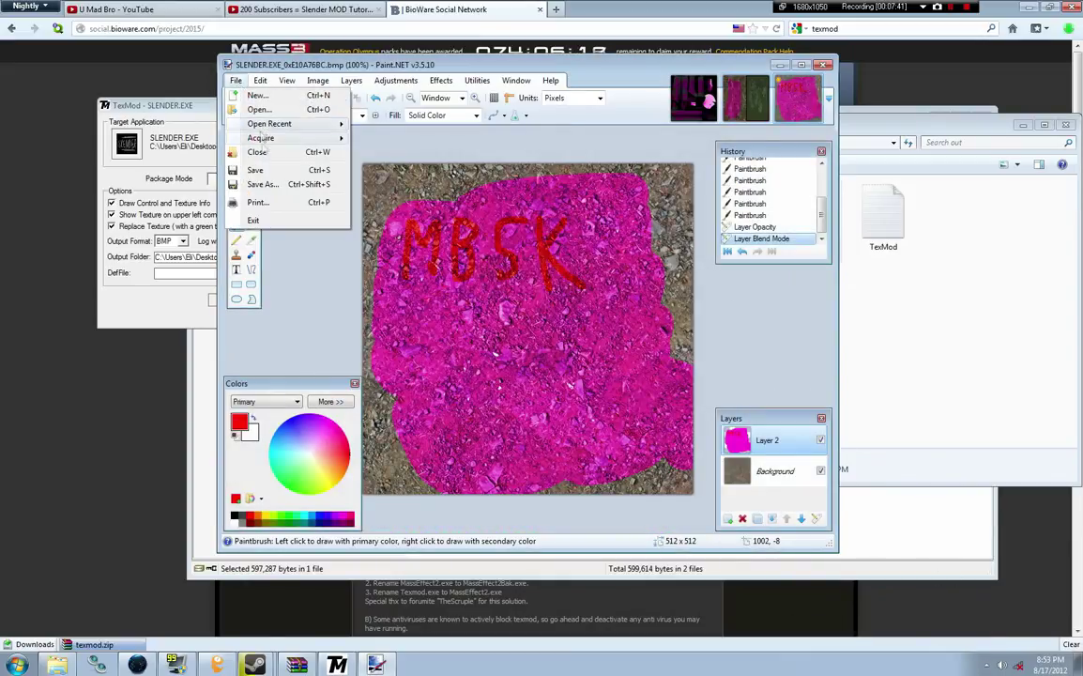
pyautogui.click(261, 184)
pyautogui.click(454, 362)
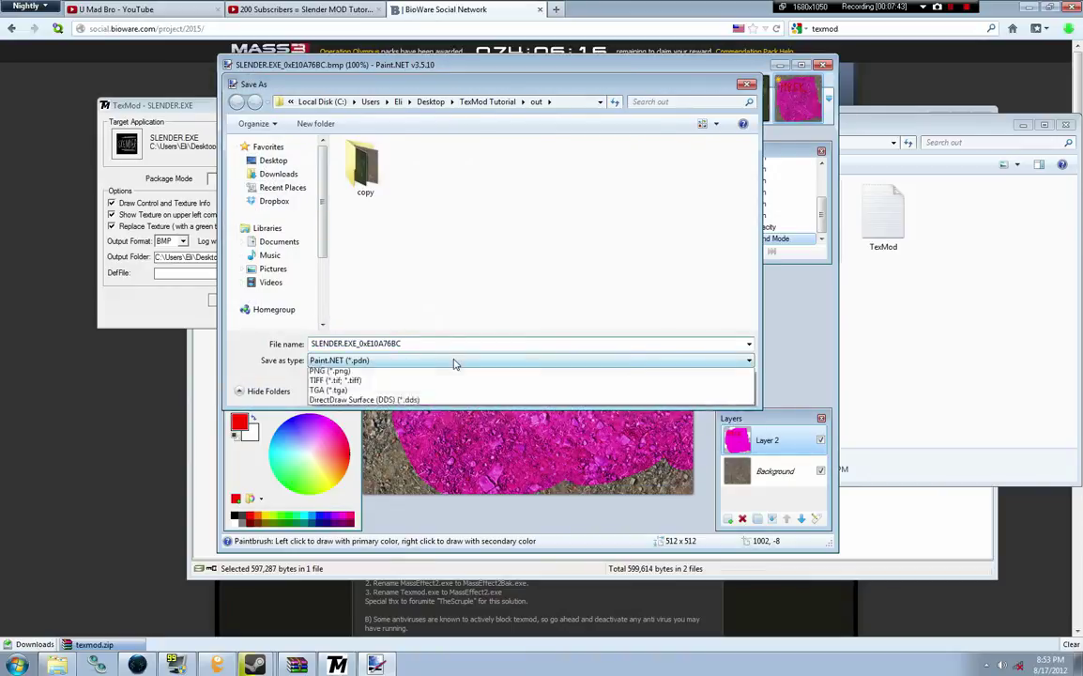
pyautogui.click(454, 380)
pyautogui.click(651, 388)
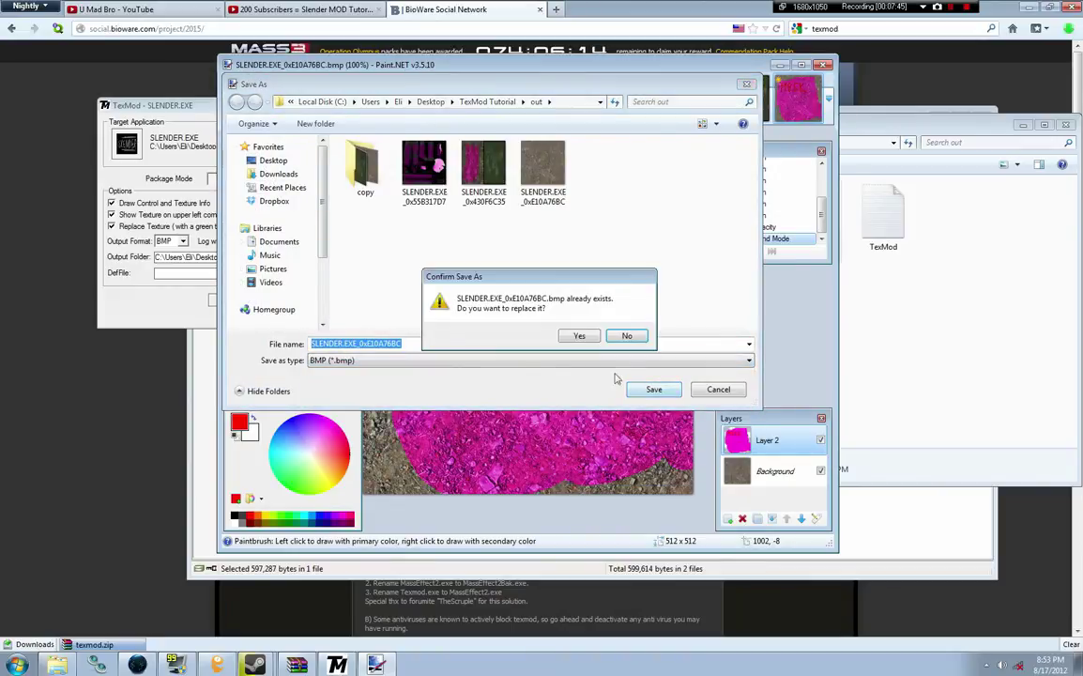
pyautogui.click(577, 336)
pyautogui.click(683, 446)
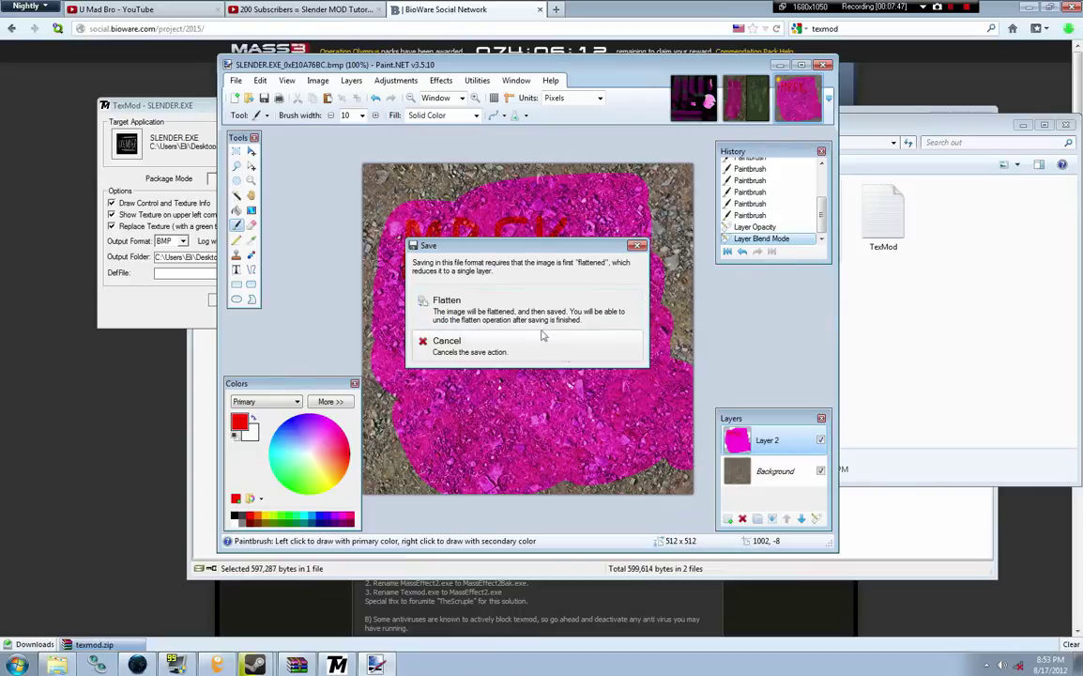
pyautogui.click(446, 302)
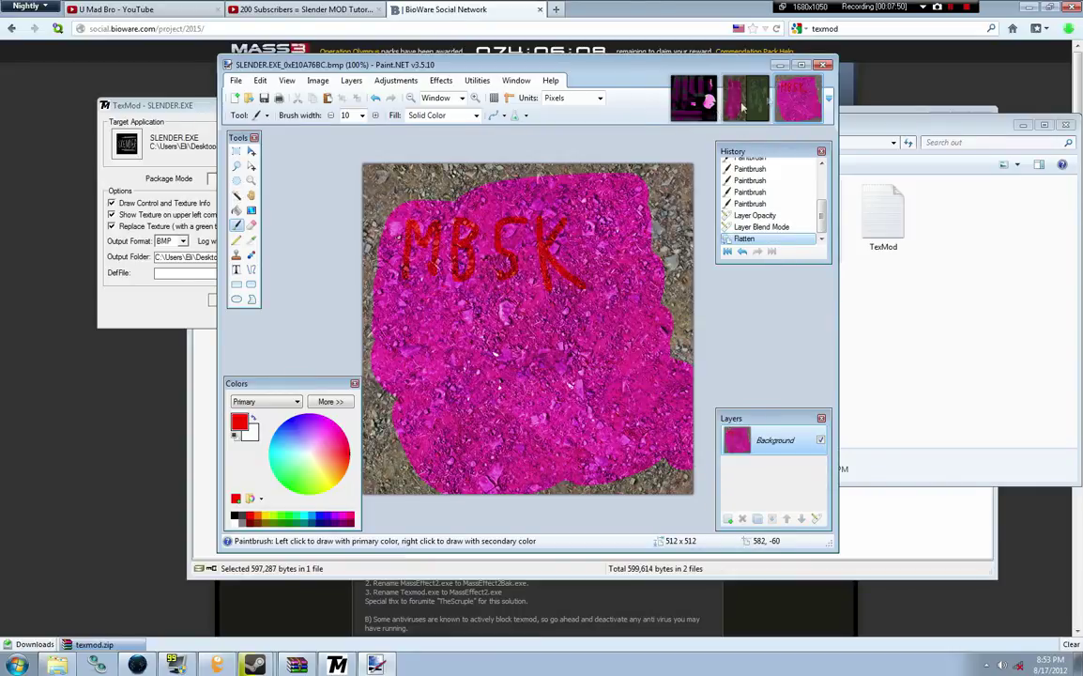
pyautogui.click(824, 64)
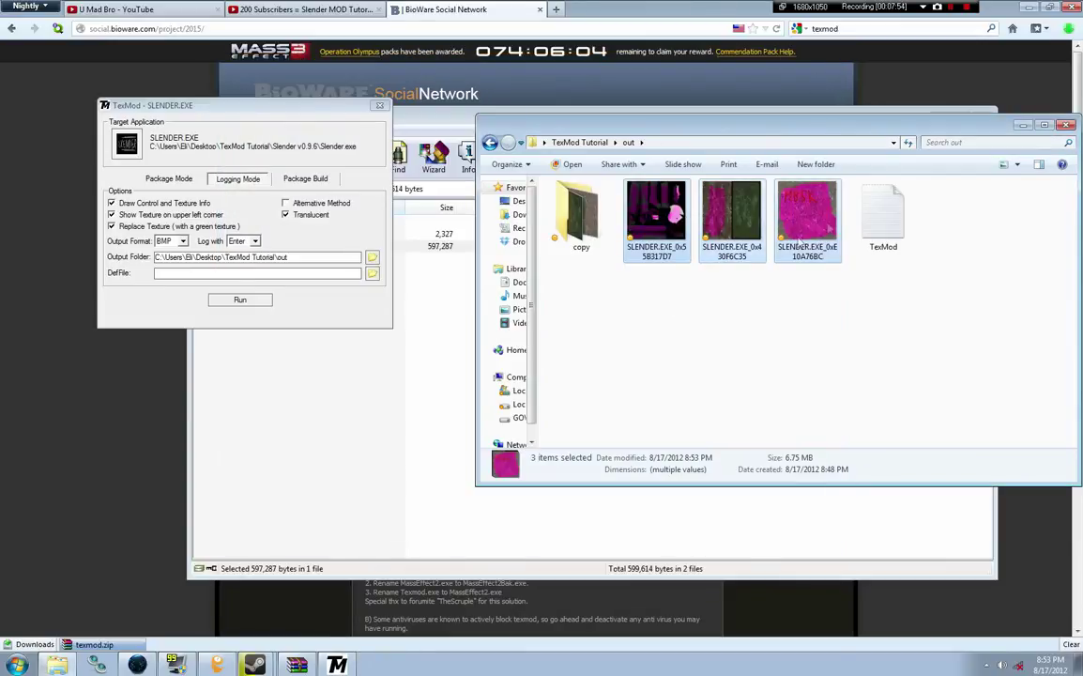
# - In Package Build, load TexMod.log from the out folder as the definition file
pyautogui.click(882, 216)
pyautogui.click(306, 179)
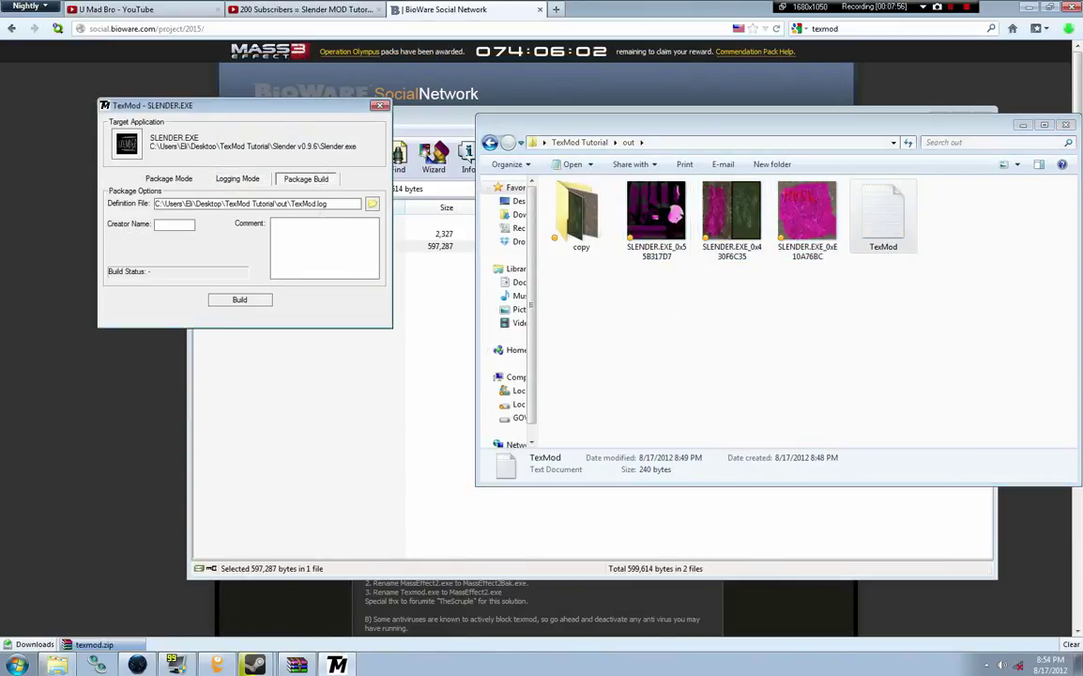
pyautogui.click(372, 204)
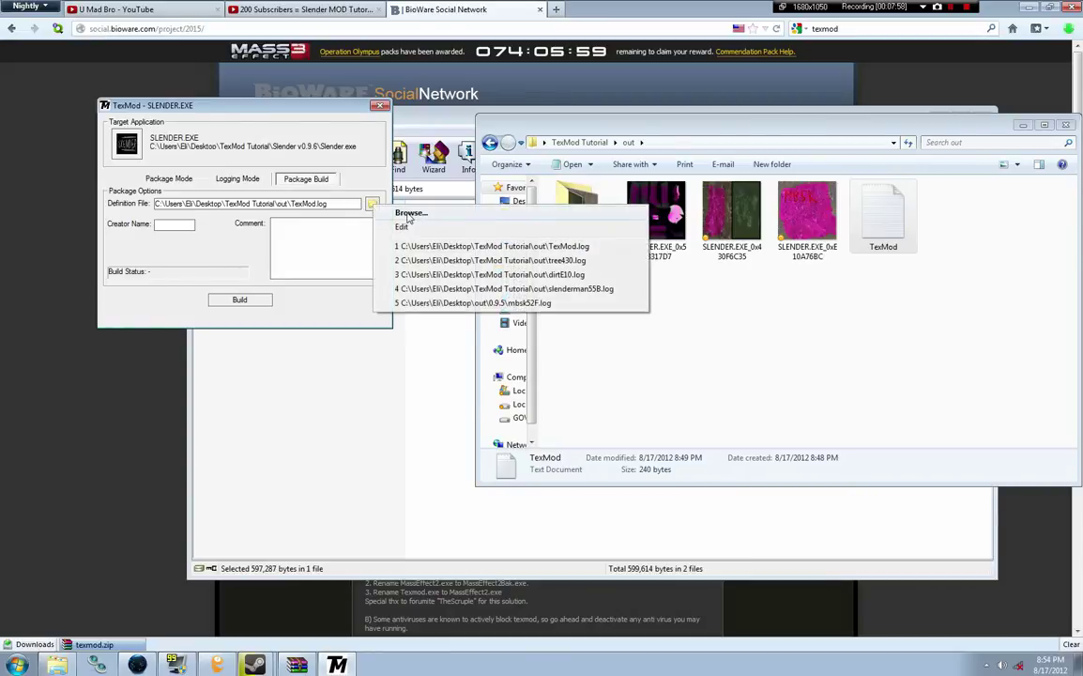
pyautogui.click(408, 215)
pyautogui.click(432, 262)
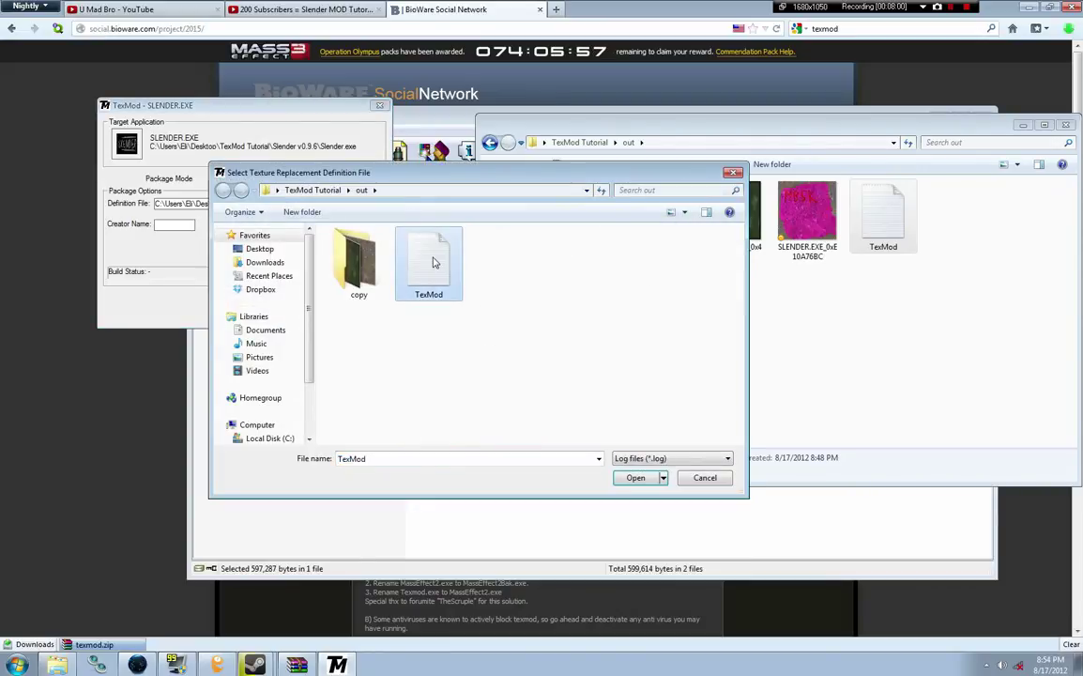
pyautogui.click(635, 478)
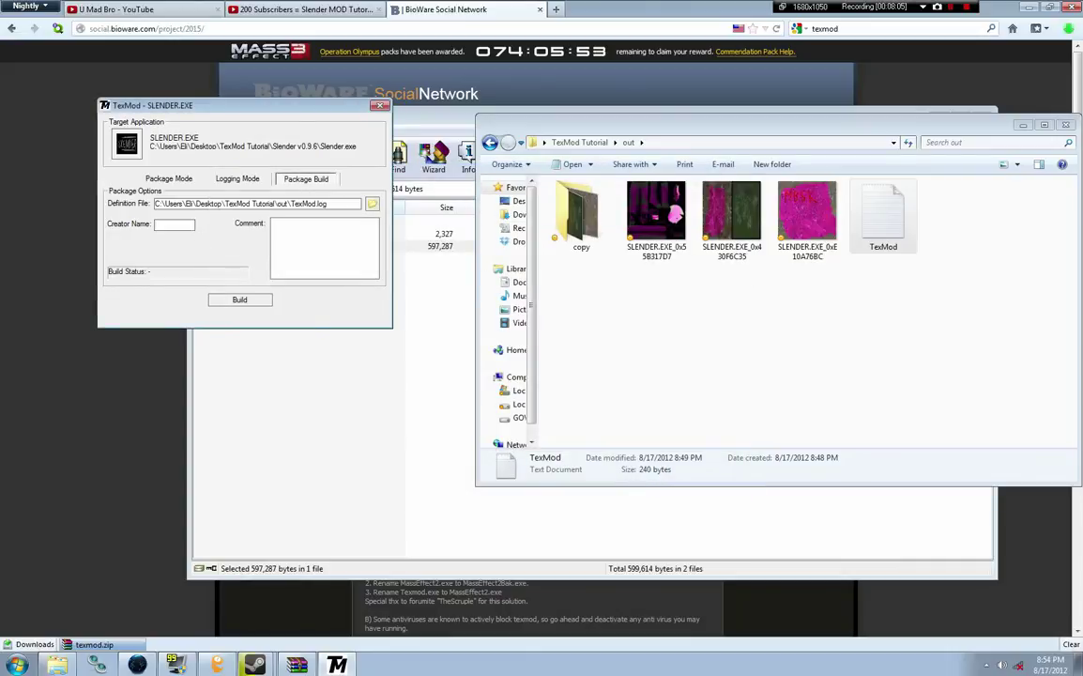
# - Enter the creator name and comment 'Test for tutorial Subscribe to MBSK.<', then build the package
pyautogui.write('Jmint')
pyautogui.press('Tab')
pyautogui.write('Test for tutorial!')
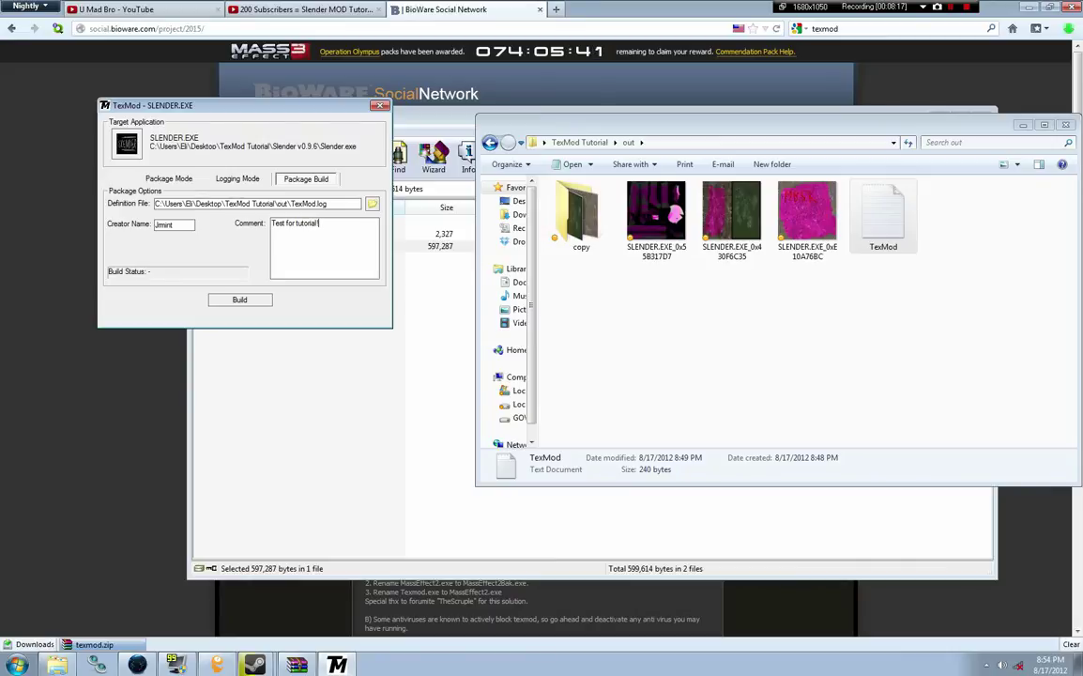
pyautogui.write('  Subscri')
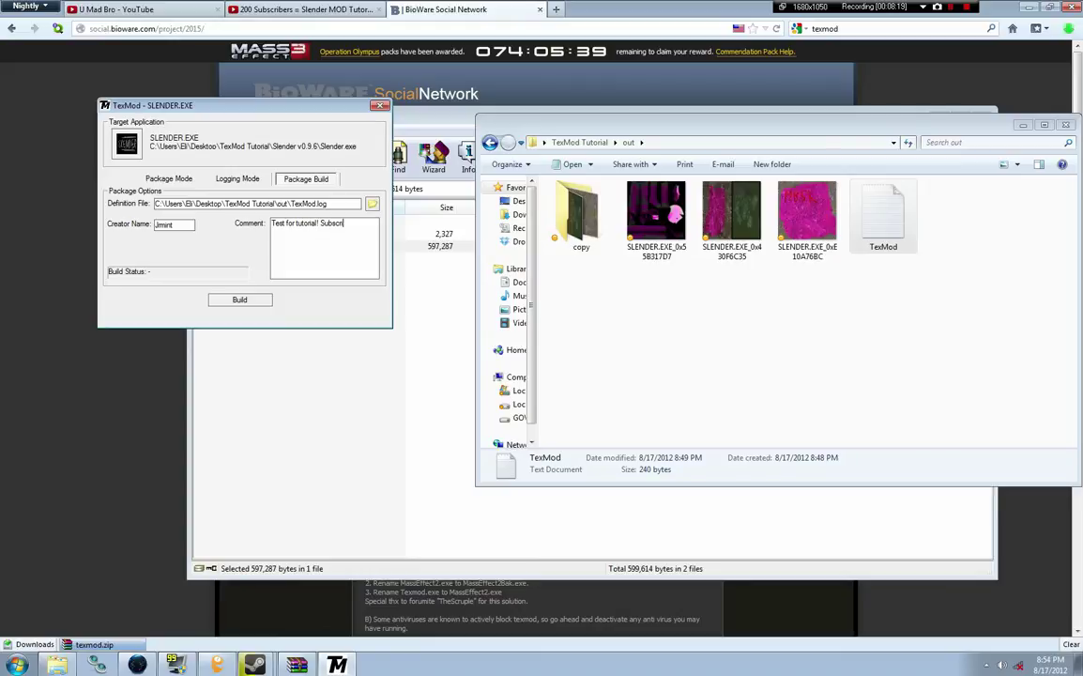
pyautogui.write('be to MBSK')
pyautogui.write('.<')
pyautogui.click(239, 299)
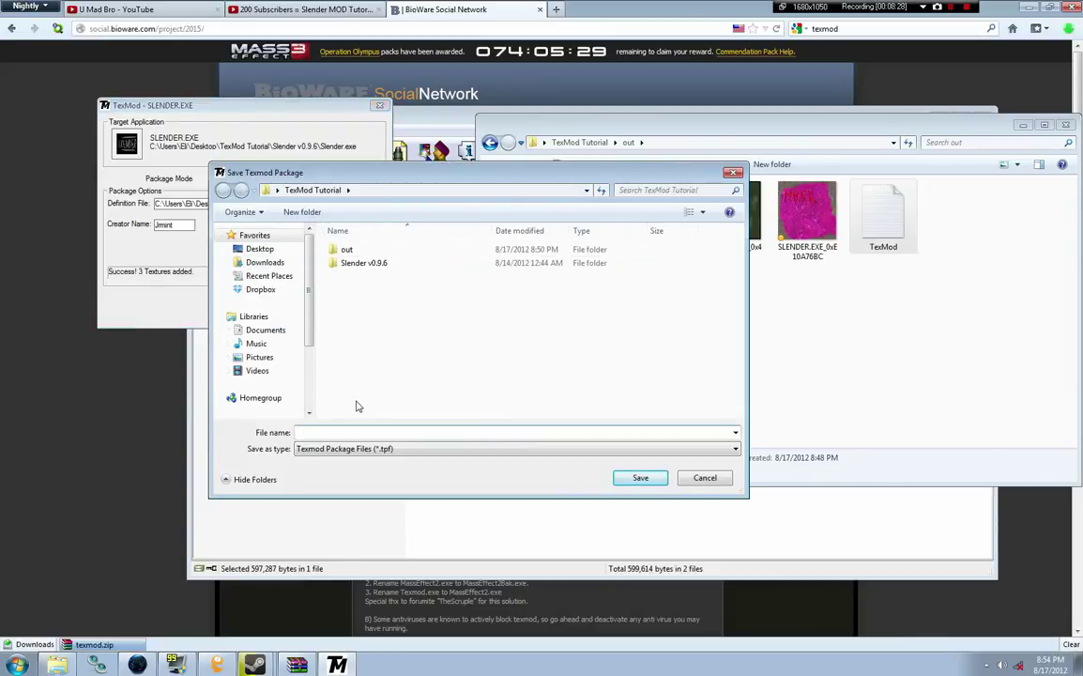
# - Save the texture package as 'test' .tpf and return to the TexMod Tutorial folder
pyautogui.write('test')
pyautogui.press('Return')
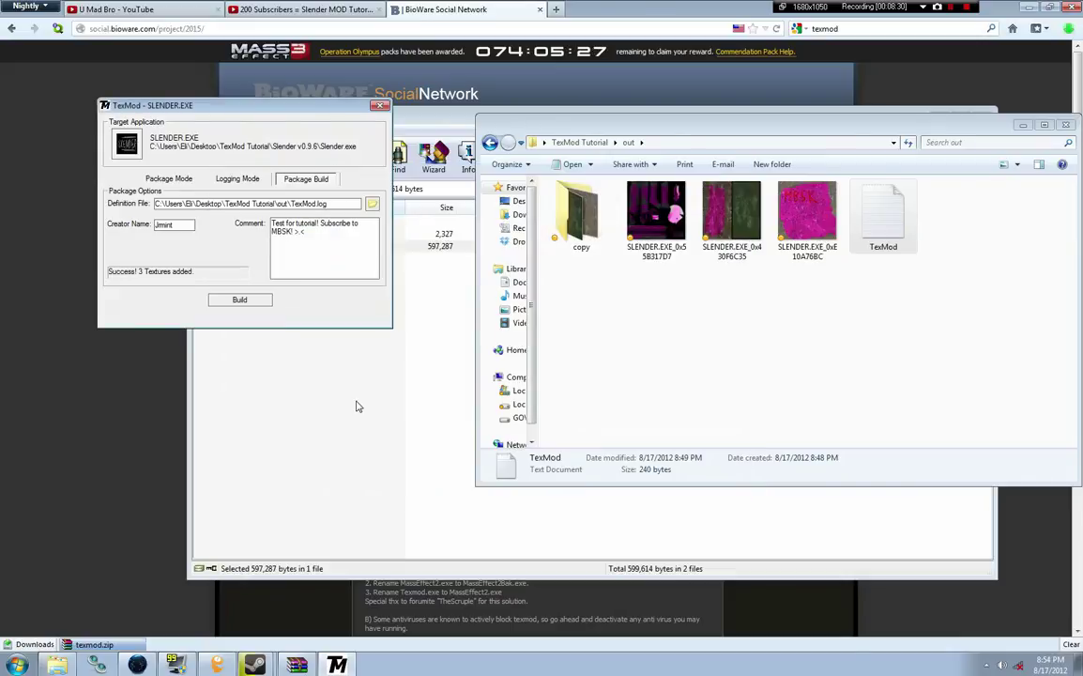
pyautogui.click(597, 147)
pyautogui.click(575, 243)
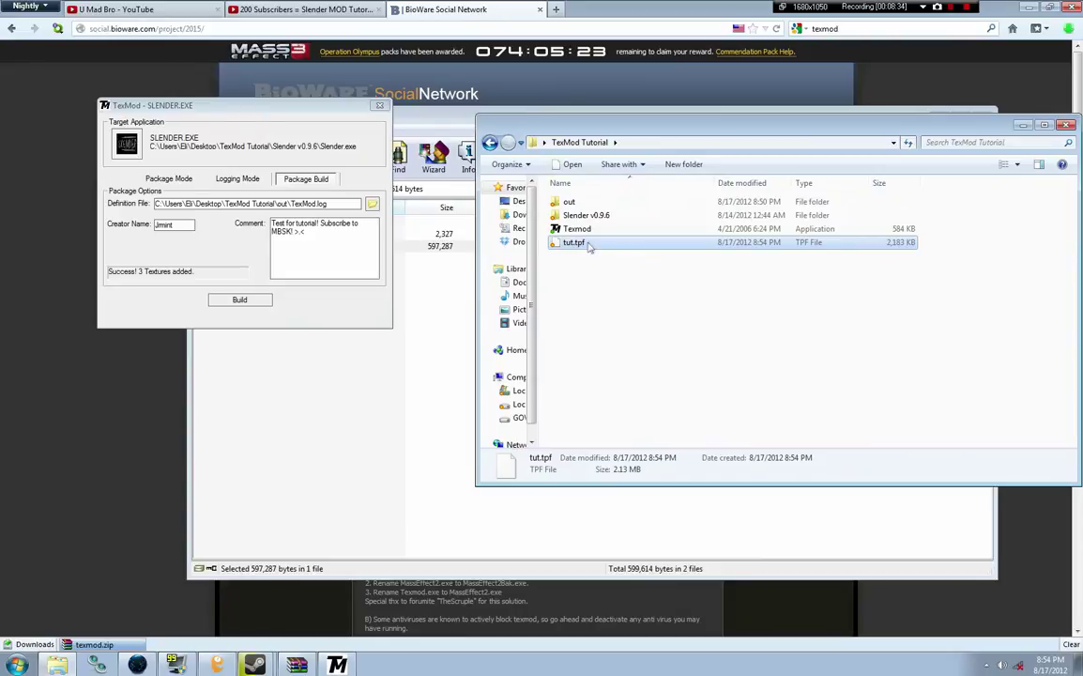
# - In Package Mode, add tut.tpf to the package list and launch Slender with it
pyautogui.click(165, 177)
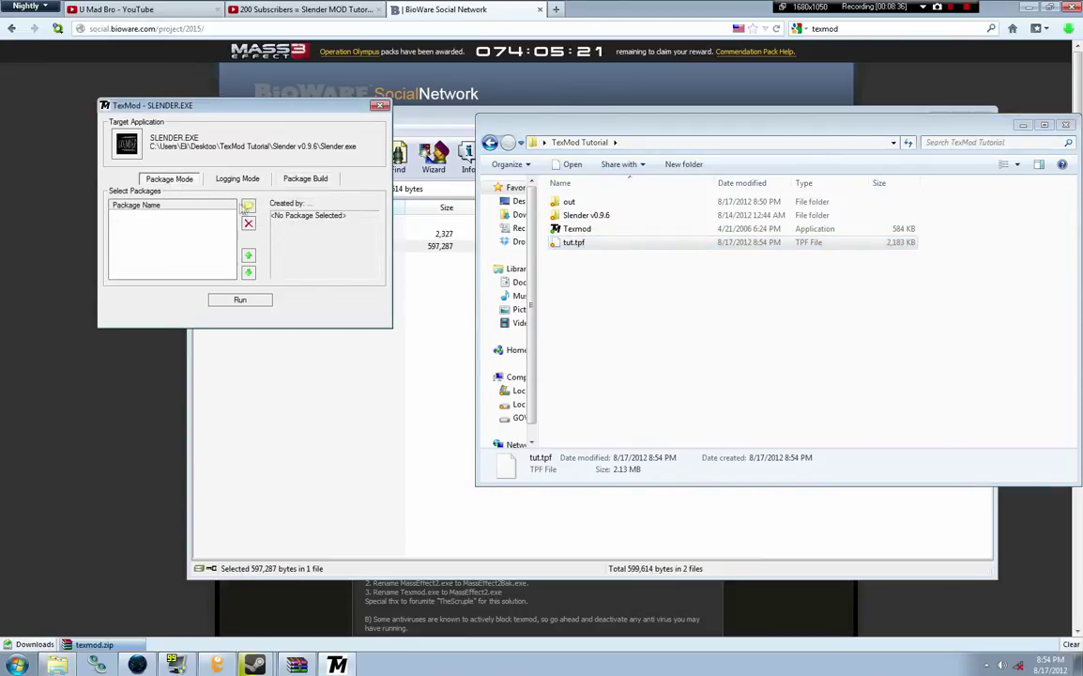
pyautogui.click(249, 207)
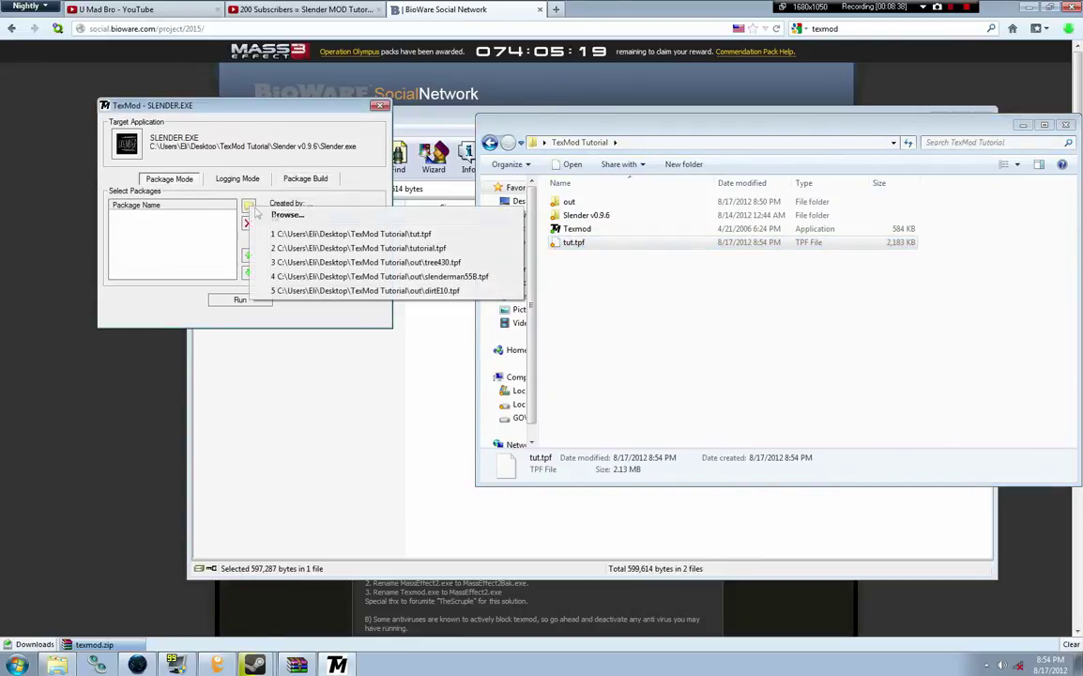
pyautogui.click(279, 215)
pyautogui.click(353, 276)
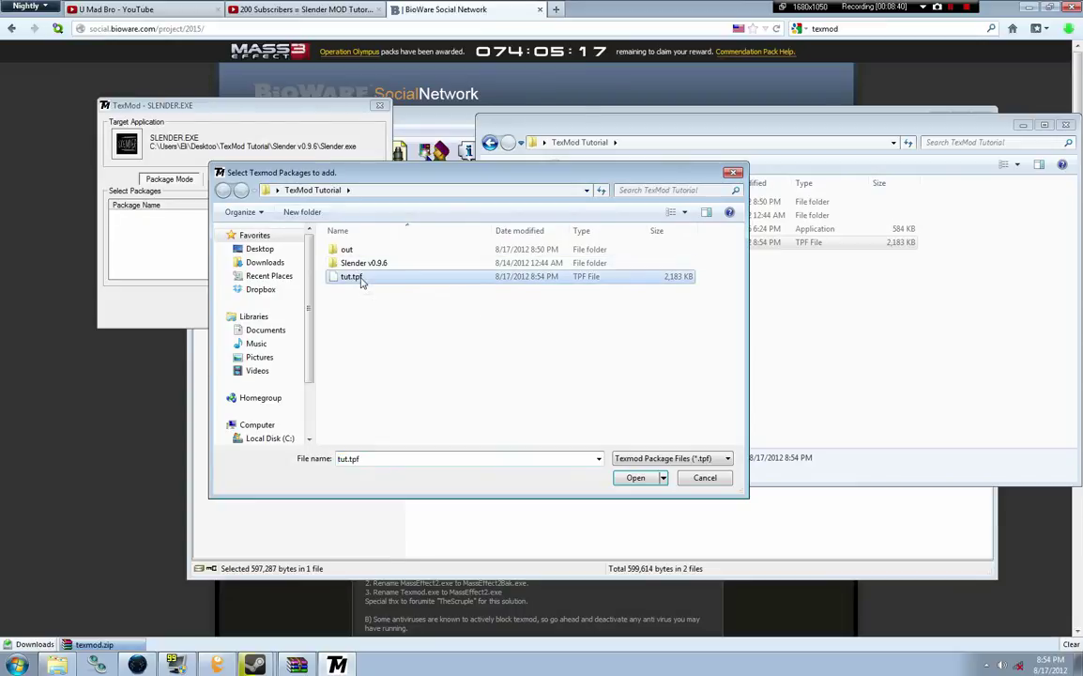
pyautogui.click(635, 477)
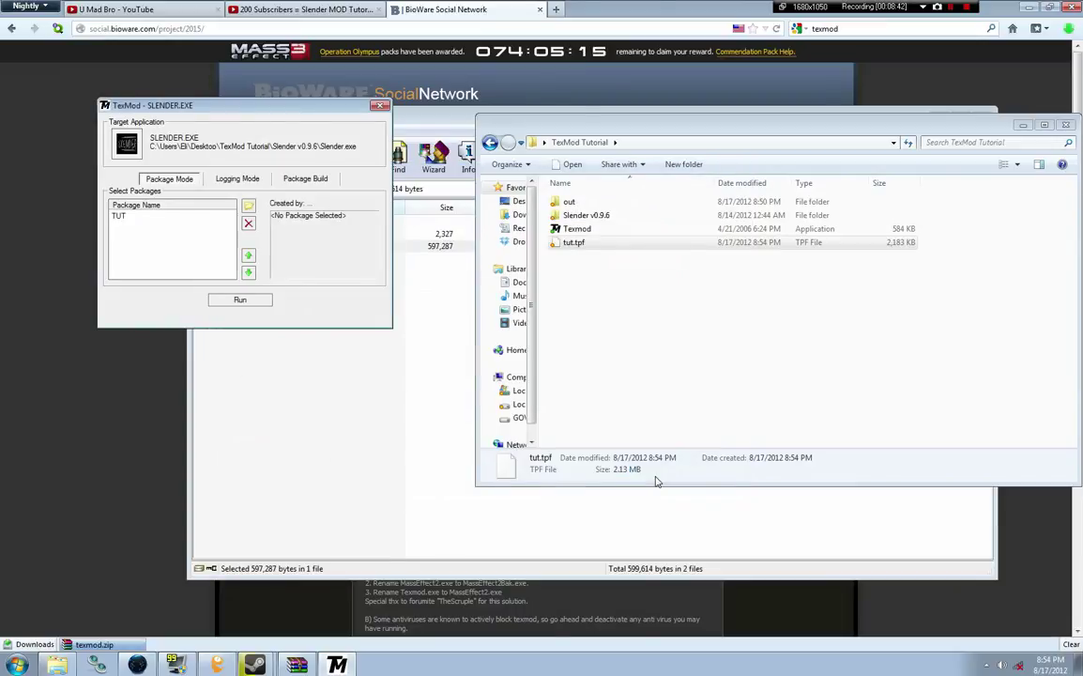
pyautogui.click(240, 300)
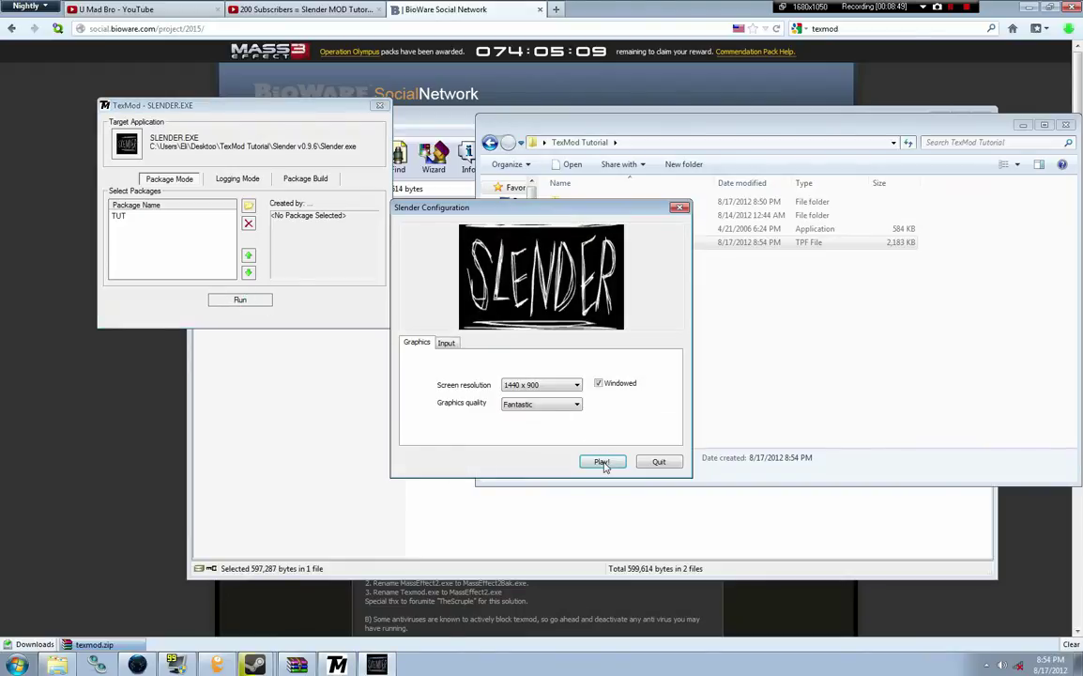
pyautogui.click(602, 462)
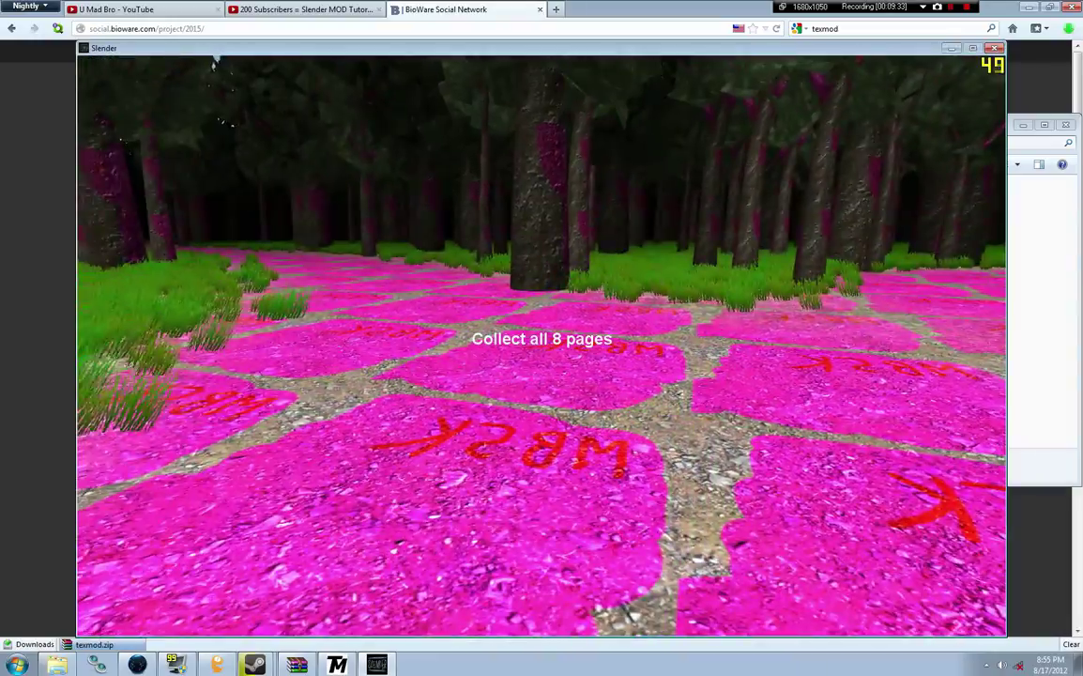
pyautogui.press('w')
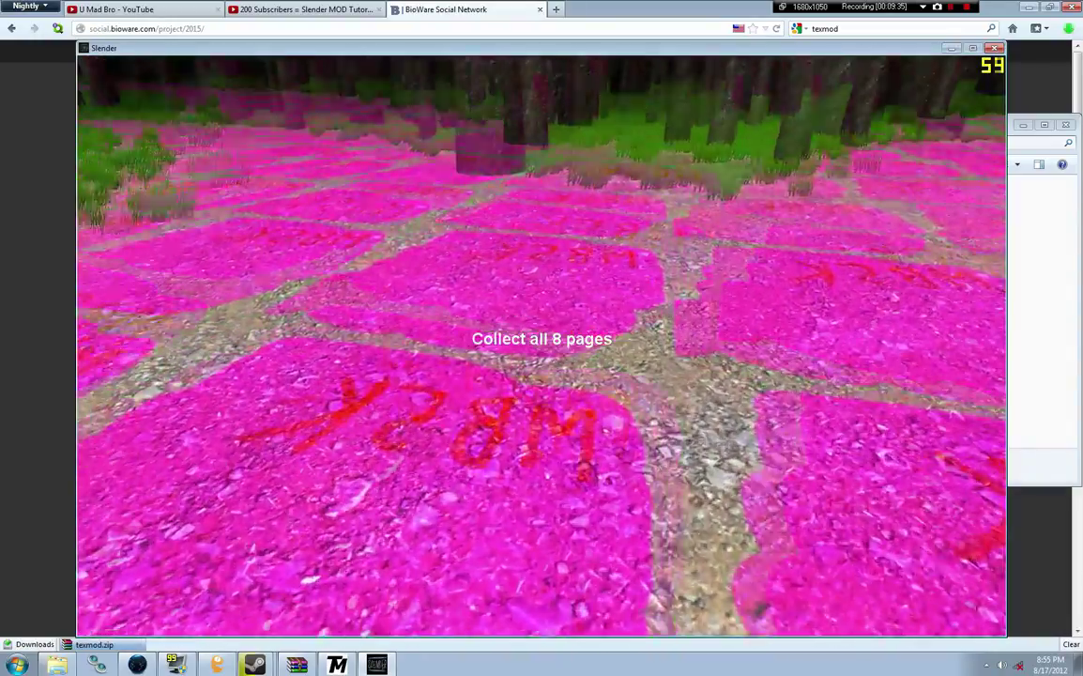
# - Walk across the pink tiles and through the forest to pick up the first page
pyautogui.press('w')
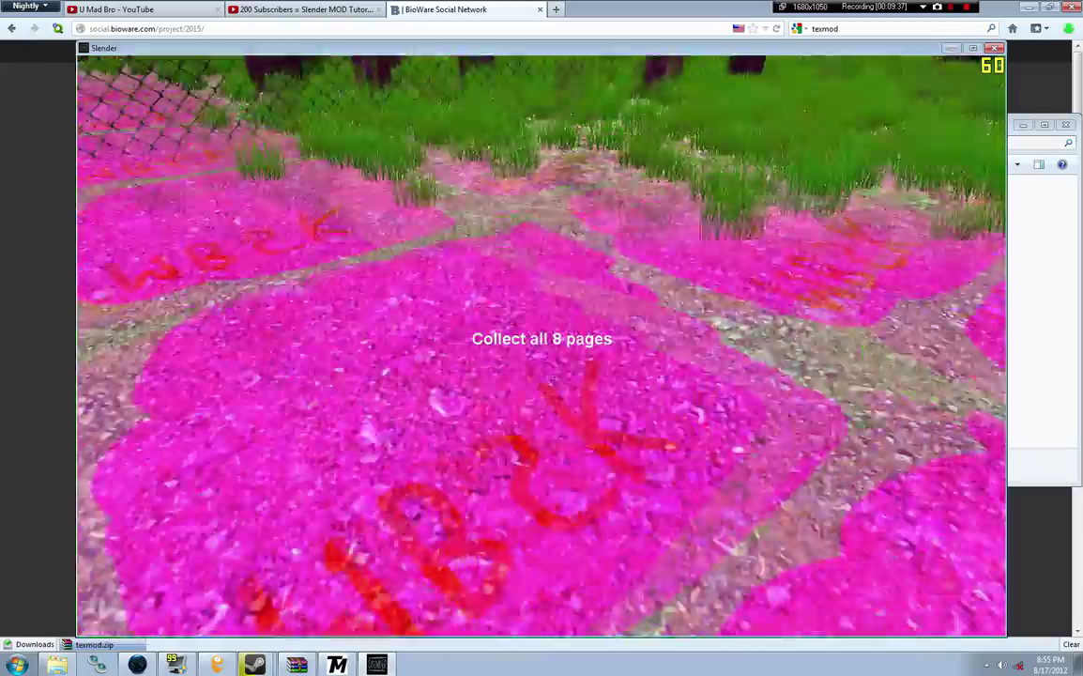
pyautogui.press('w')
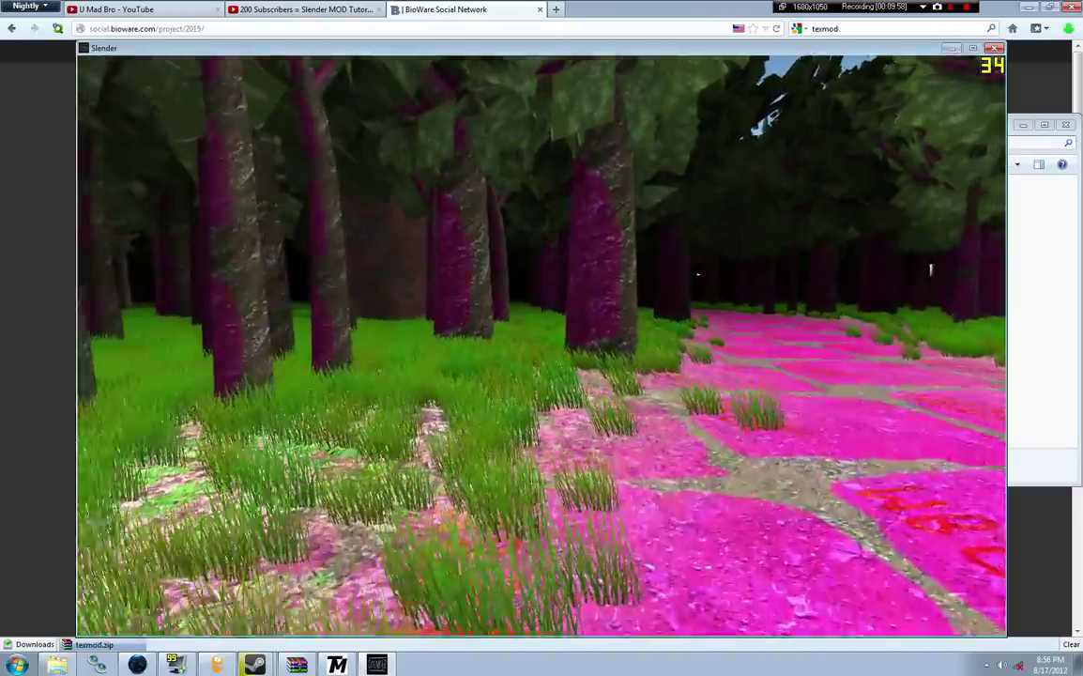
pyautogui.press('w')
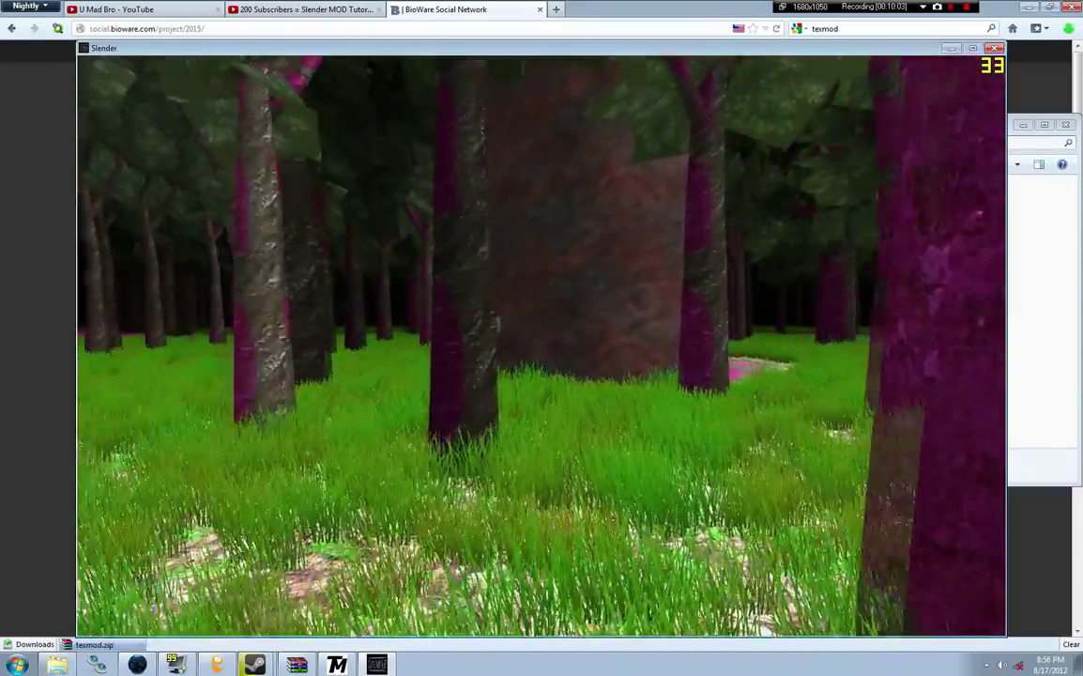
pyautogui.press('w')
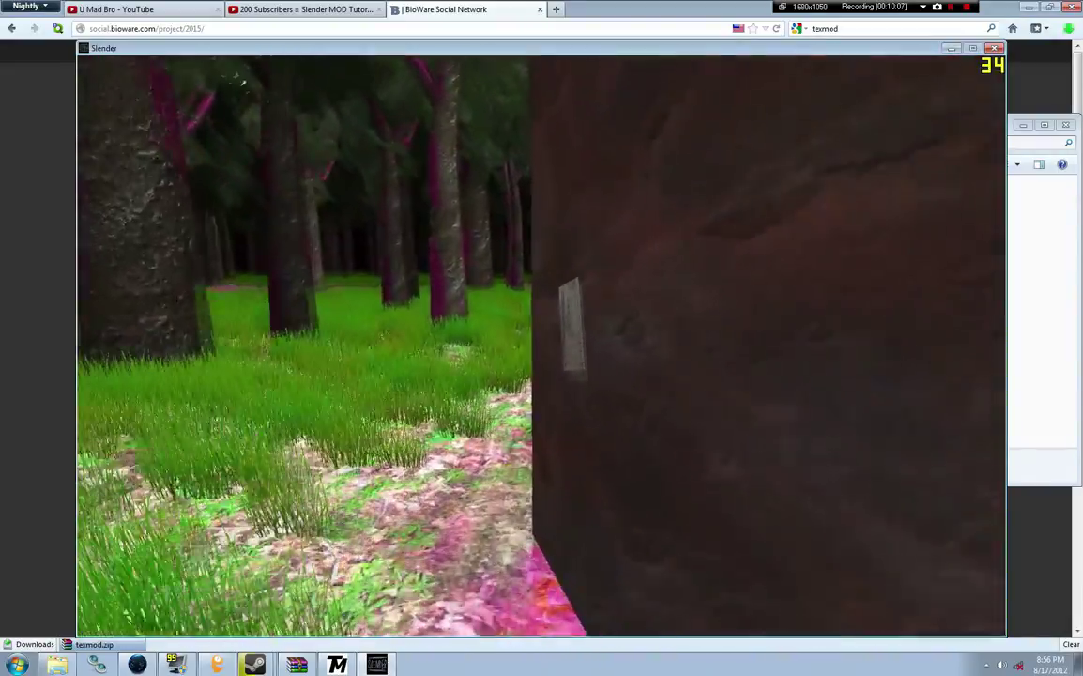
# - Walk along the pink path toward the central tree until Slender appears, then dismiss the game-over screen
pyautogui.press('w')
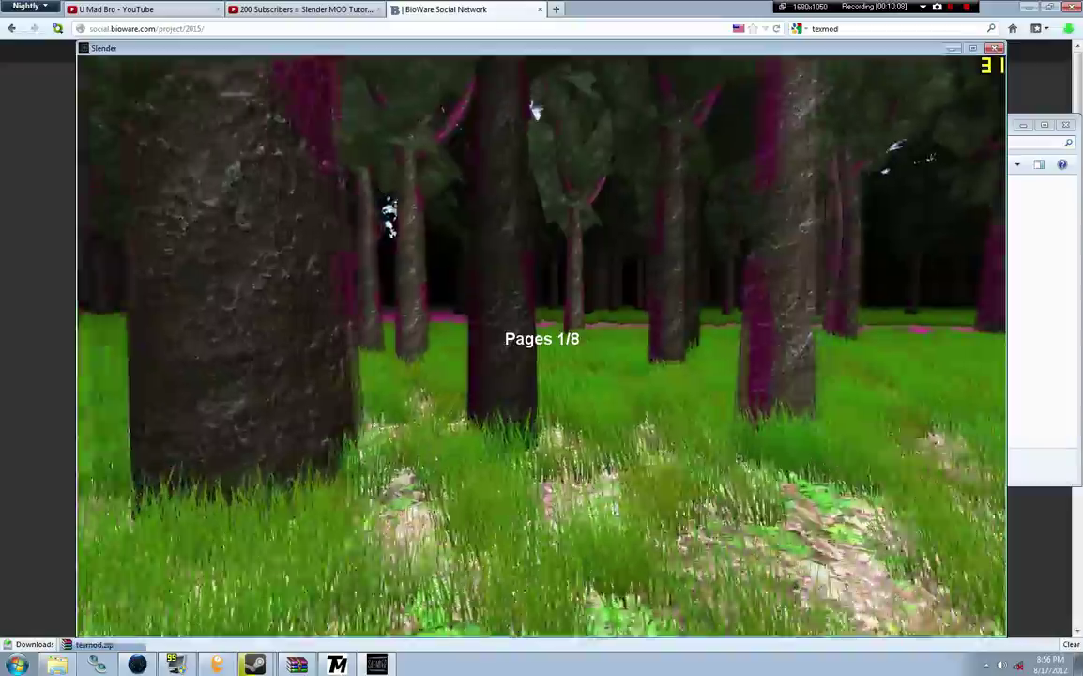
pyautogui.press('w')
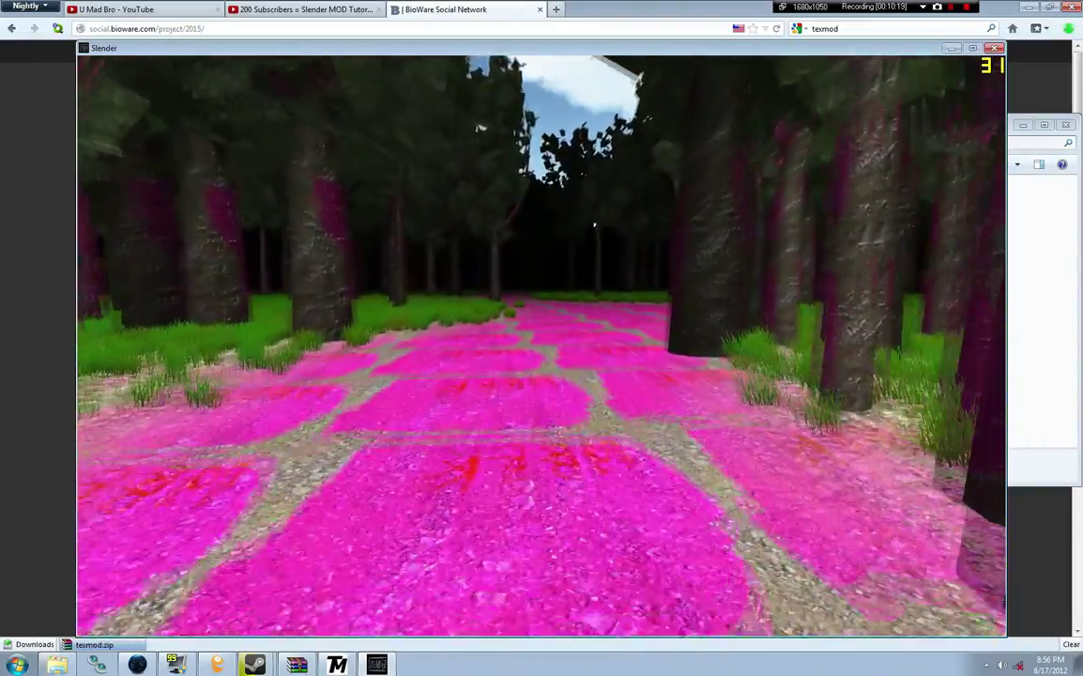
pyautogui.press('w')
pyautogui.press('w')
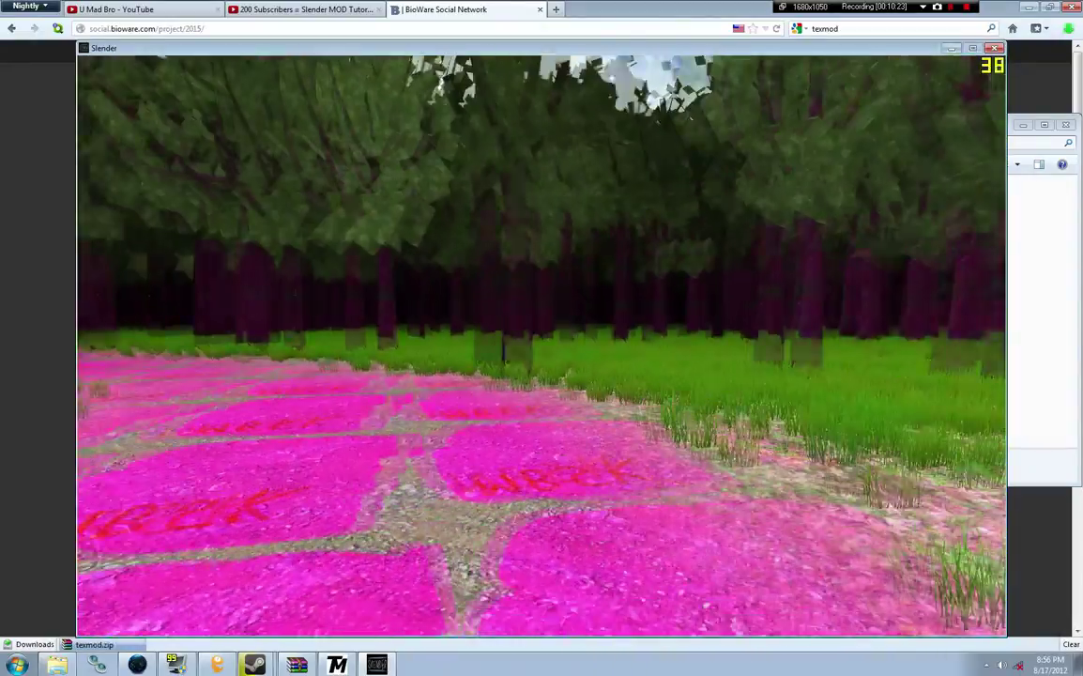
pyautogui.press('w')
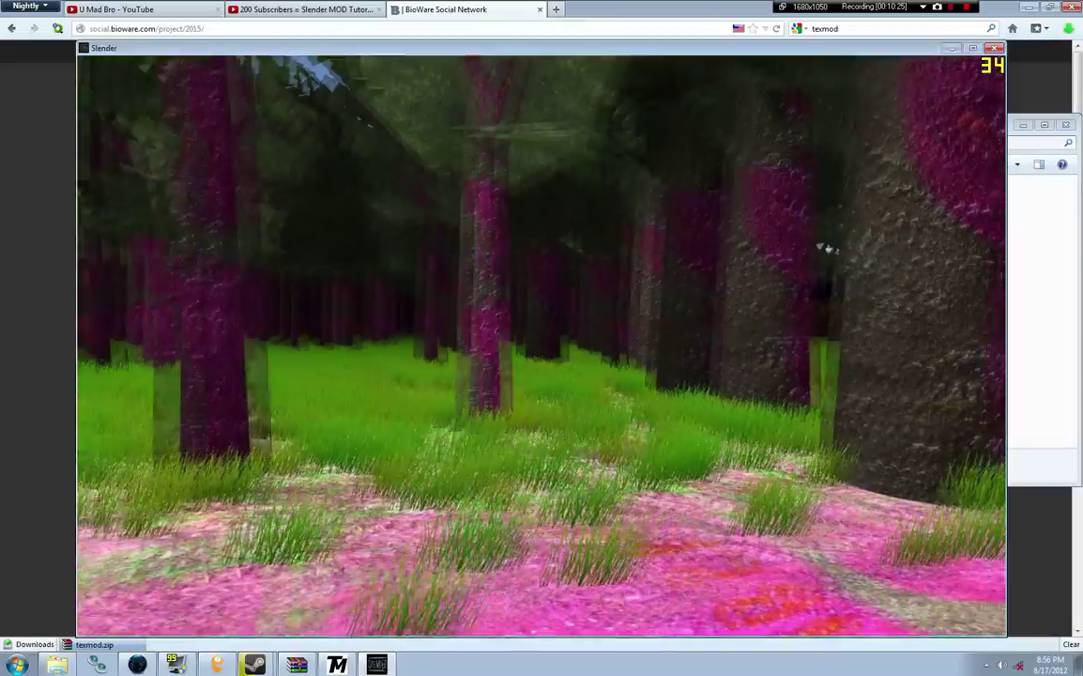
pyautogui.press('w')
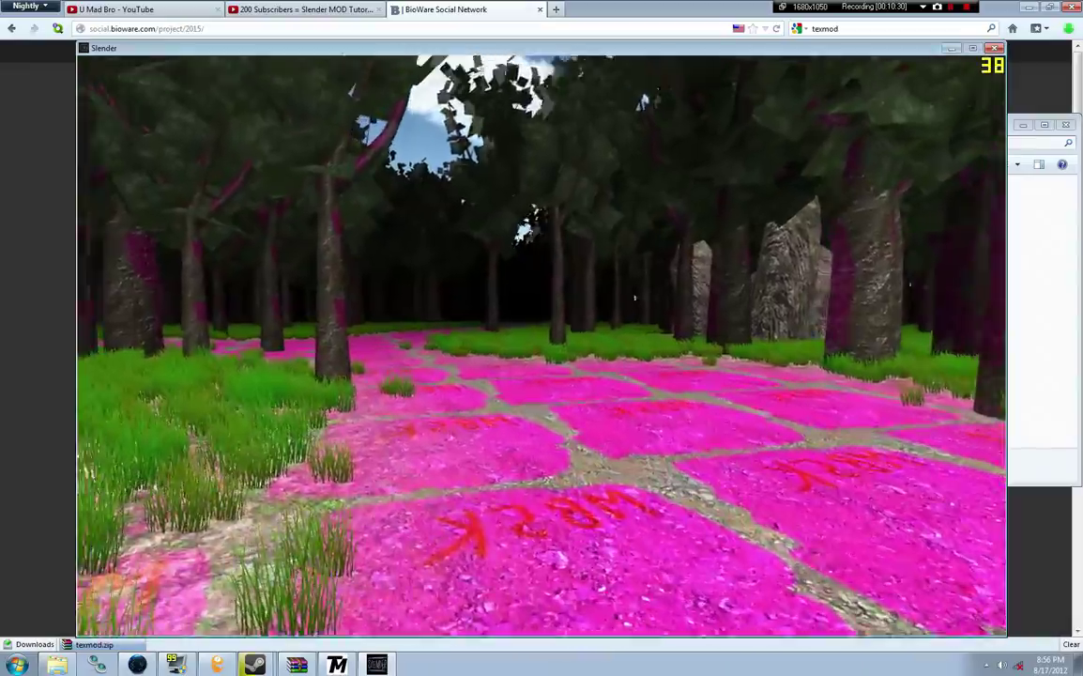
pyautogui.press('w')
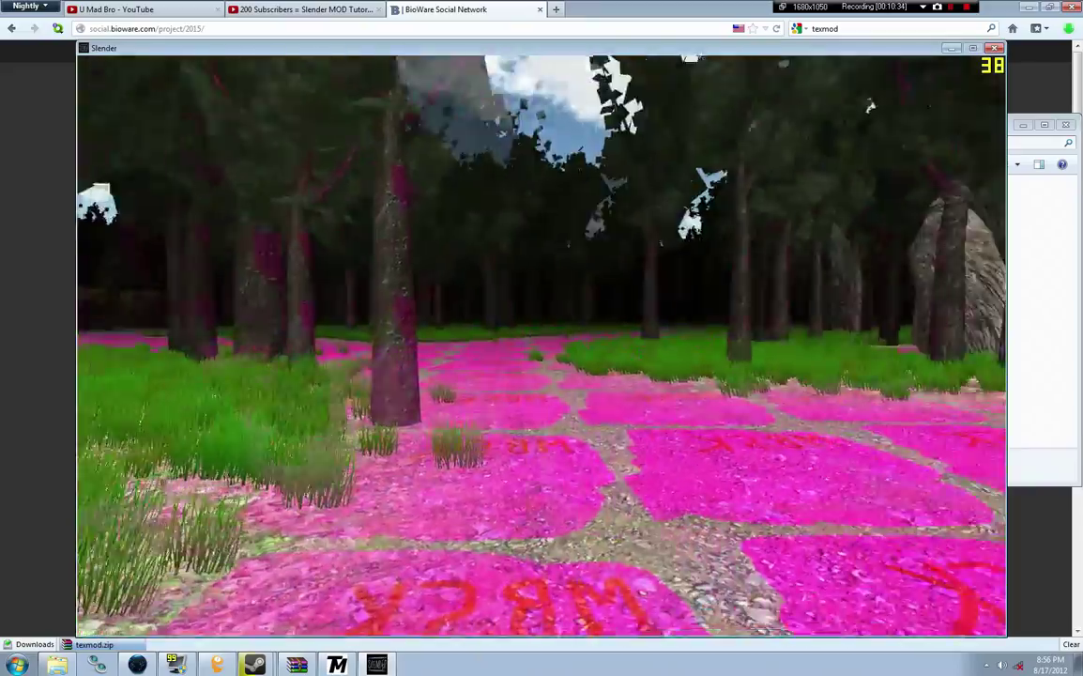
pyautogui.press('w')
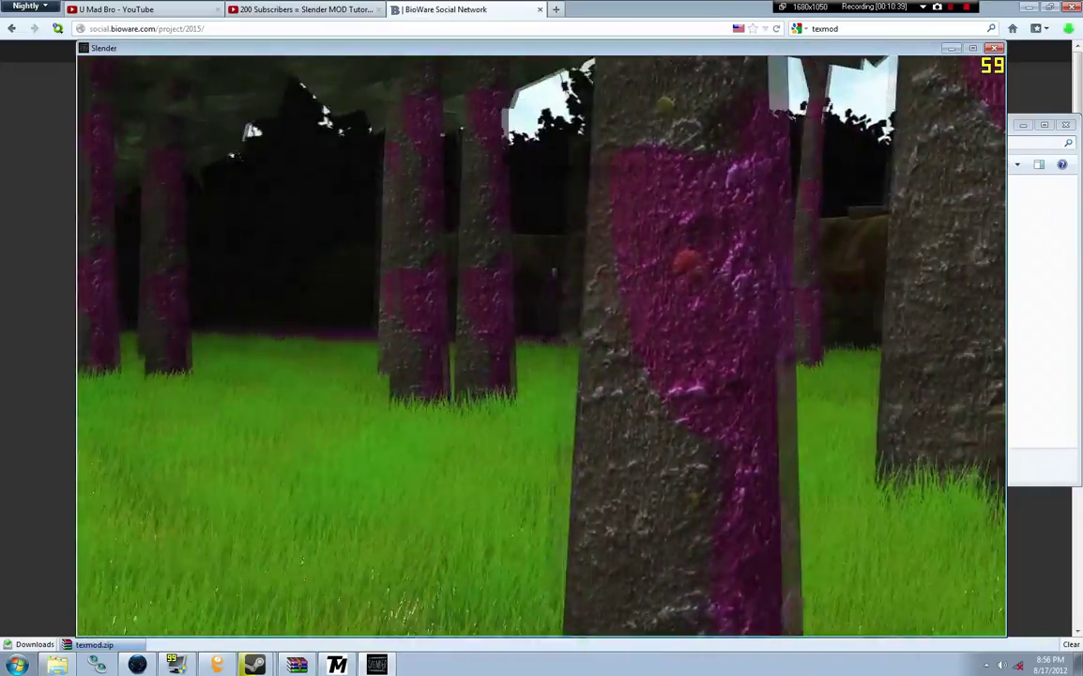
pyautogui.press('w')
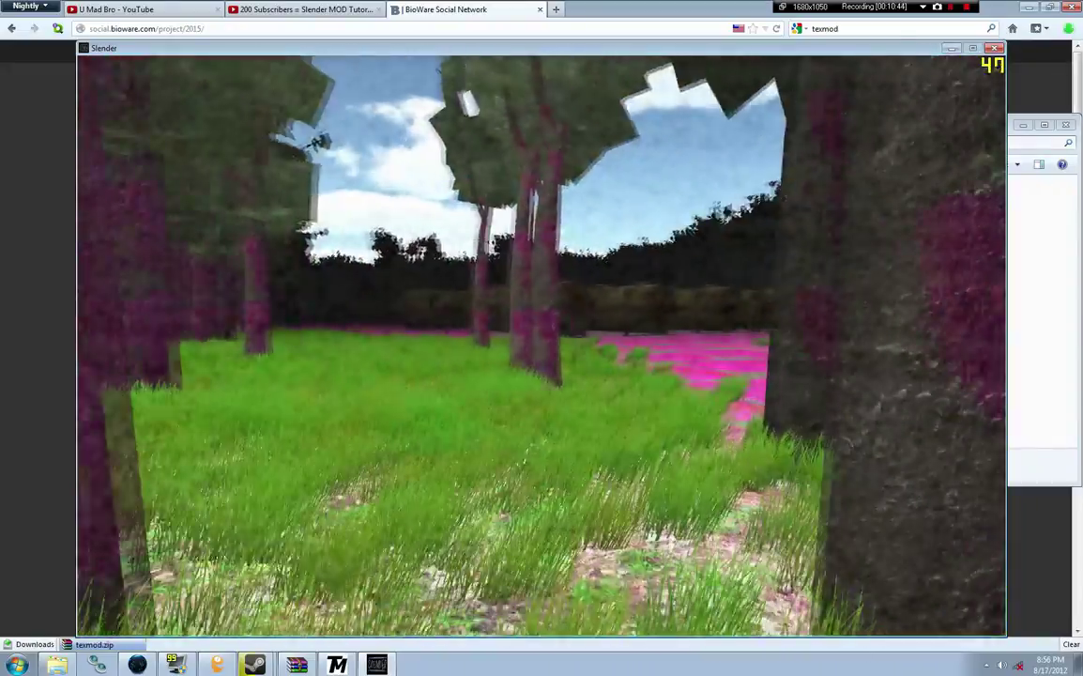
pyautogui.press('w')
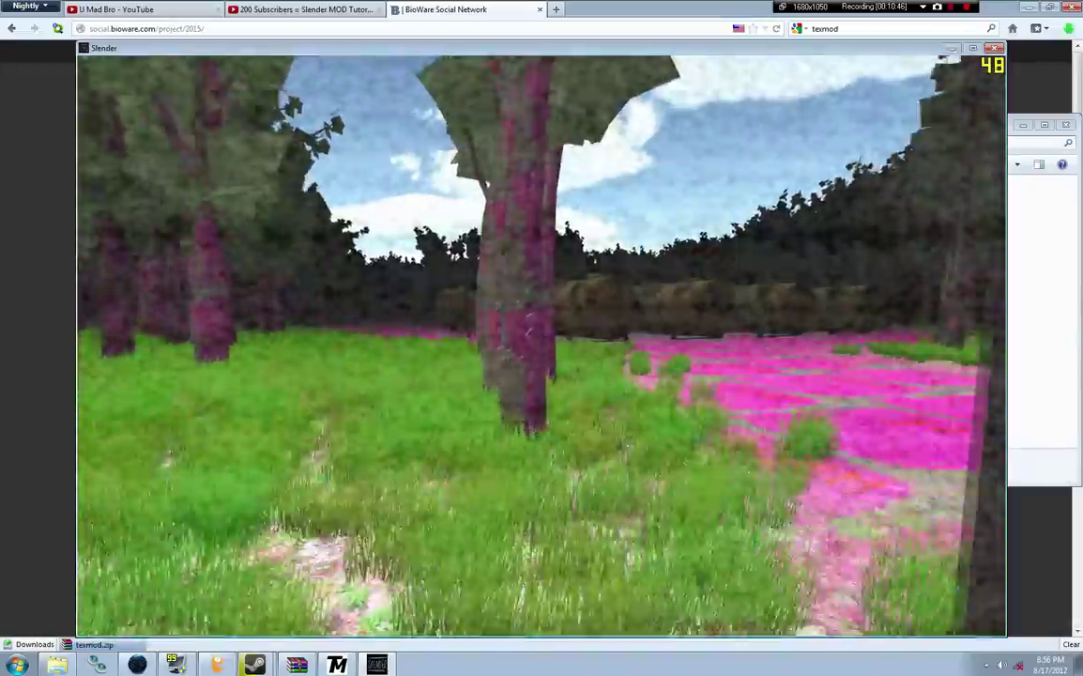
pyautogui.press('w')
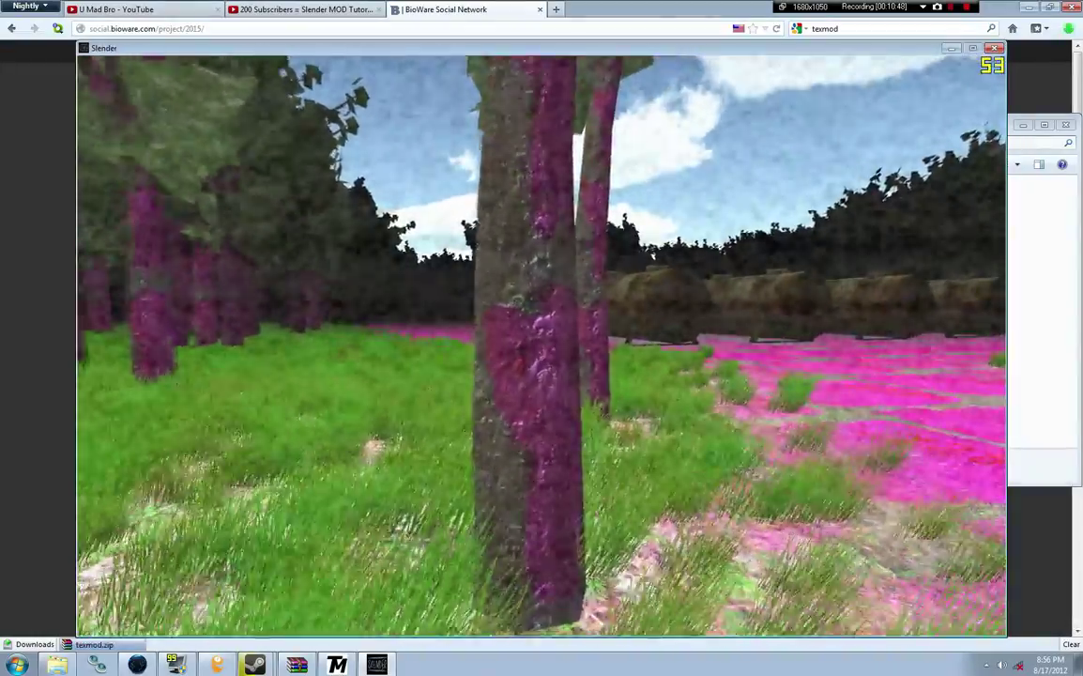
pyautogui.press('w')
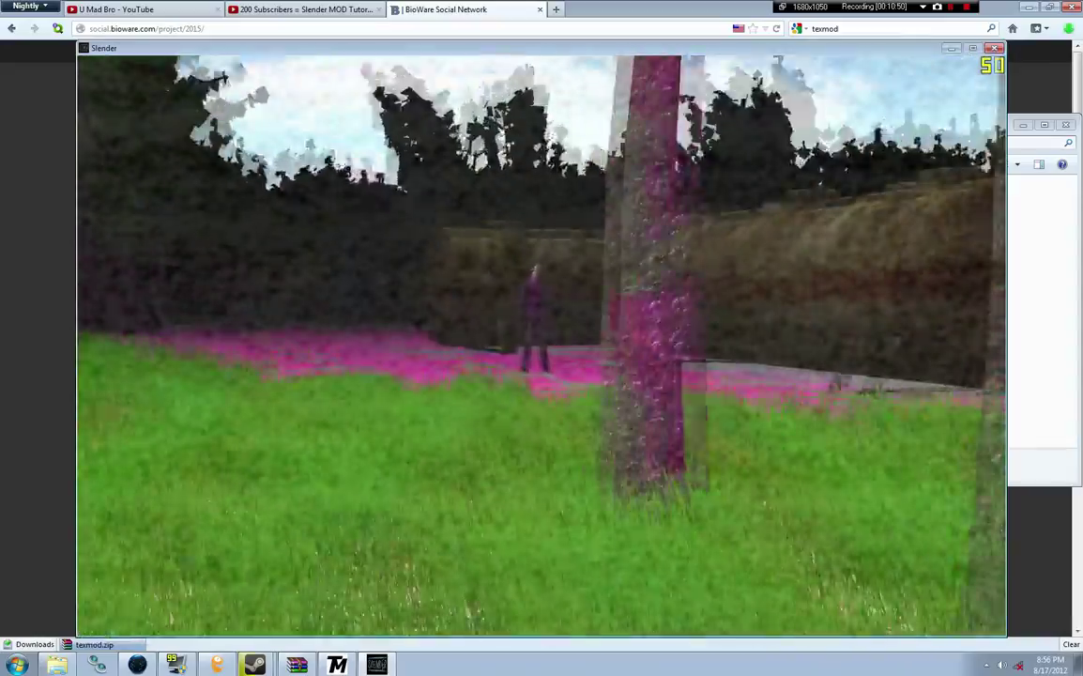
pyautogui.press('w')
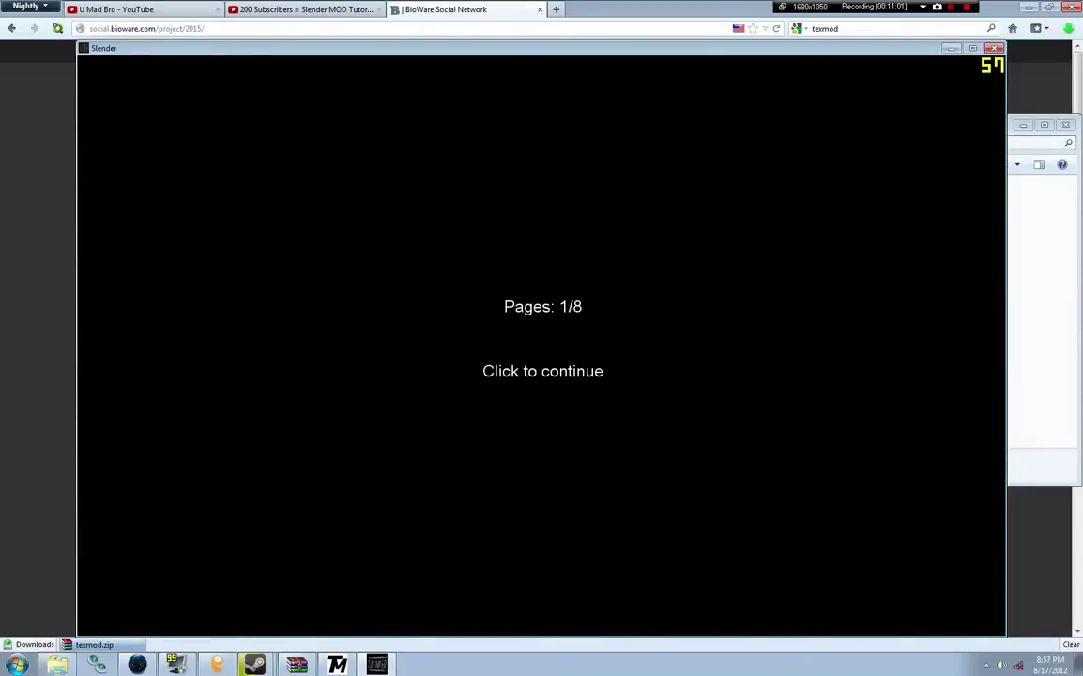
pyautogui.click(542, 343)
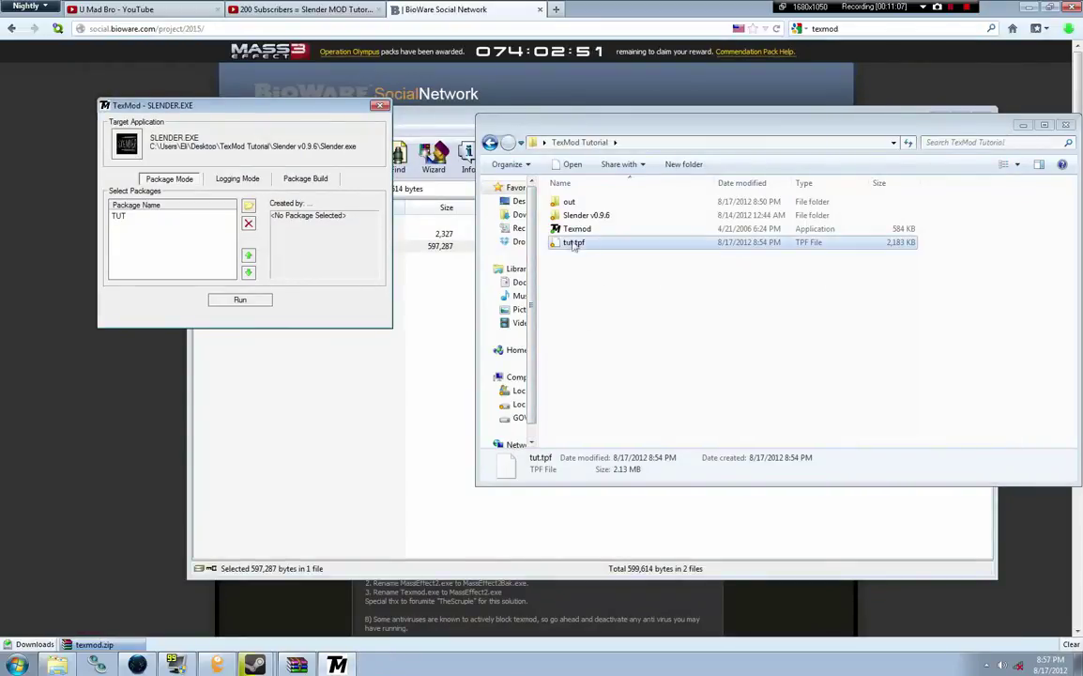
# - Return to the browser and show the U Mad Bro YouTube channel tab
pyautogui.moveTo(572, 242); pyautogui.dragTo(451, 214)
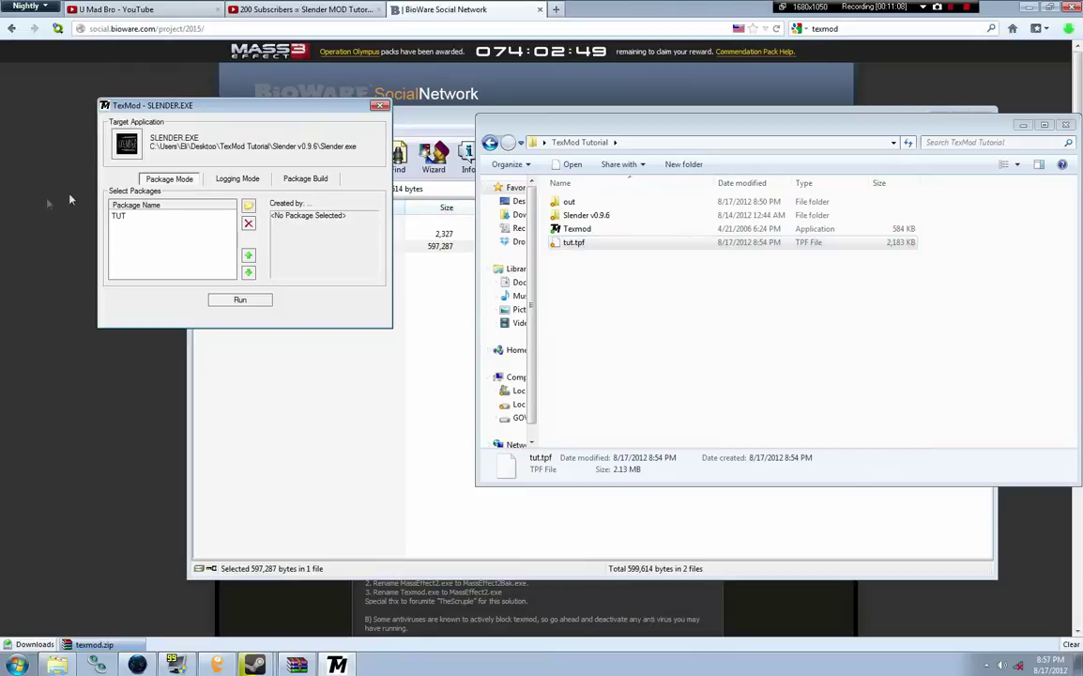
pyautogui.click(22, 210)
pyautogui.click(145, 12)
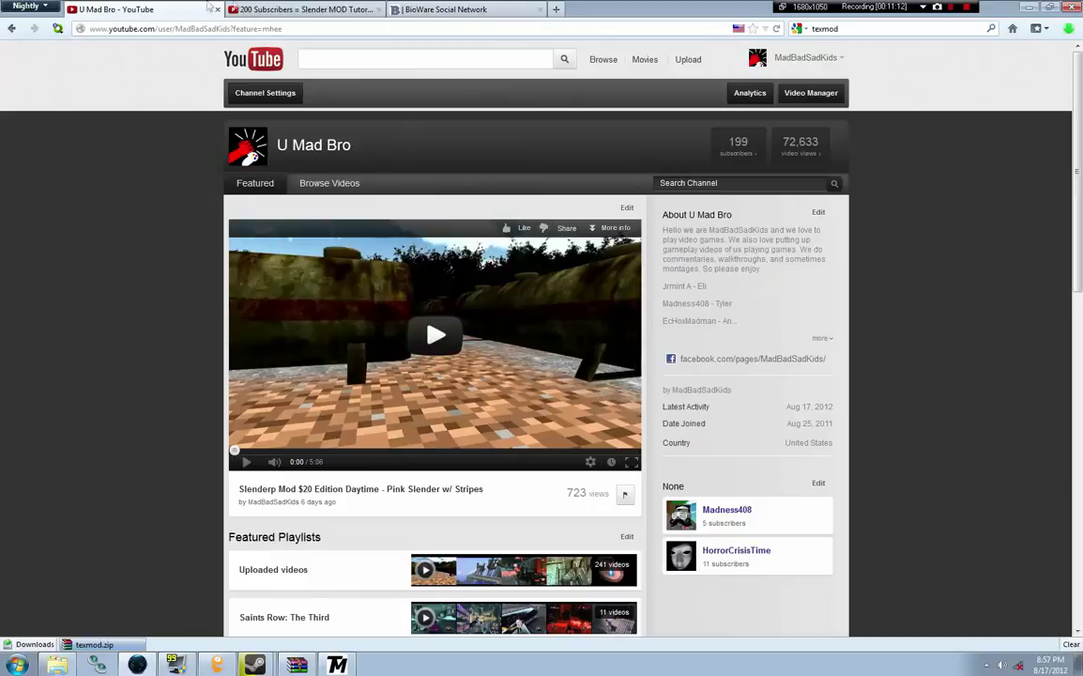
# - Switch to the '200 Subscribers = Slender MOD Tutorial - Mod ANY Game!' video tab
pyautogui.click(258, 8)
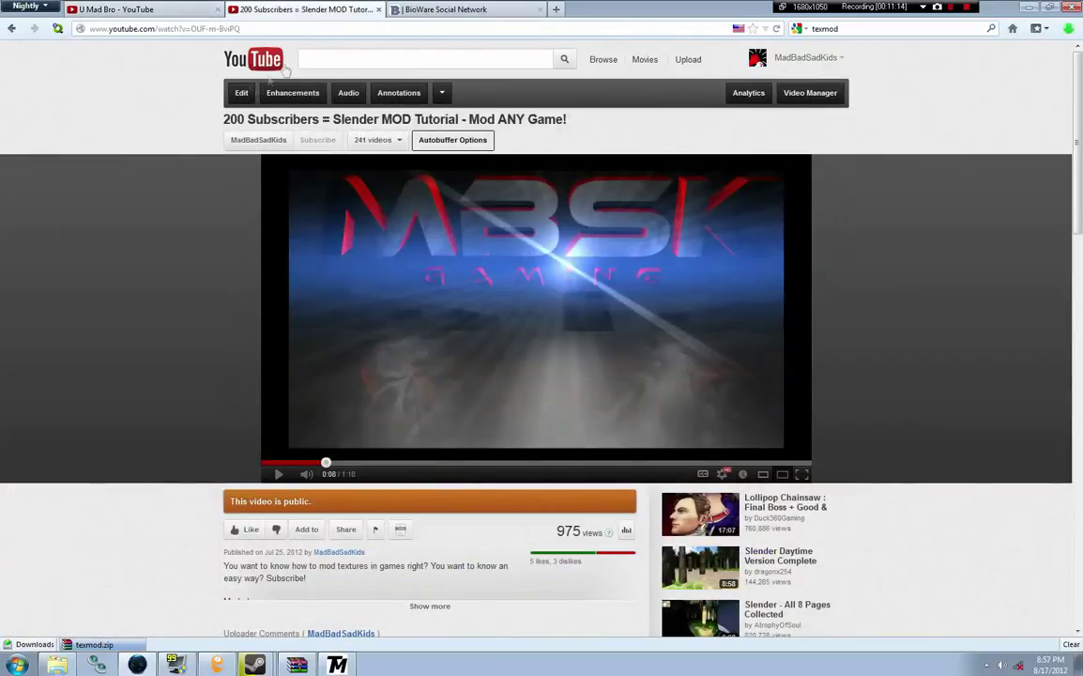